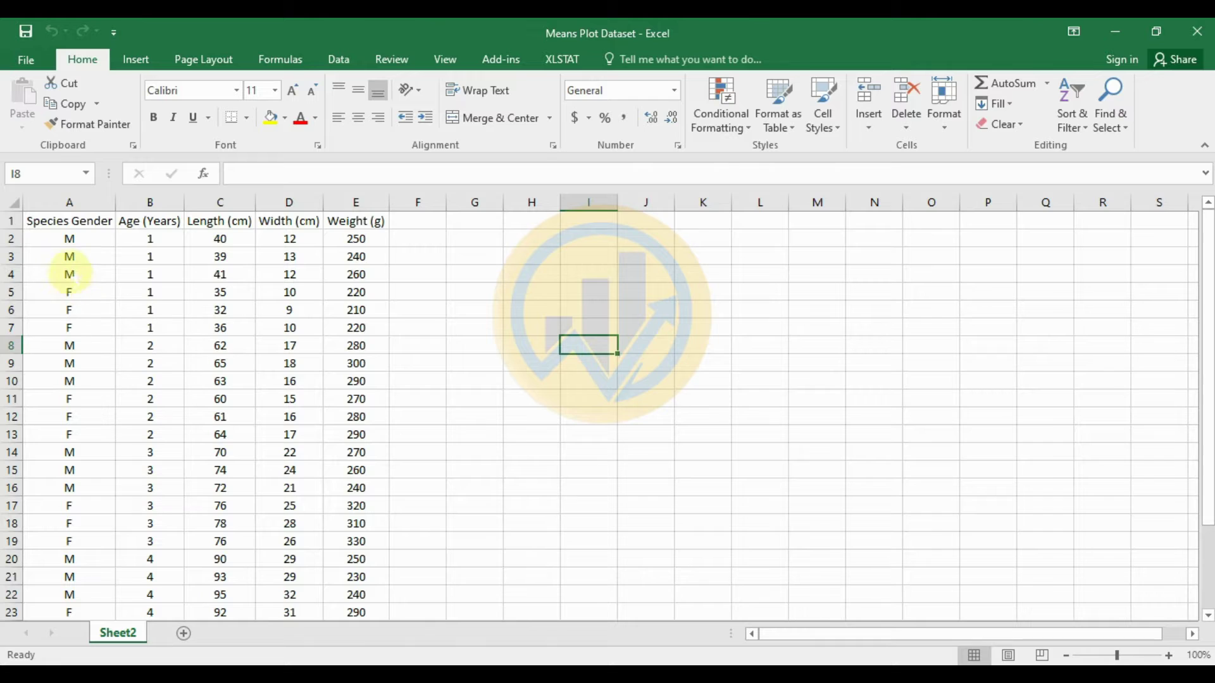
# Step: Examine the fish dataset's gender and age groups and its length, width and weight columns
pyautogui.moveTo(81, 241); pyautogui.dragTo(76, 328)
pyautogui.click(651, 401)
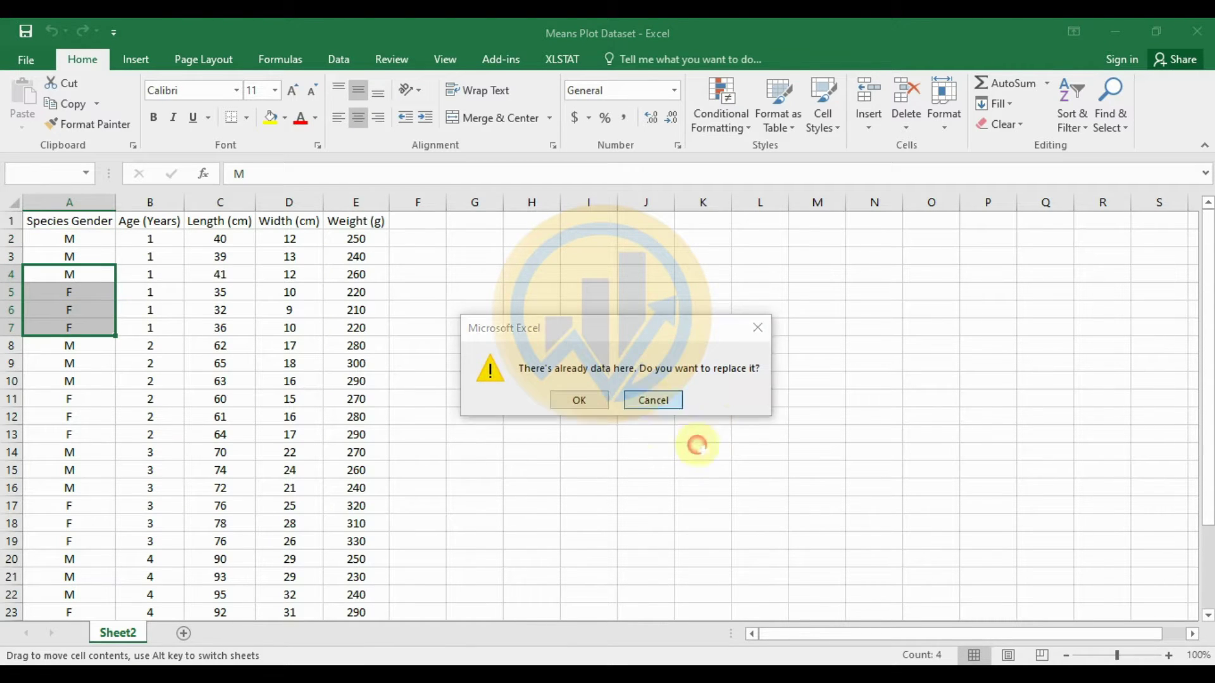
pyautogui.click(164, 239)
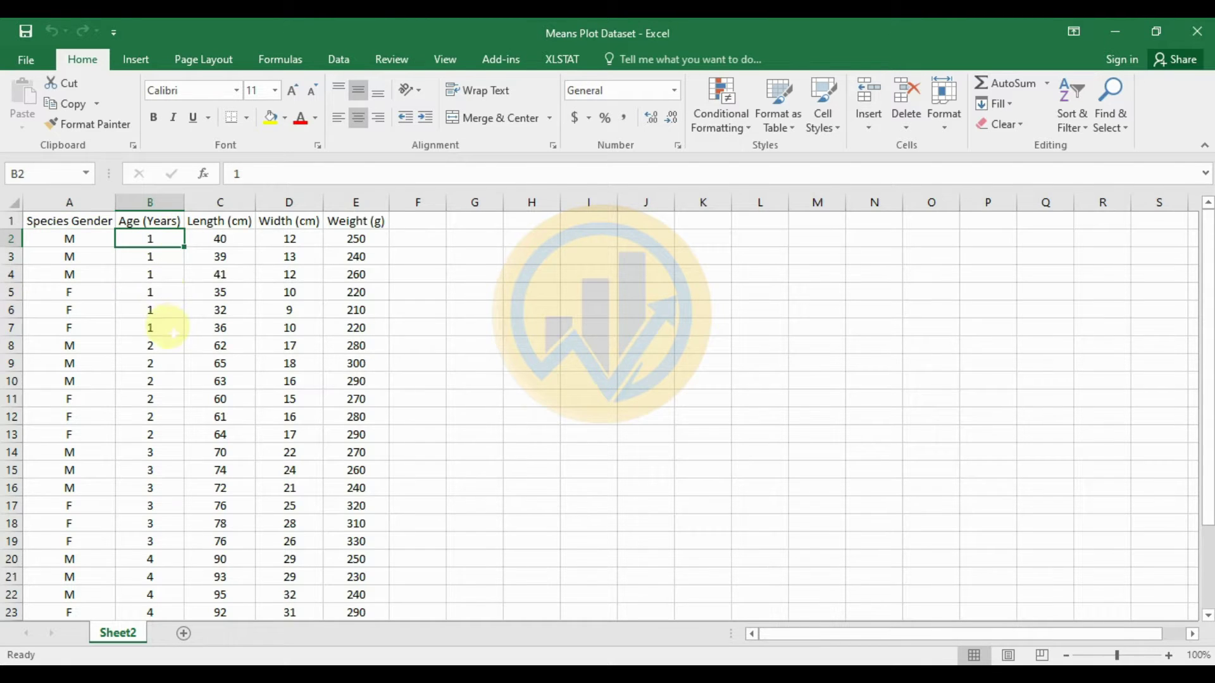
pyautogui.scroll(-1, 168, 326)
pyautogui.click(155, 322)
pyautogui.click(159, 418)
pyautogui.click(157, 506)
pyautogui.scroll(1, 155, 408)
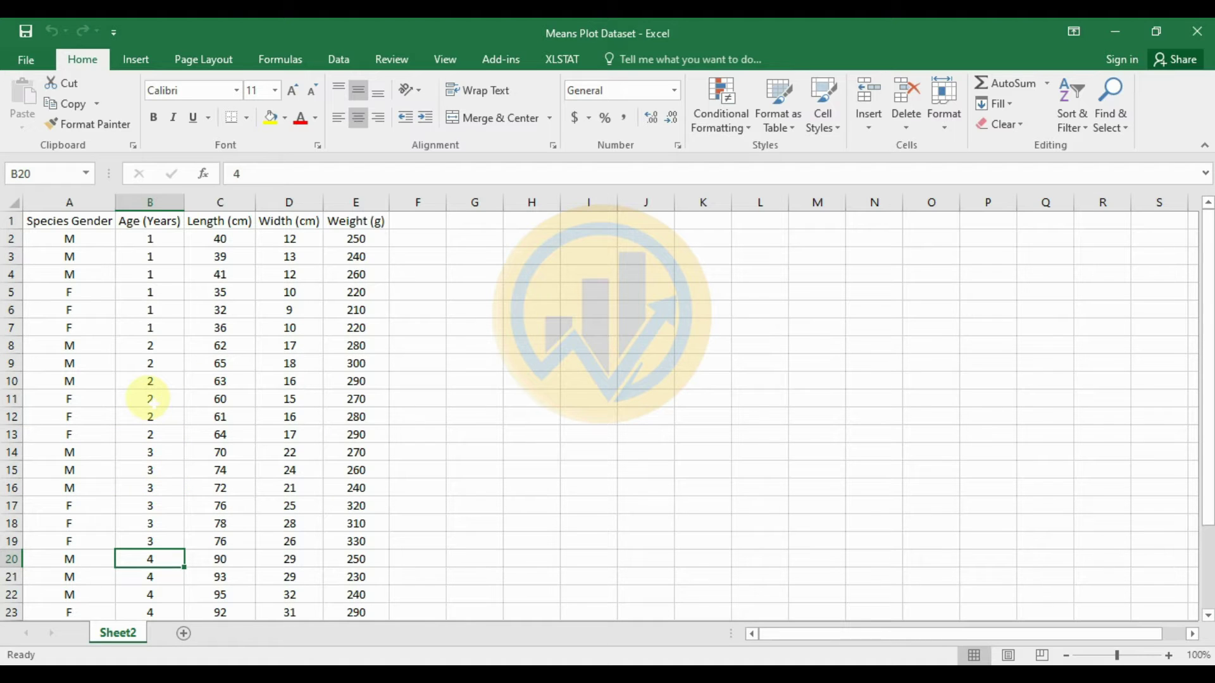
pyautogui.click(223, 223)
pyautogui.click(294, 221)
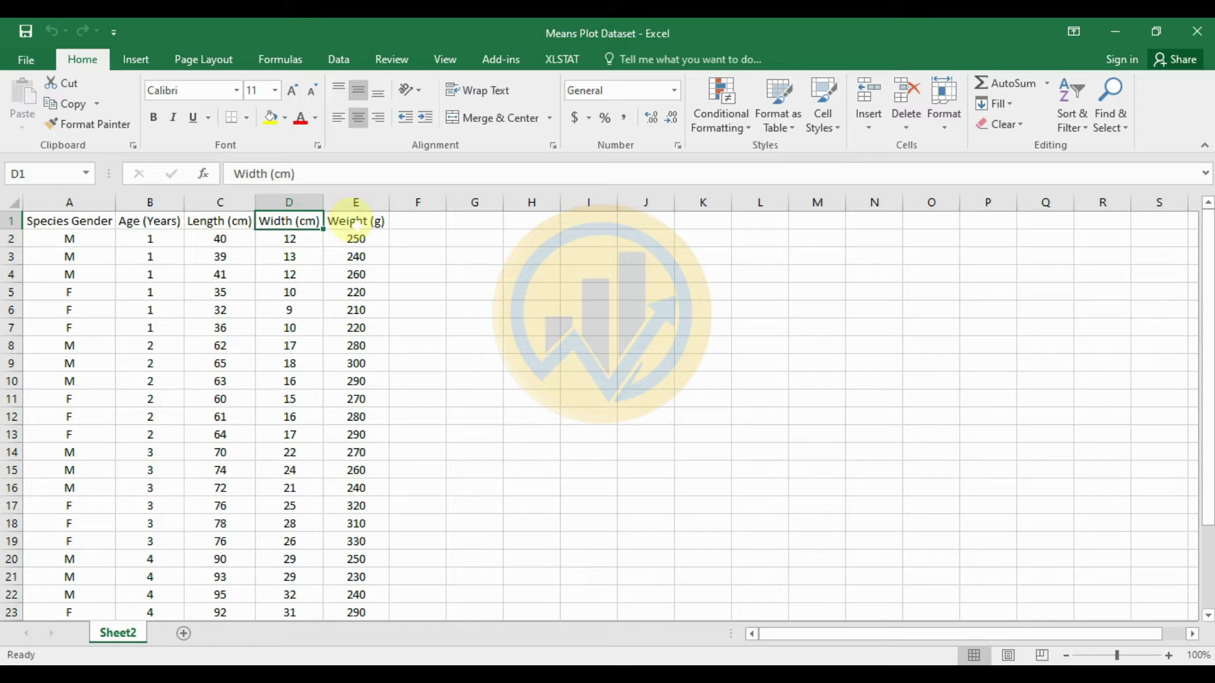
pyautogui.click(355, 222)
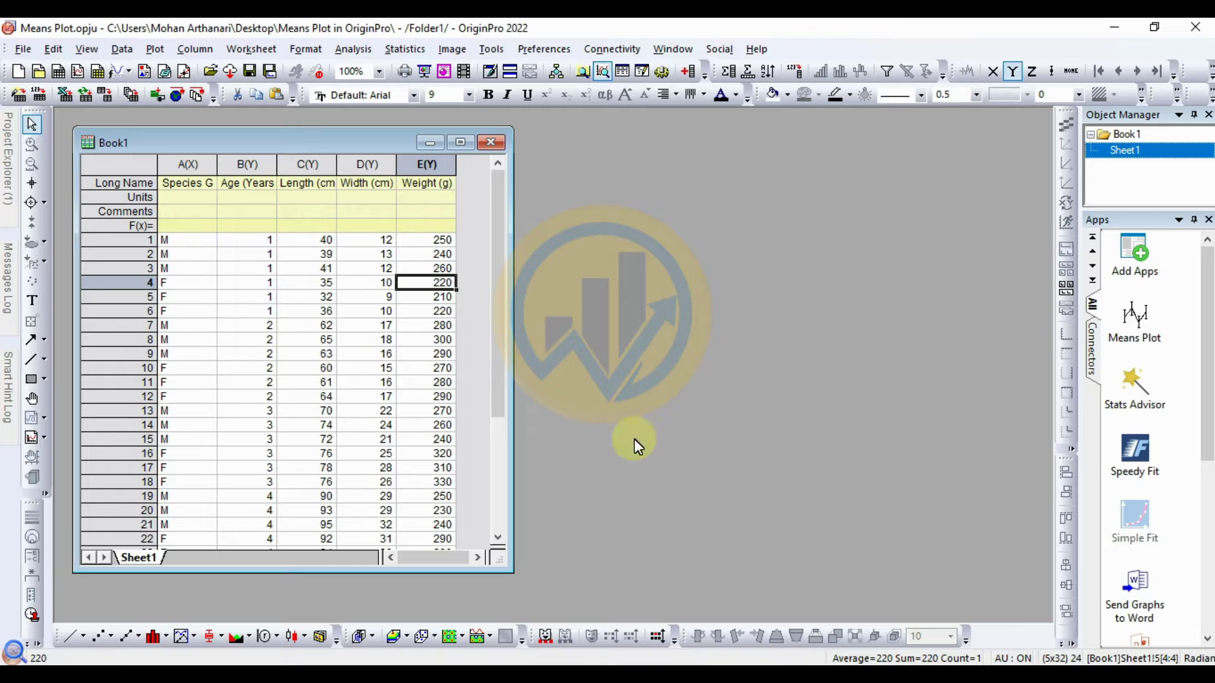
# Step: Switch to the browser and review the Means Plot app's page and web address on OriginLab File Exchange
pyautogui.hotkey('alt', 'Tab')
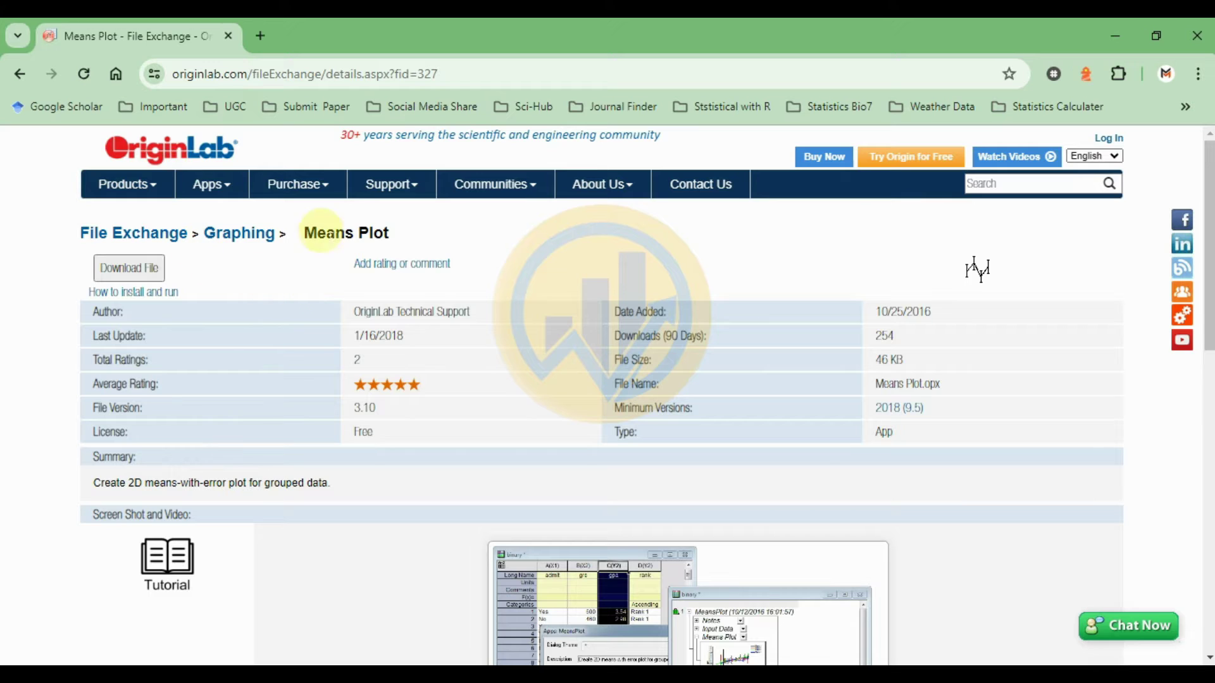
pyautogui.click(306, 74)
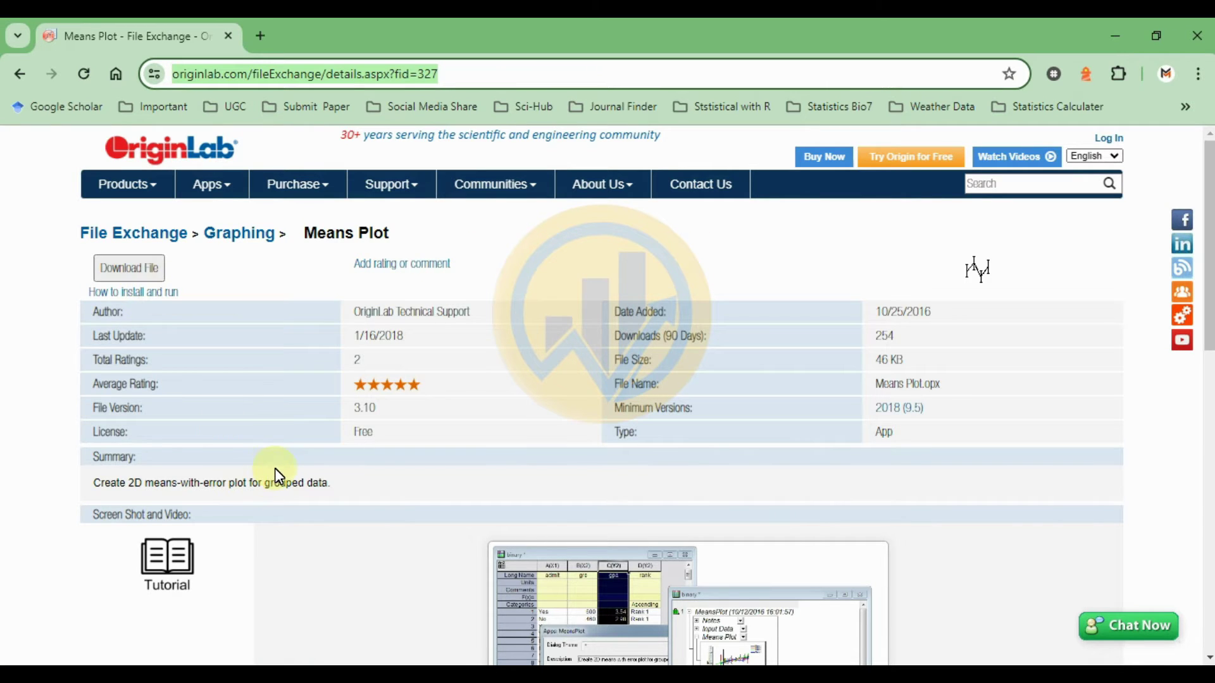
pyautogui.scroll(-7, 274, 475)
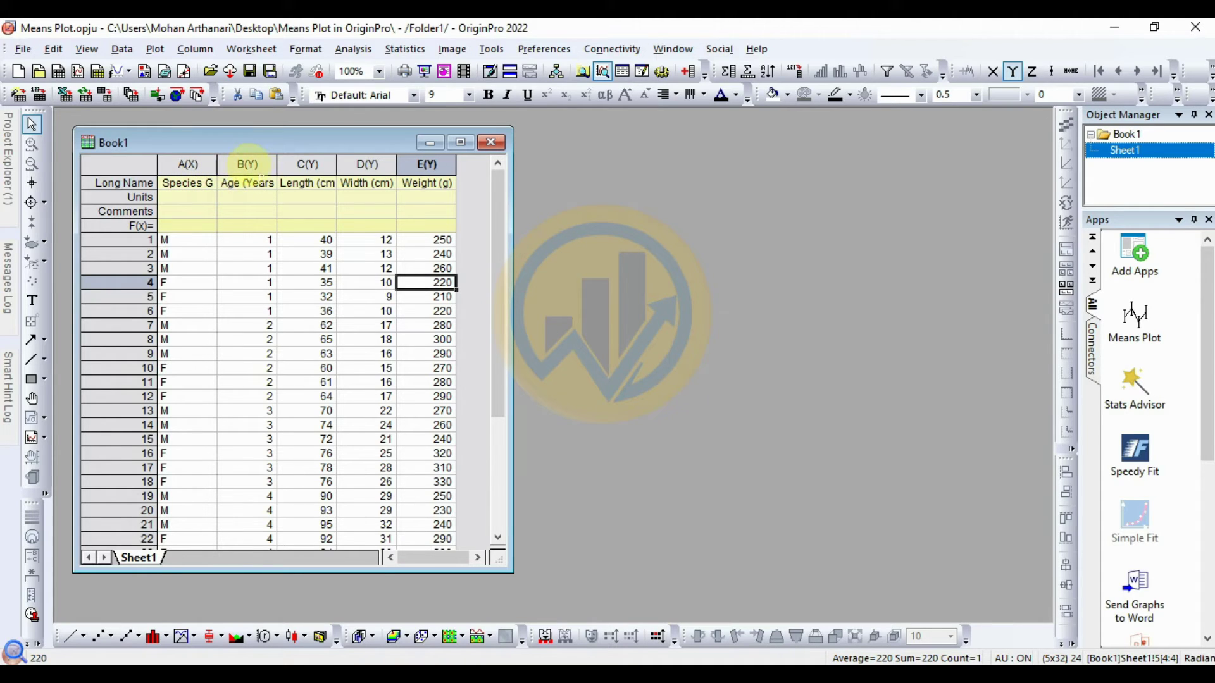
# Step: In OriginPro, set column B, Age (Years), as an X column and clear the column selection
pyautogui.click(267, 171)
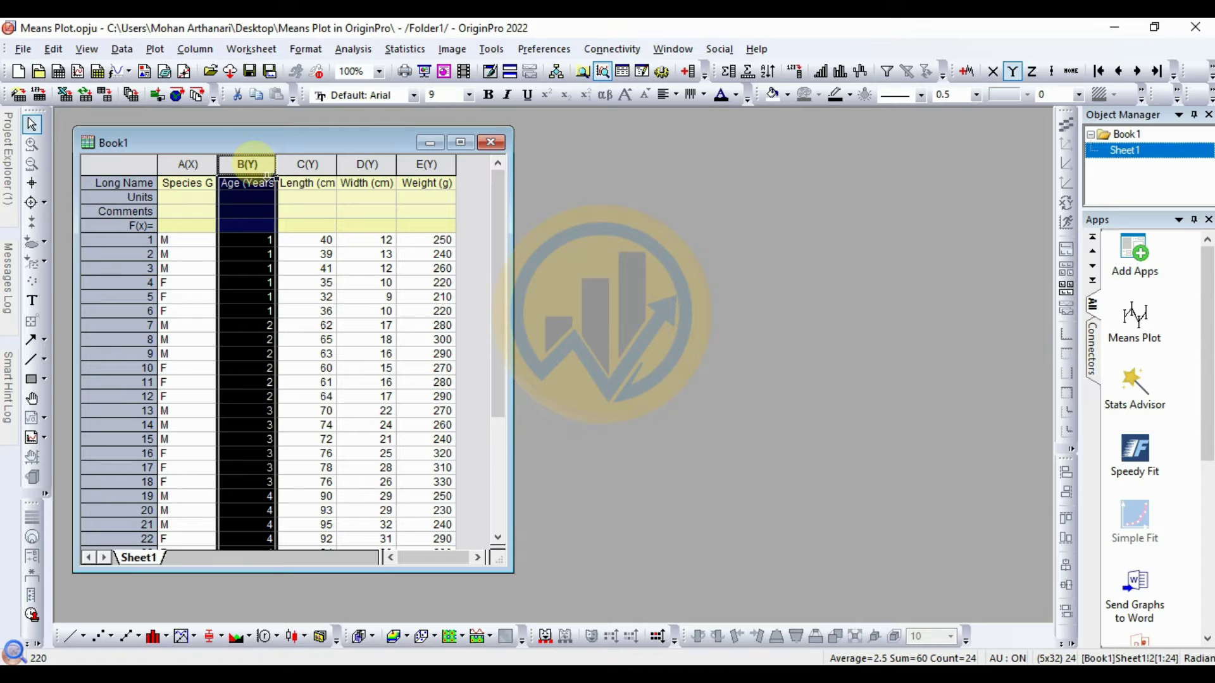
pyautogui.rightClick(266, 174)
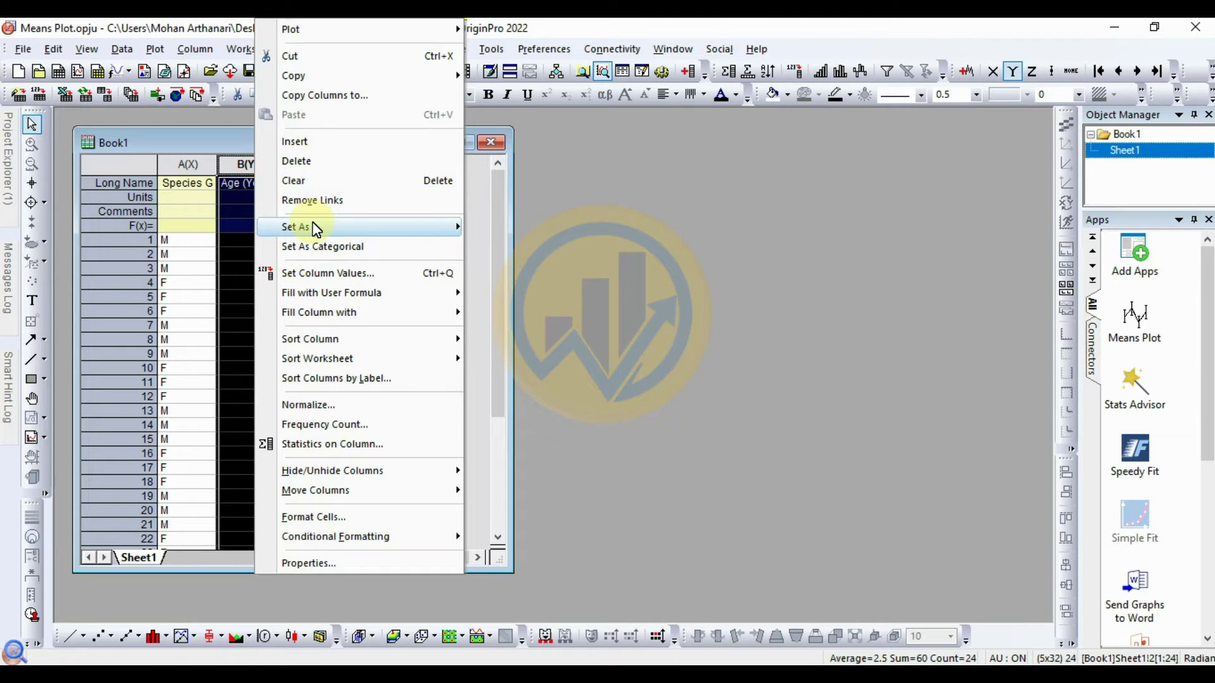
pyautogui.moveTo(429, 226)
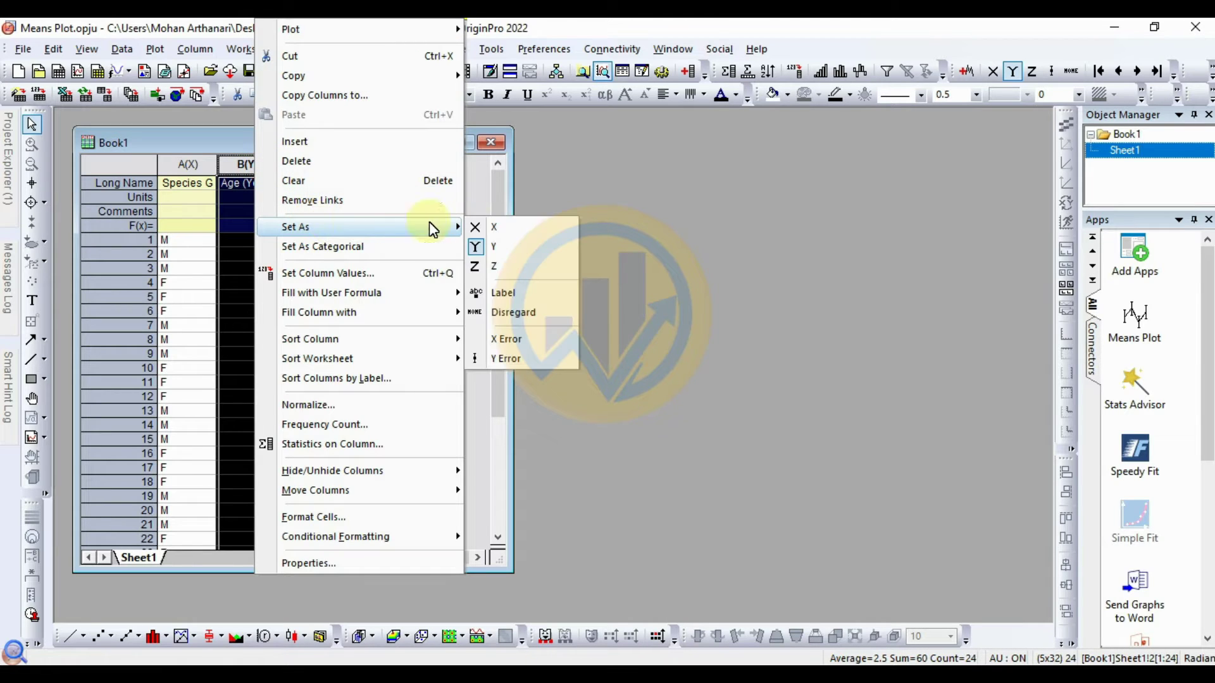
pyautogui.click(517, 229)
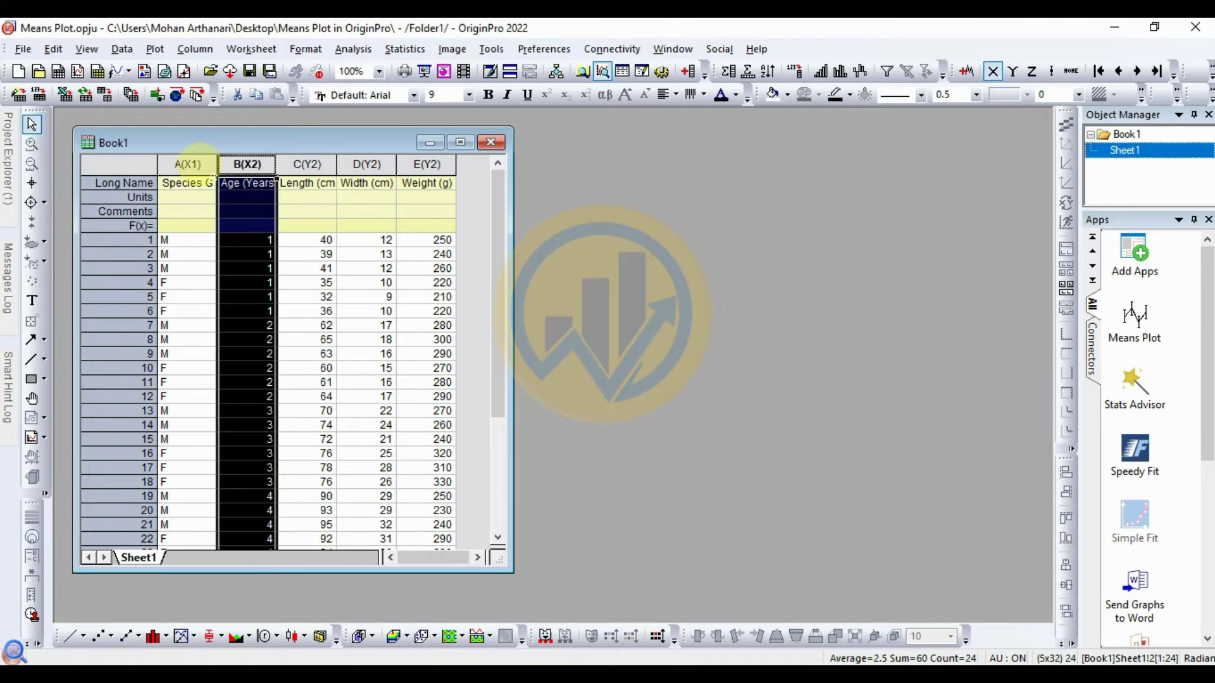
pyautogui.click(190, 164)
pyautogui.click(257, 163)
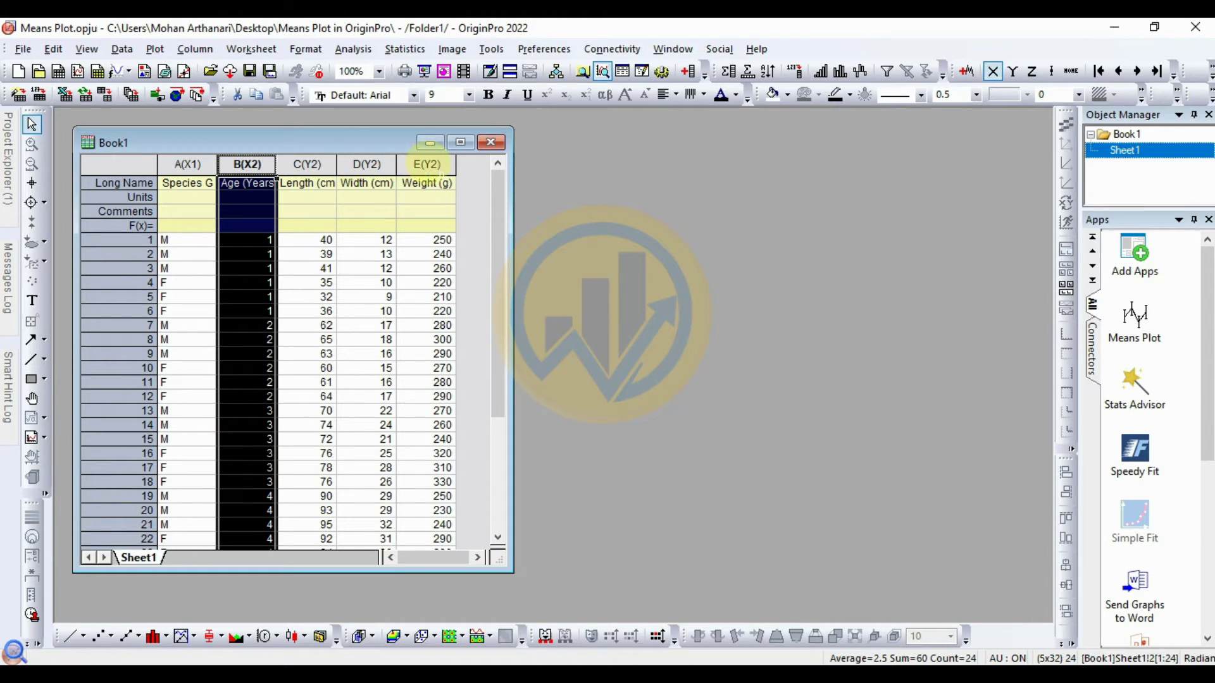
pyautogui.click(477, 234)
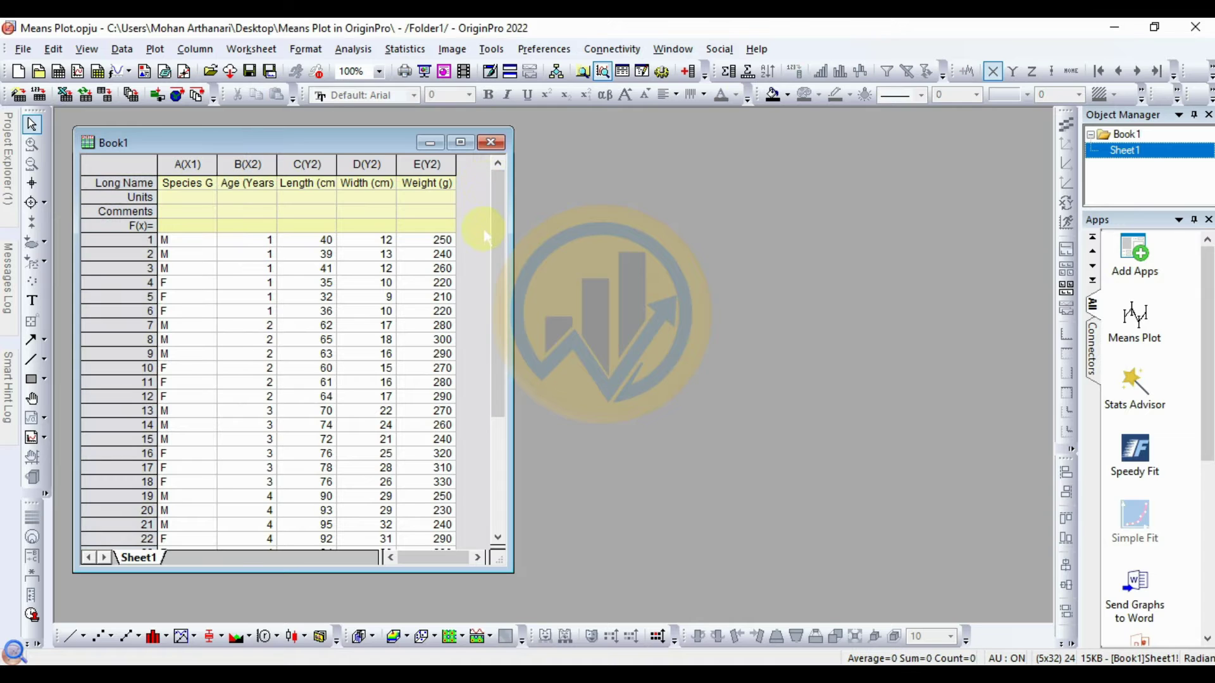
# Step: Open the Means Plot app beside the worksheet with the X variable set to Categorical
pyautogui.click(1134, 319)
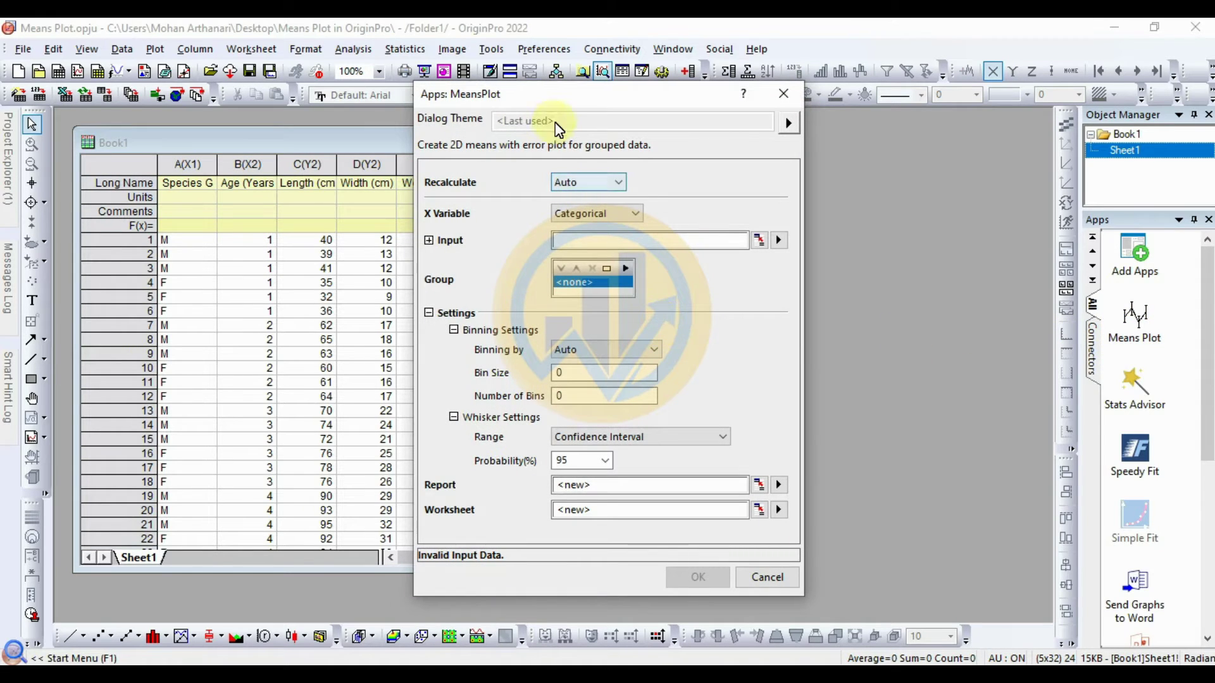
pyautogui.moveTo(552, 96); pyautogui.dragTo(662, 123)
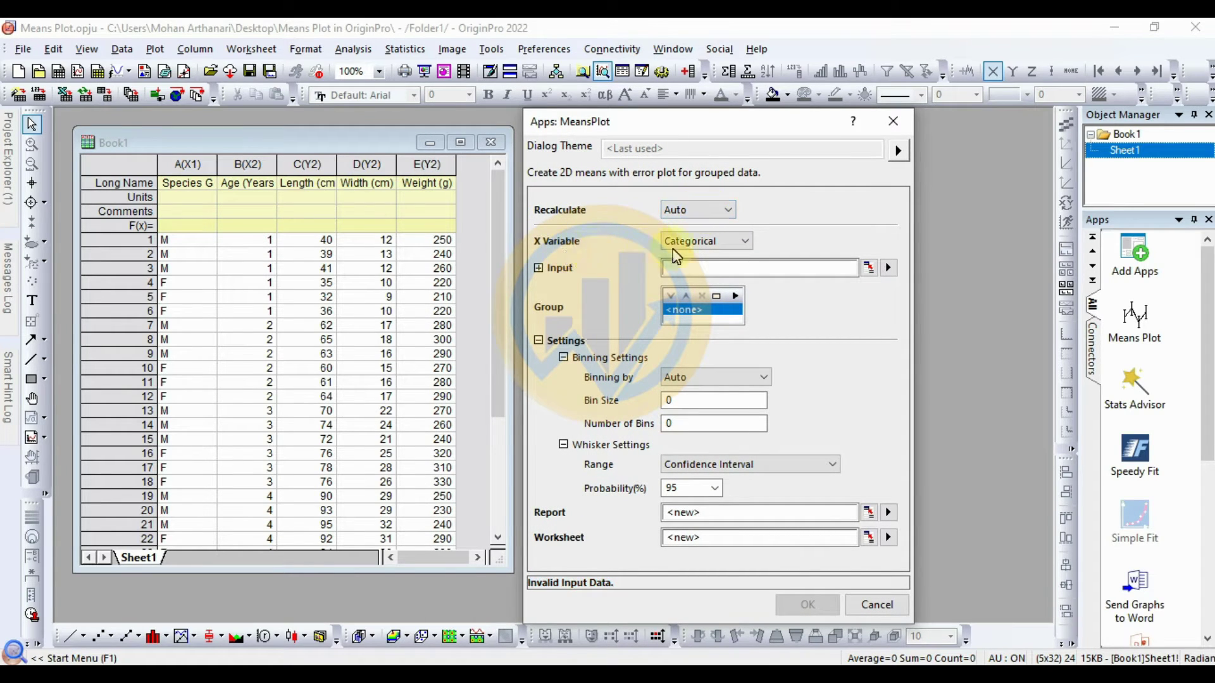
pyautogui.click(715, 241)
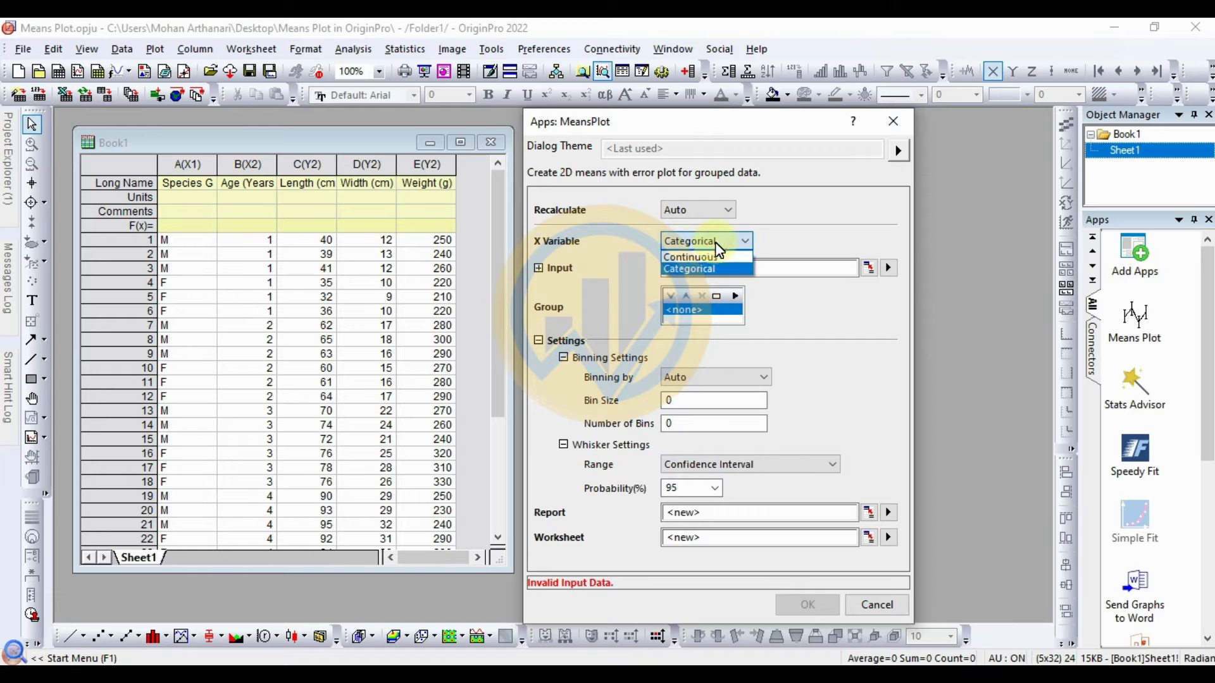
pyautogui.click(683, 270)
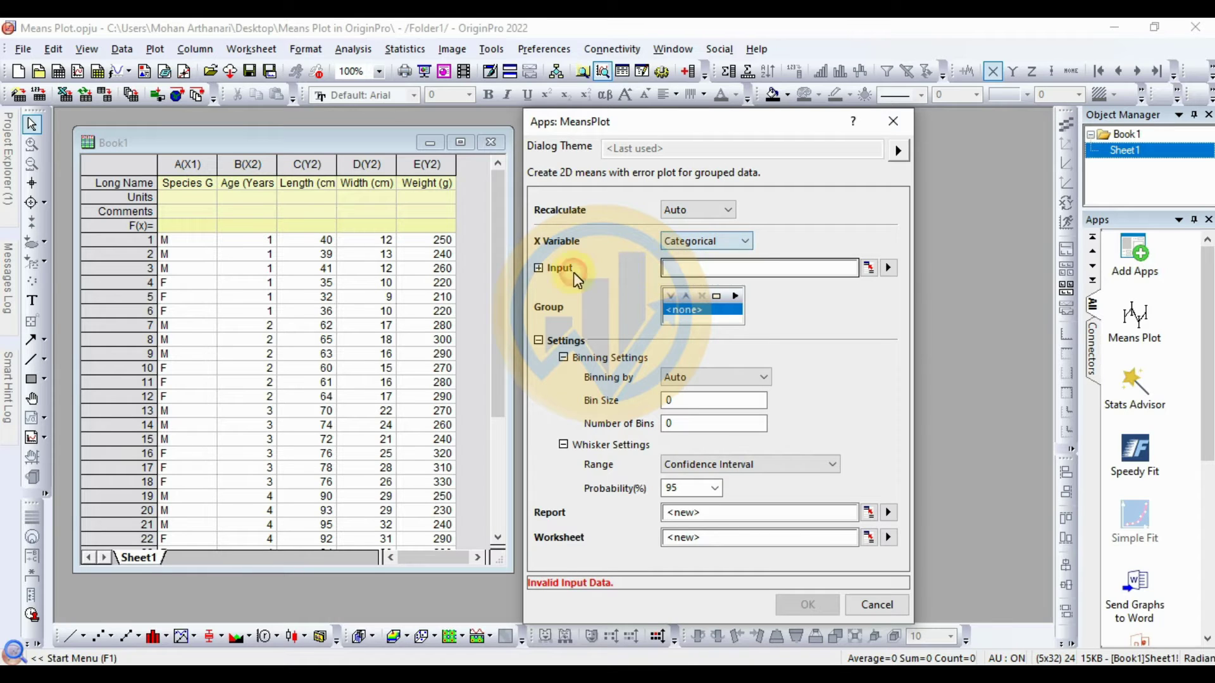
# Step: Assign Age (Years) as X and Weight (g) as Y for the input range, grouped by Species Gender
pyautogui.click(540, 268)
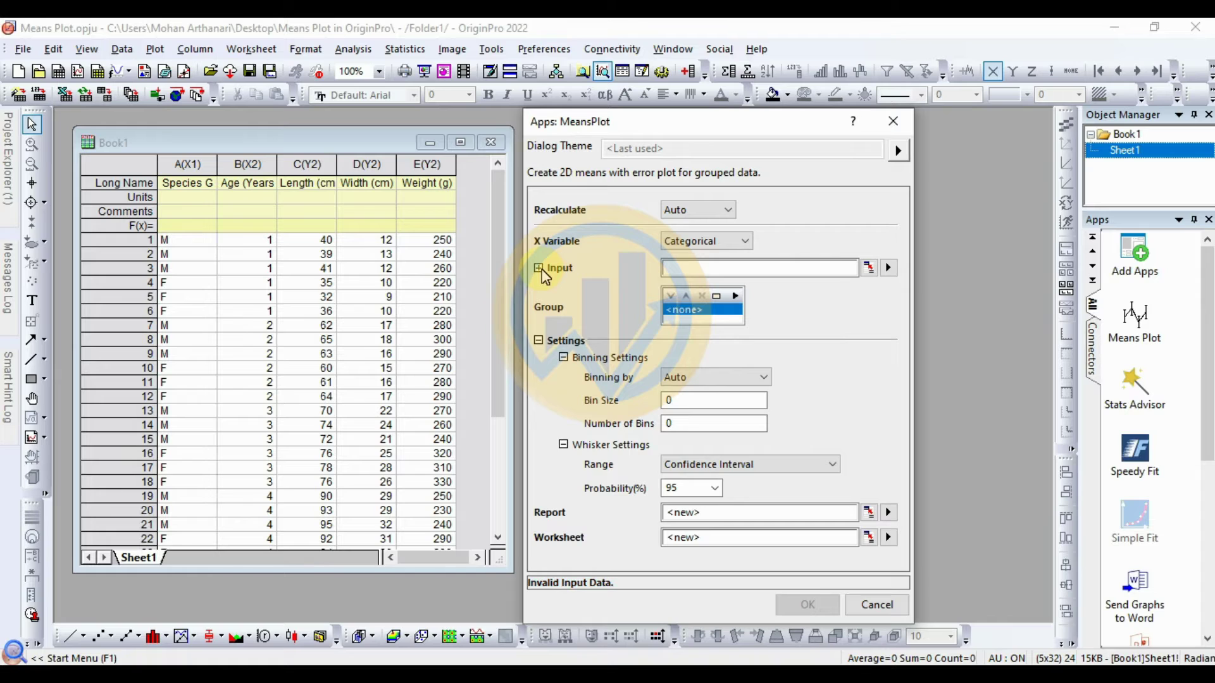
pyautogui.click(538, 268)
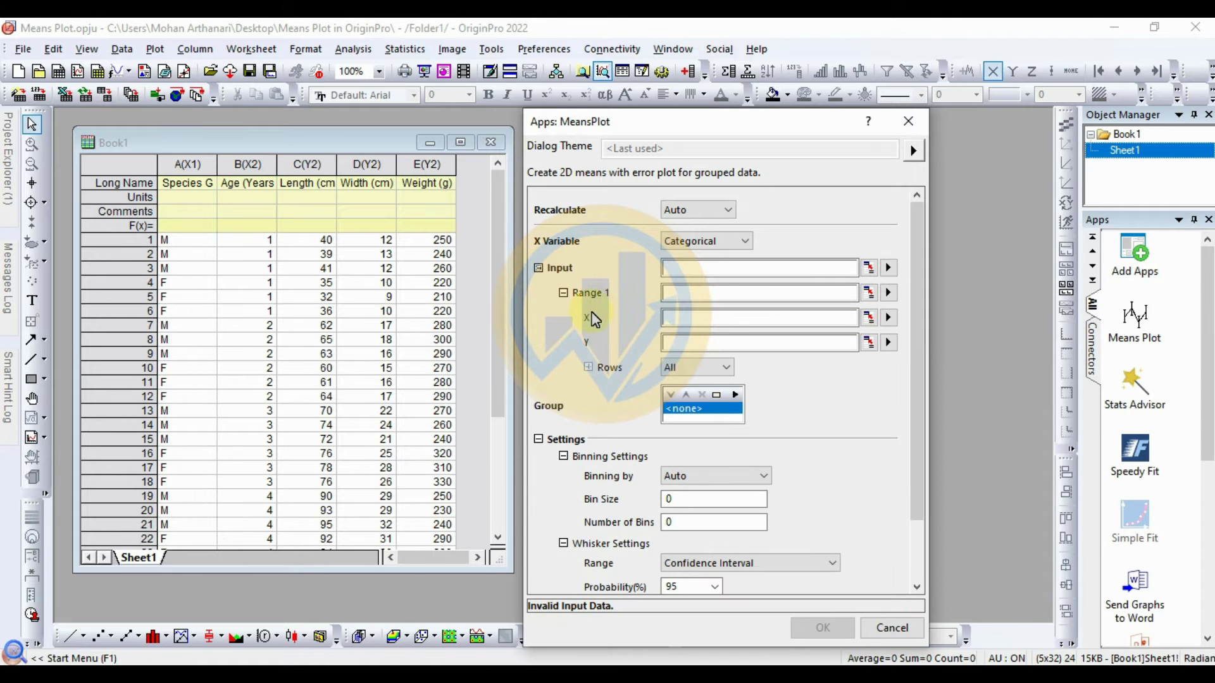
pyautogui.click(889, 317)
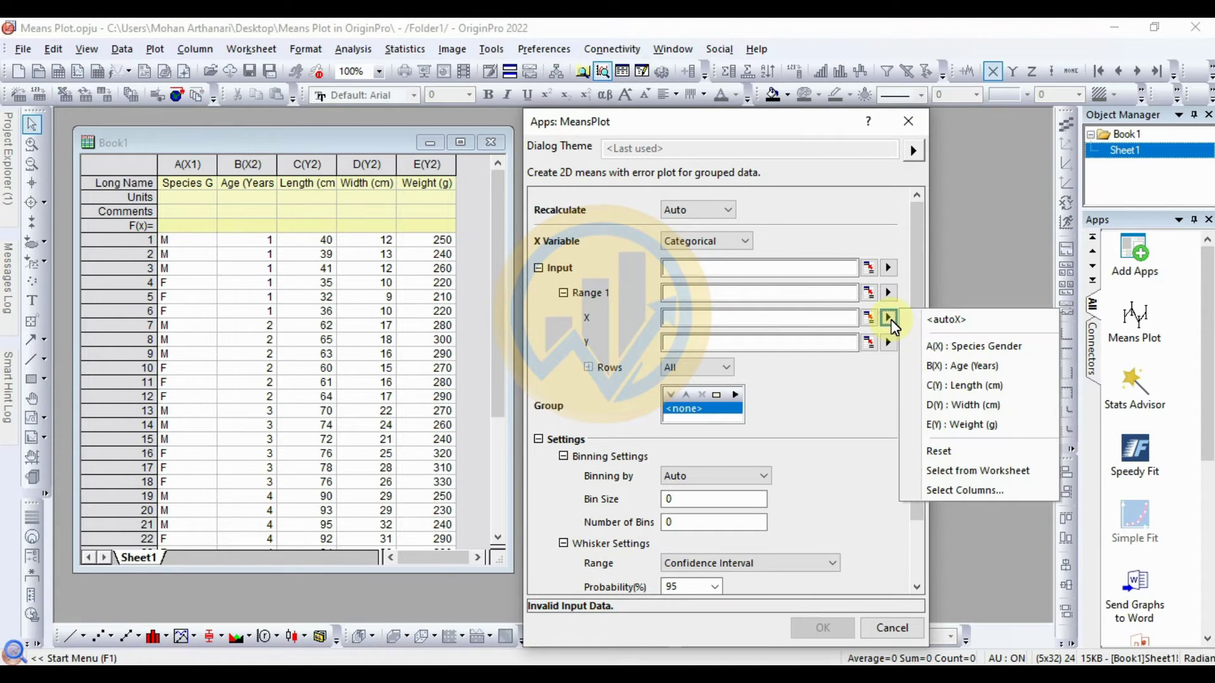
pyautogui.click(972, 366)
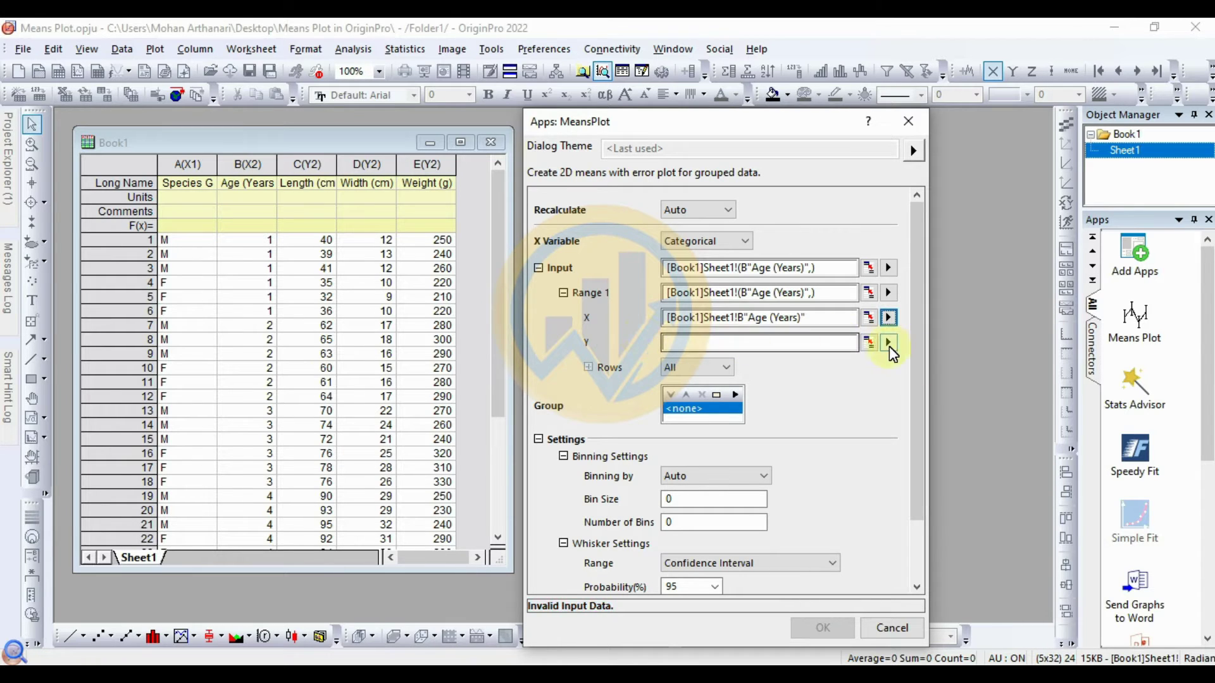
pyautogui.click(887, 344)
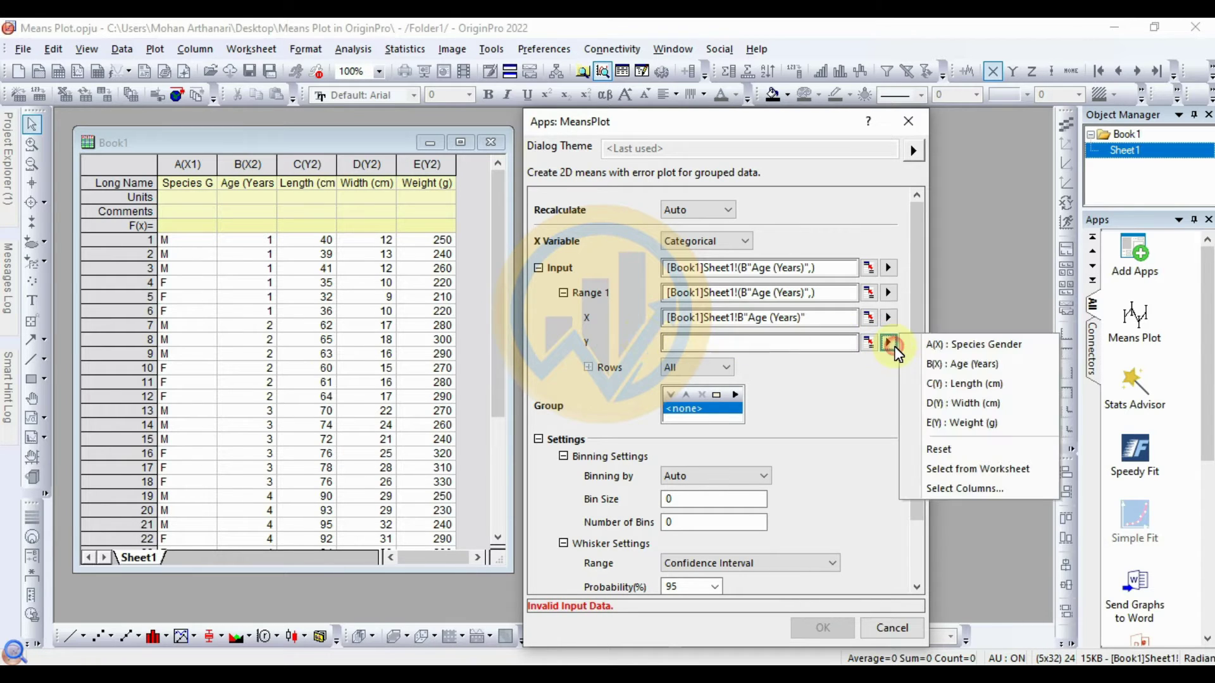
pyautogui.click(972, 429)
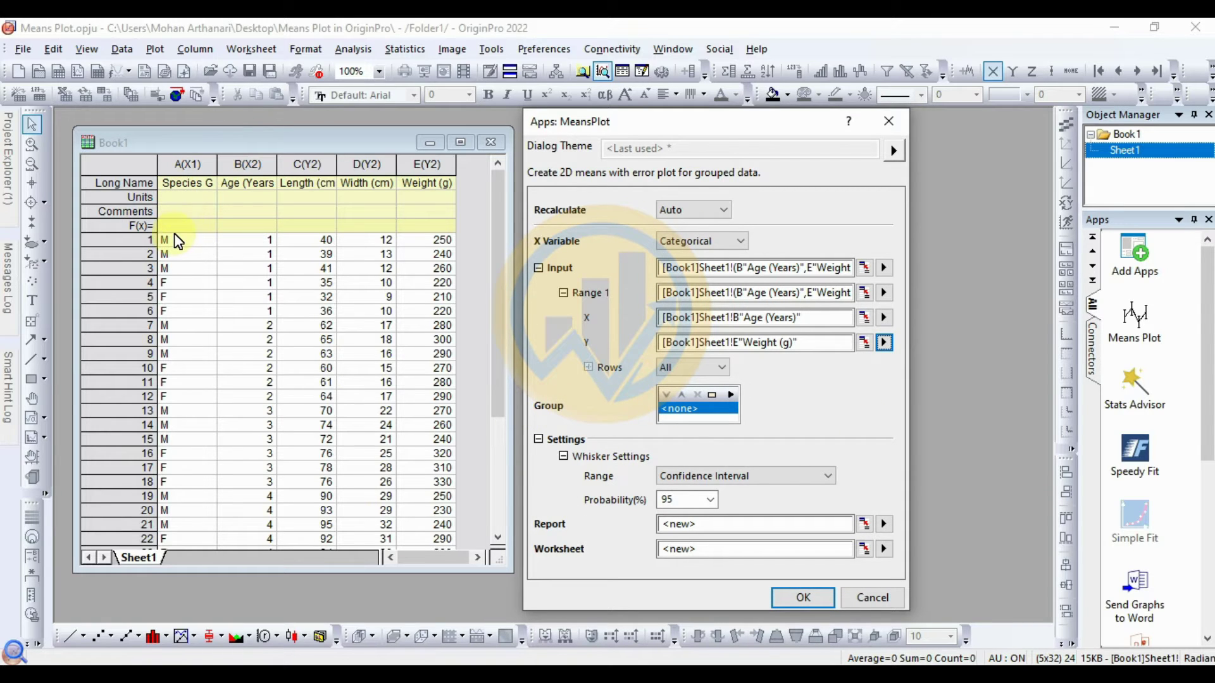
pyautogui.click(731, 395)
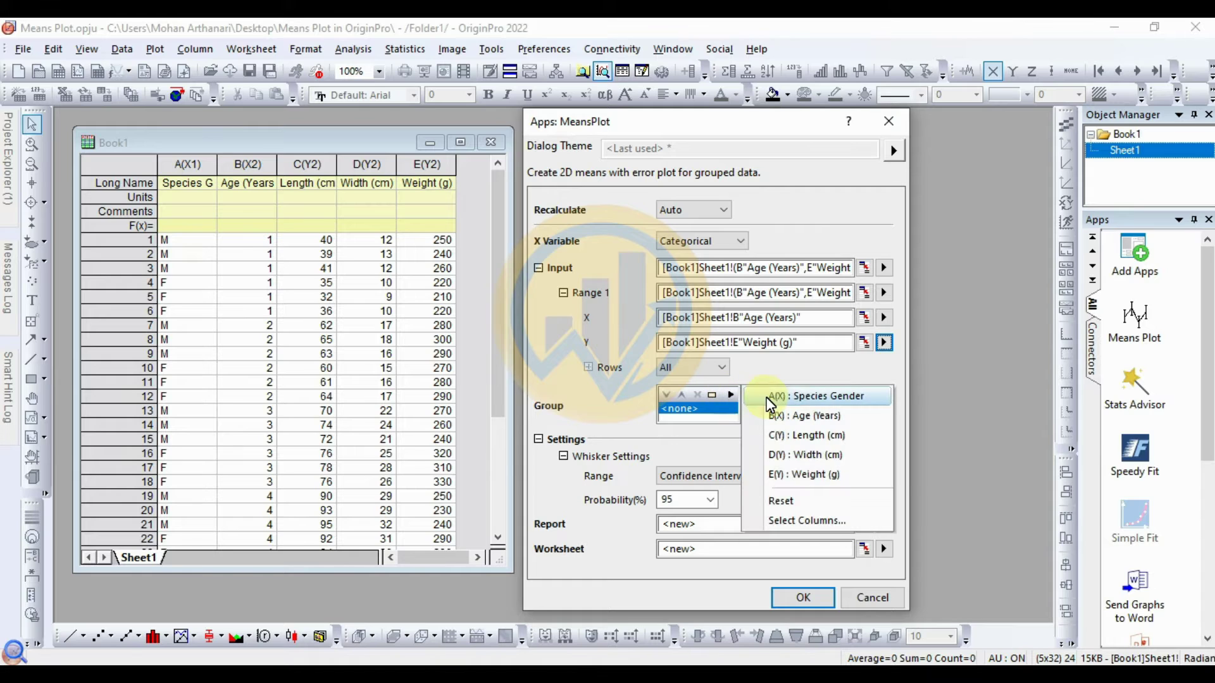
pyautogui.click(833, 401)
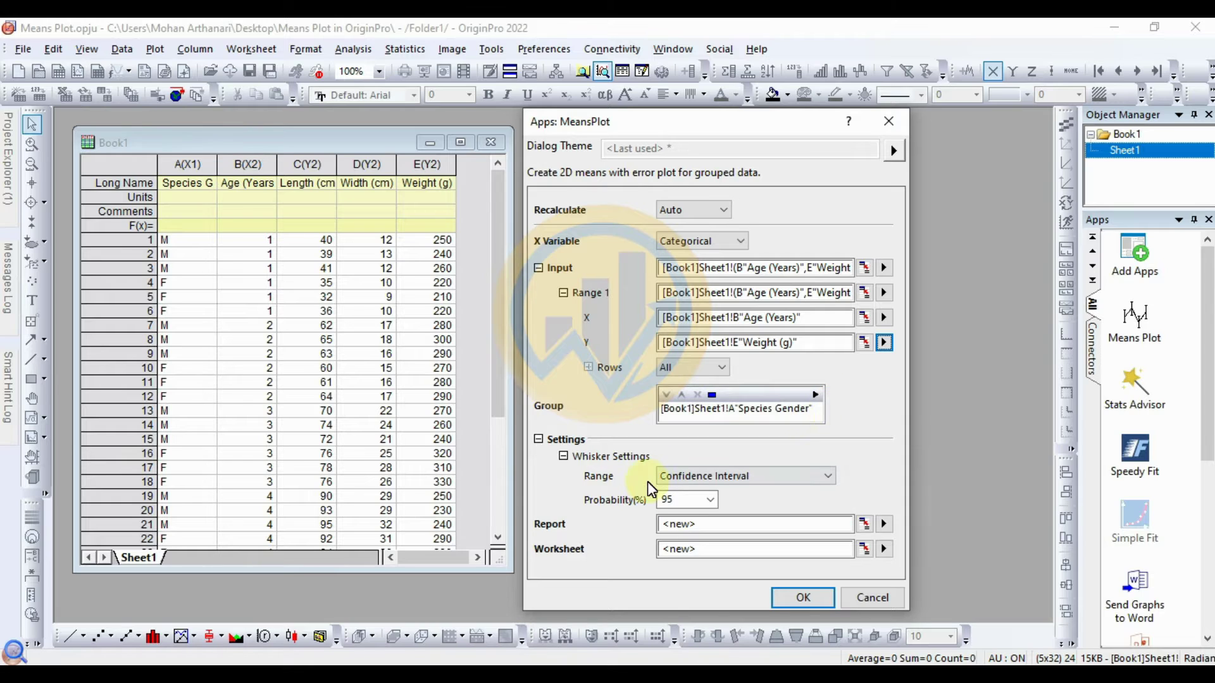
# Step: Choose Confidence Interval as the whisker range and generate the means plot
pyautogui.click(755, 476)
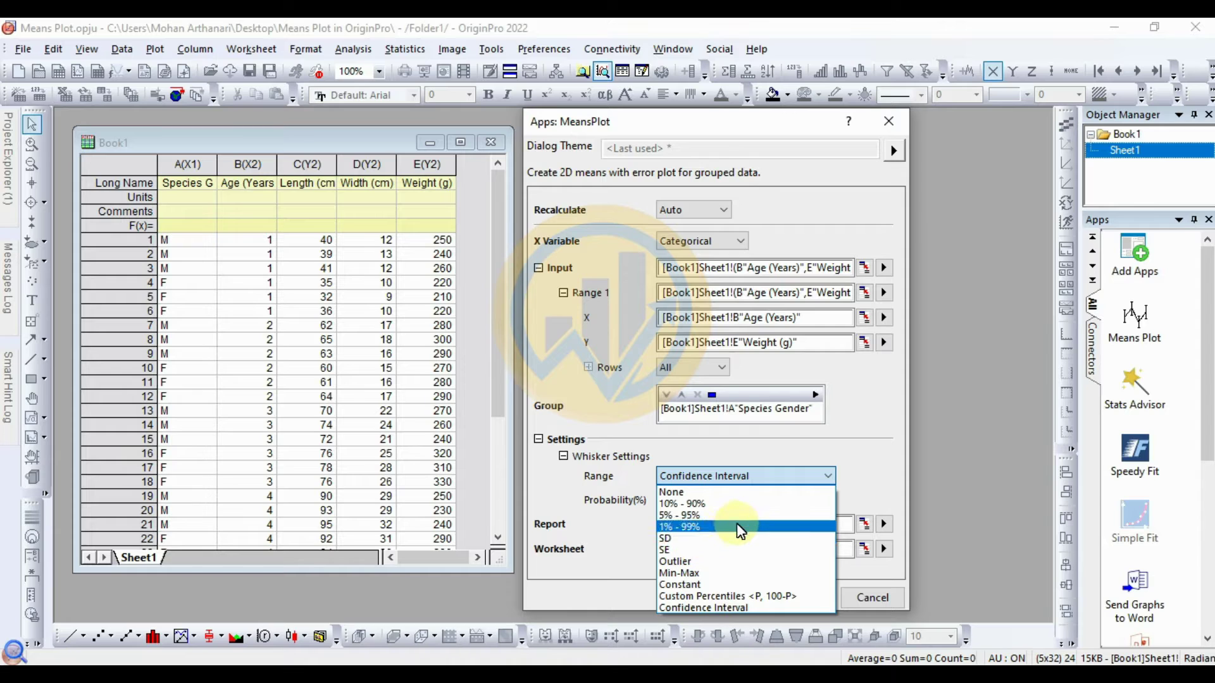
pyautogui.click(690, 608)
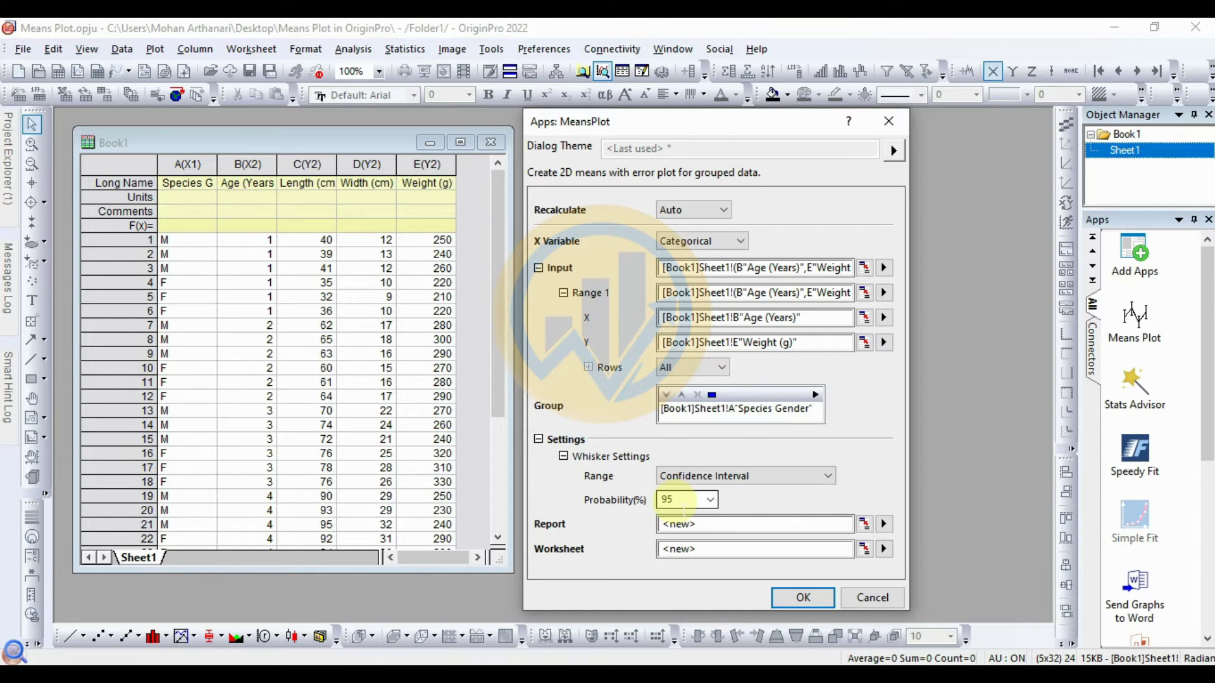
pyautogui.click(826, 595)
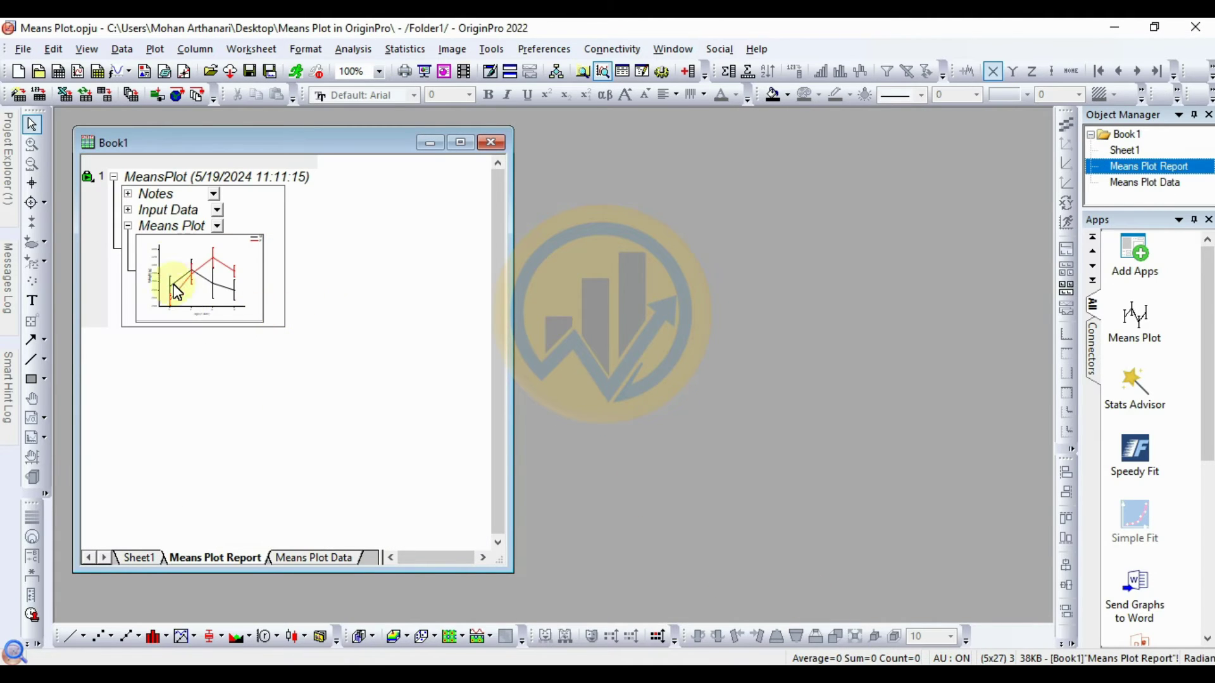
# Step: Open the means plot graph from the report sheet and maximize its window
pyautogui.doubleClick(196, 277)
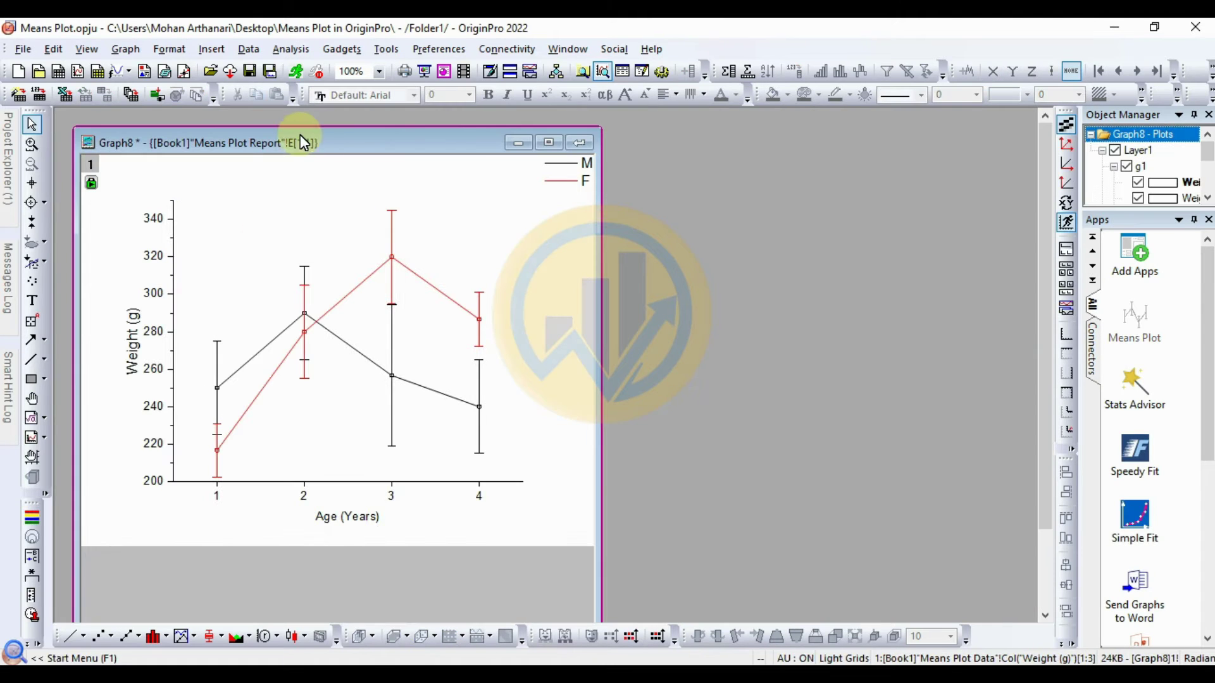
pyautogui.moveTo(352, 145); pyautogui.dragTo(654, 144)
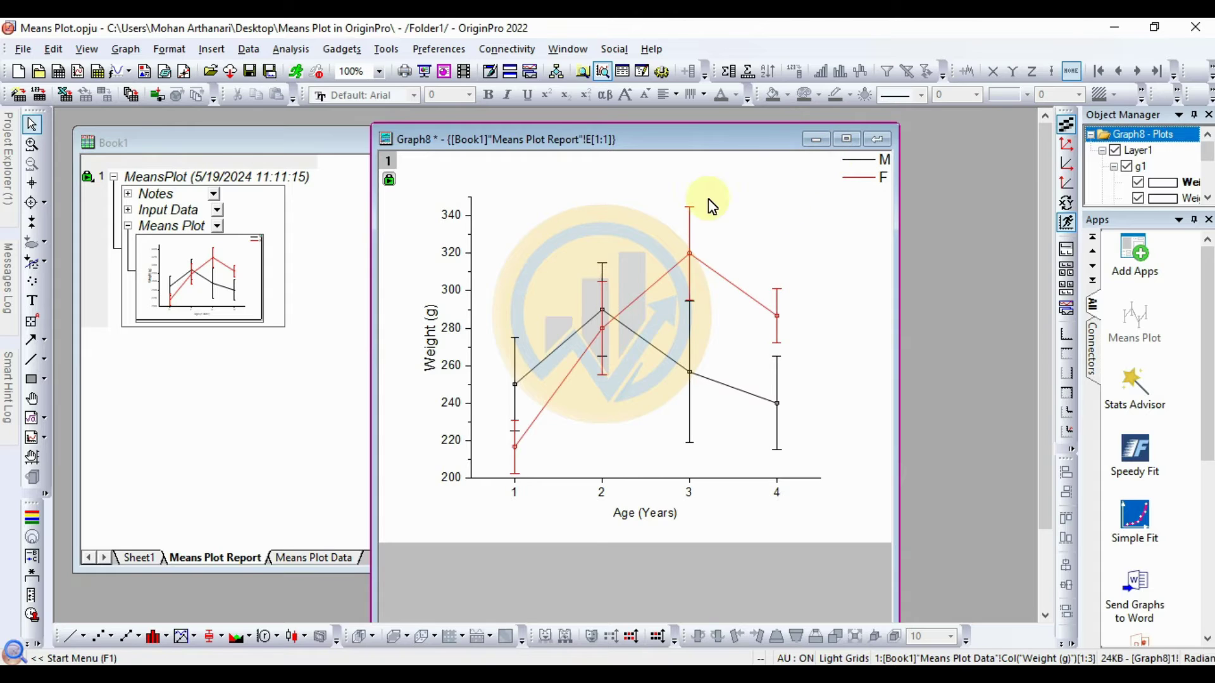
pyautogui.click(847, 140)
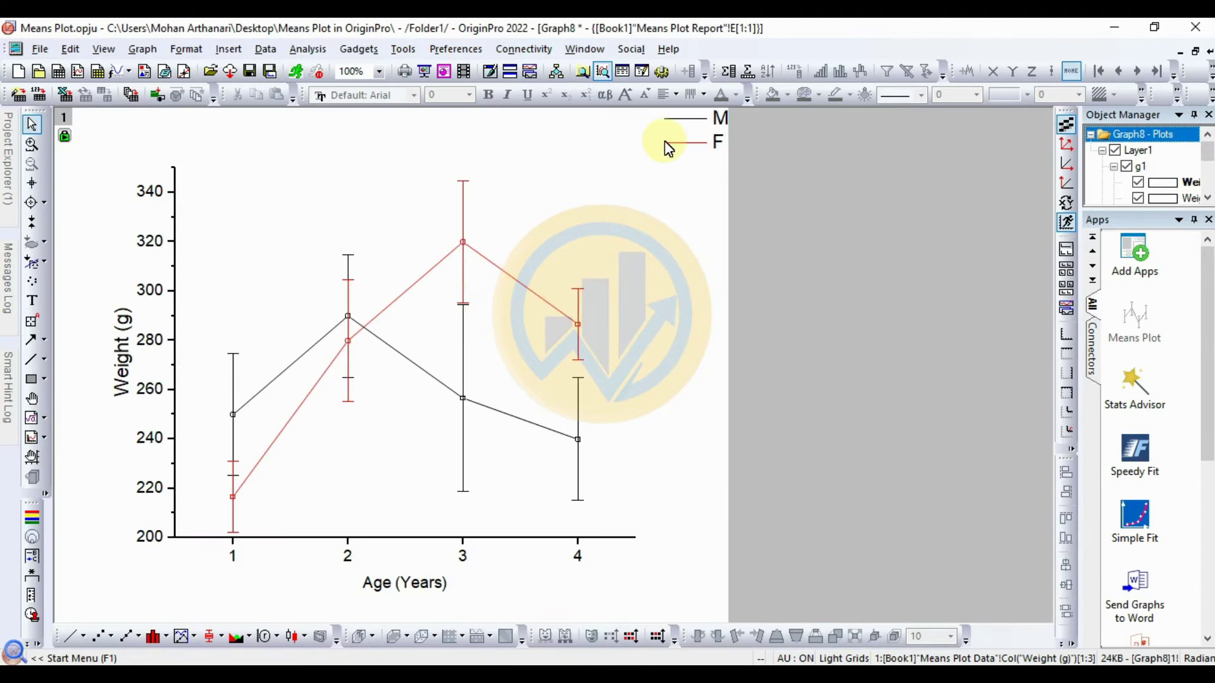
# Step: Move the M and F legend inside the plot area, next to the upper end of the Weight axis
pyautogui.click(664, 141)
pyautogui.click(658, 195)
pyautogui.click(686, 148)
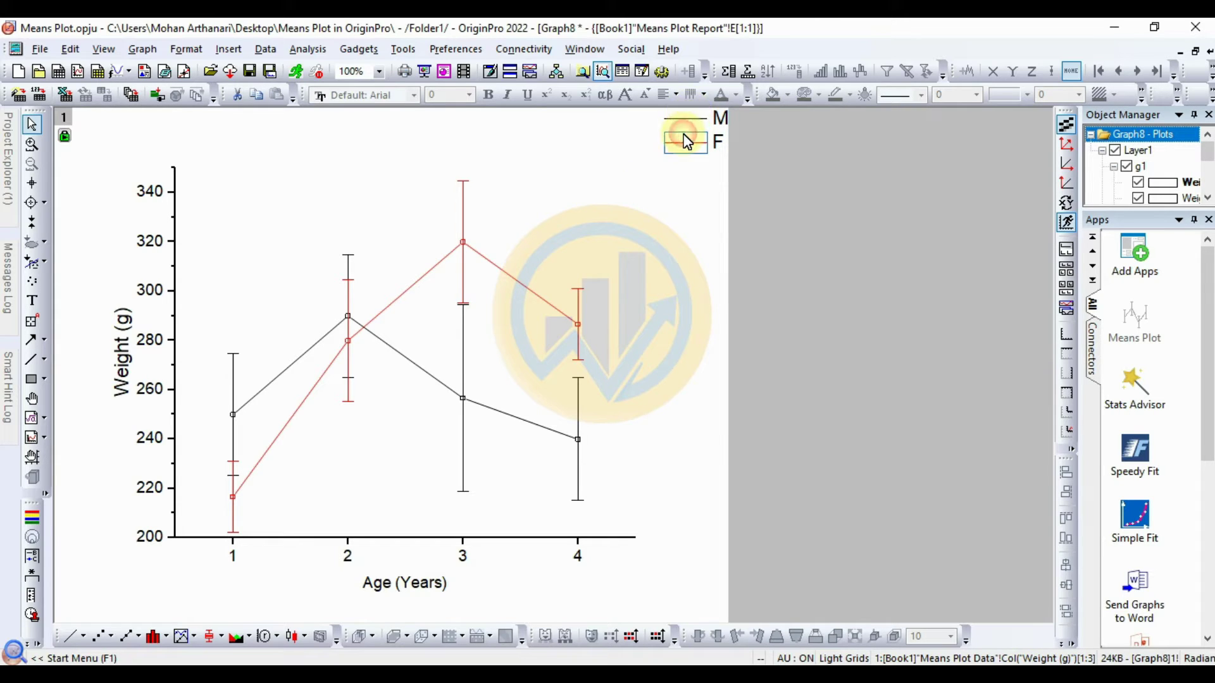
pyautogui.click(721, 127)
pyautogui.moveTo(729, 130); pyautogui.dragTo(254, 217)
pyautogui.click(687, 285)
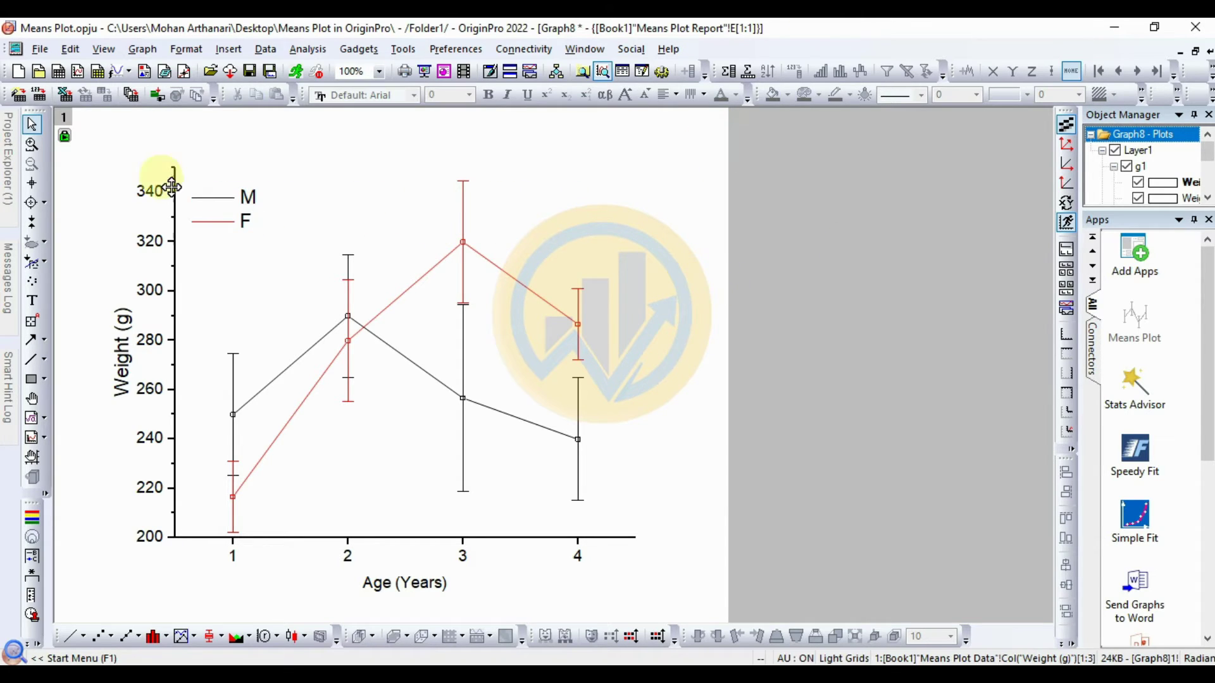
# Step: Open the plot details of the red F series clear of the graph and set its whisker line width to 3
pyautogui.click(413, 281)
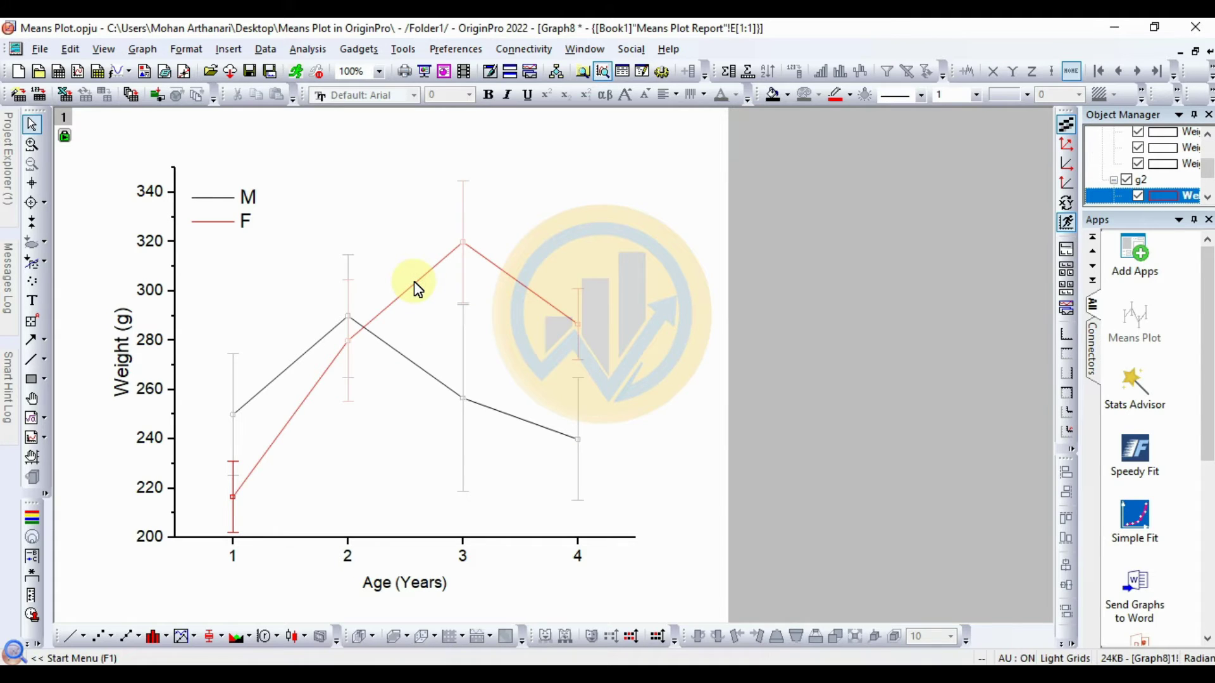
pyautogui.rightClick(414, 281)
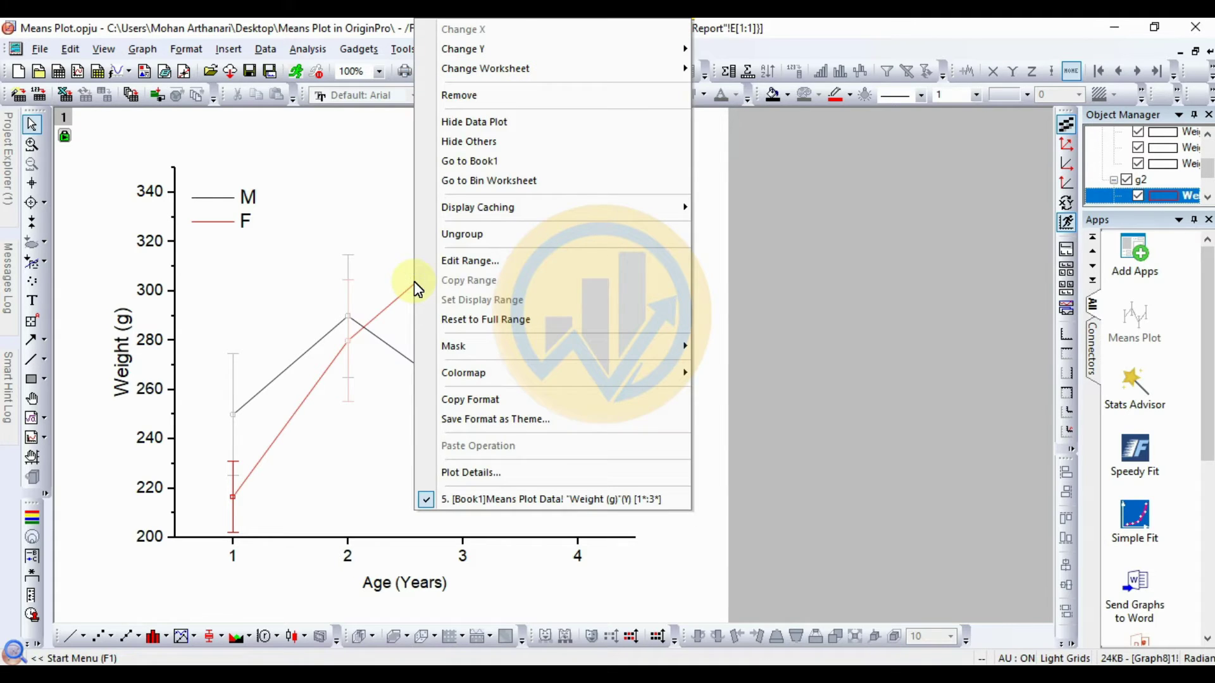
pyautogui.click(445, 473)
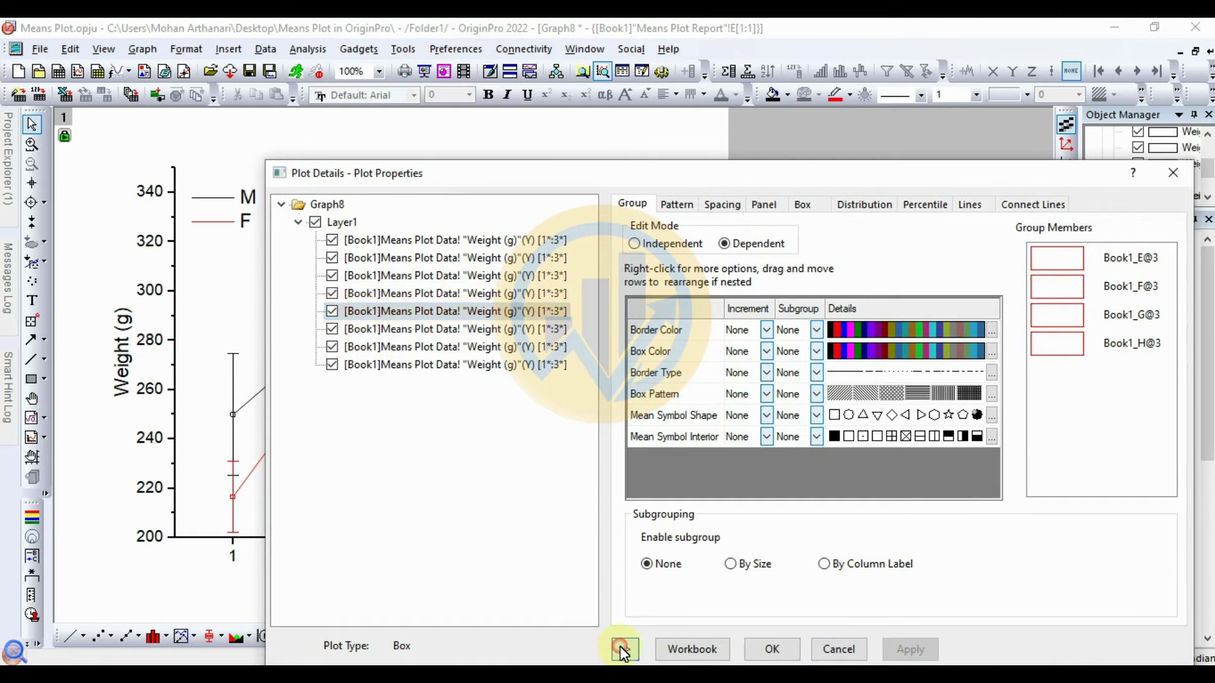
pyautogui.click(621, 649)
pyautogui.moveTo(889, 187); pyautogui.dragTo(911, 126)
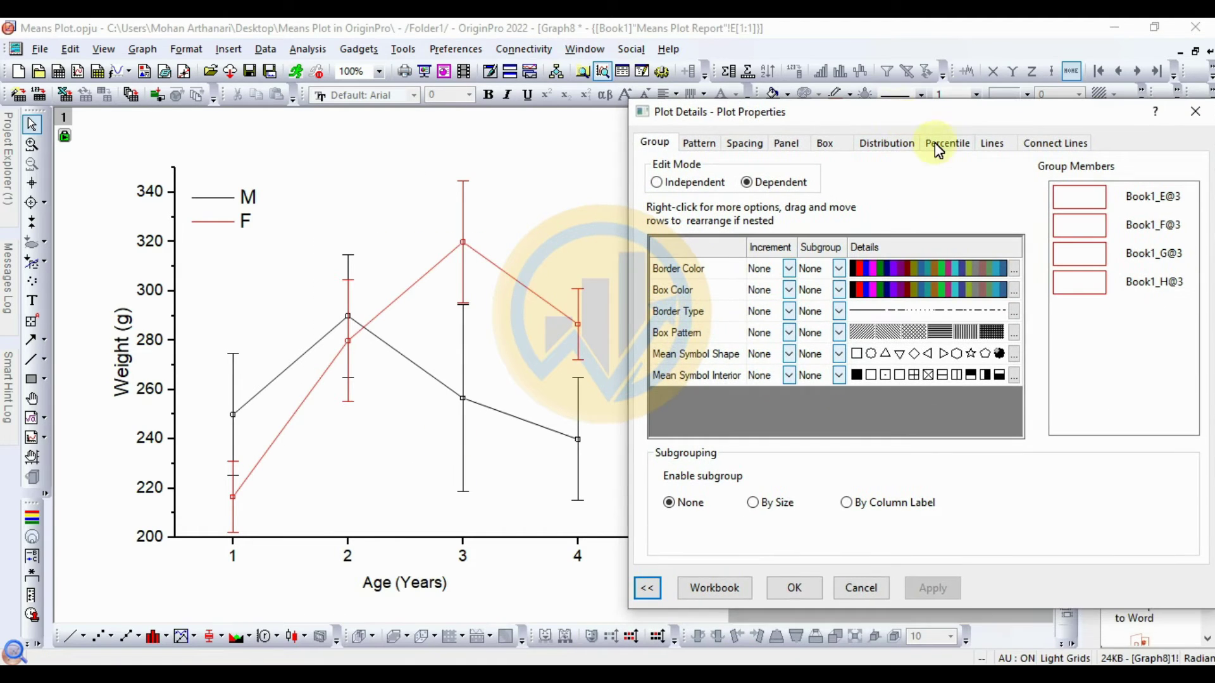
pyautogui.click(989, 143)
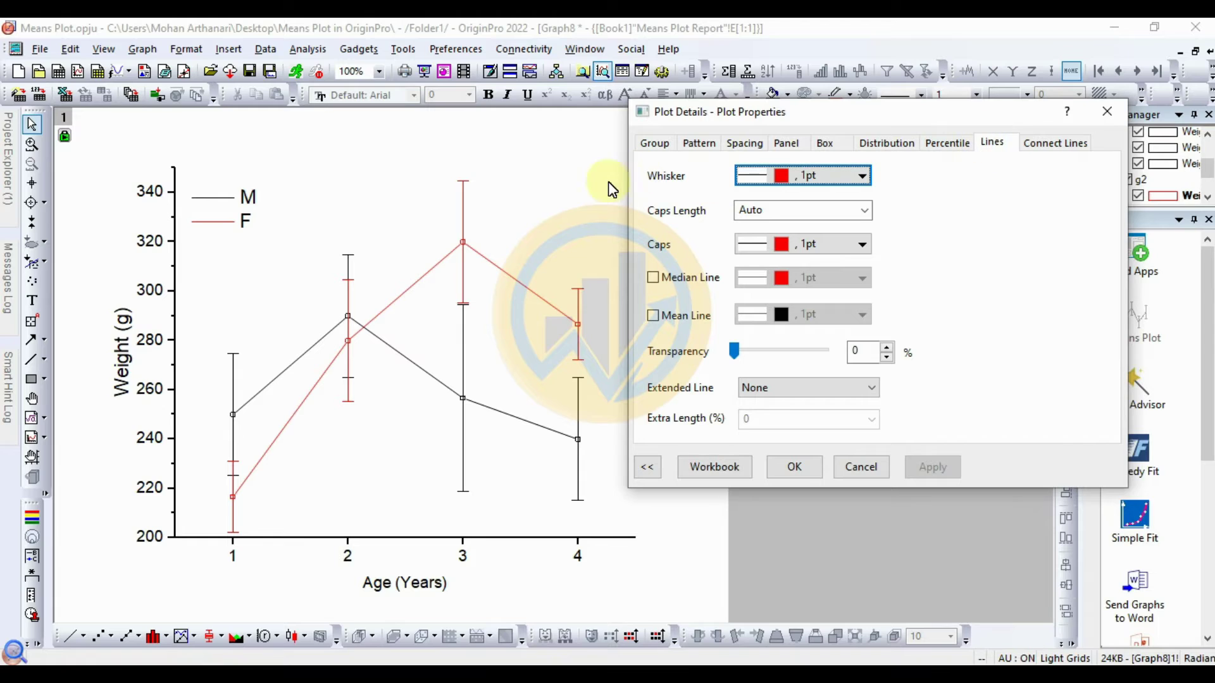
pyautogui.click(862, 177)
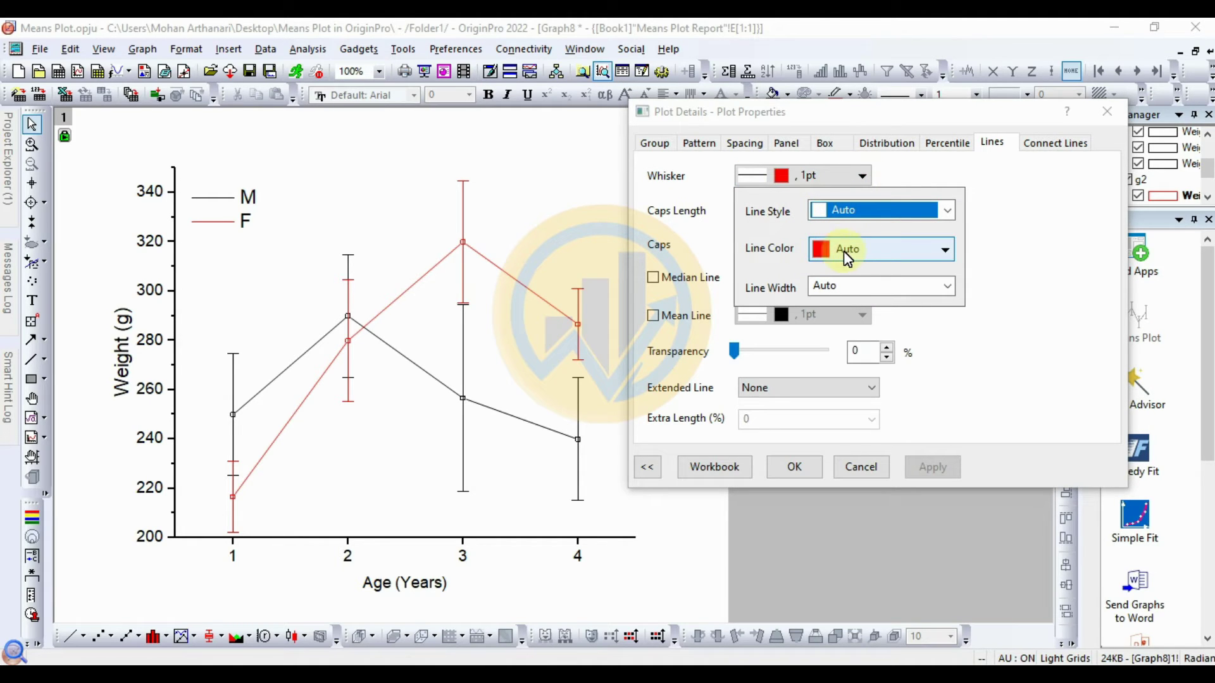
pyautogui.click(947, 288)
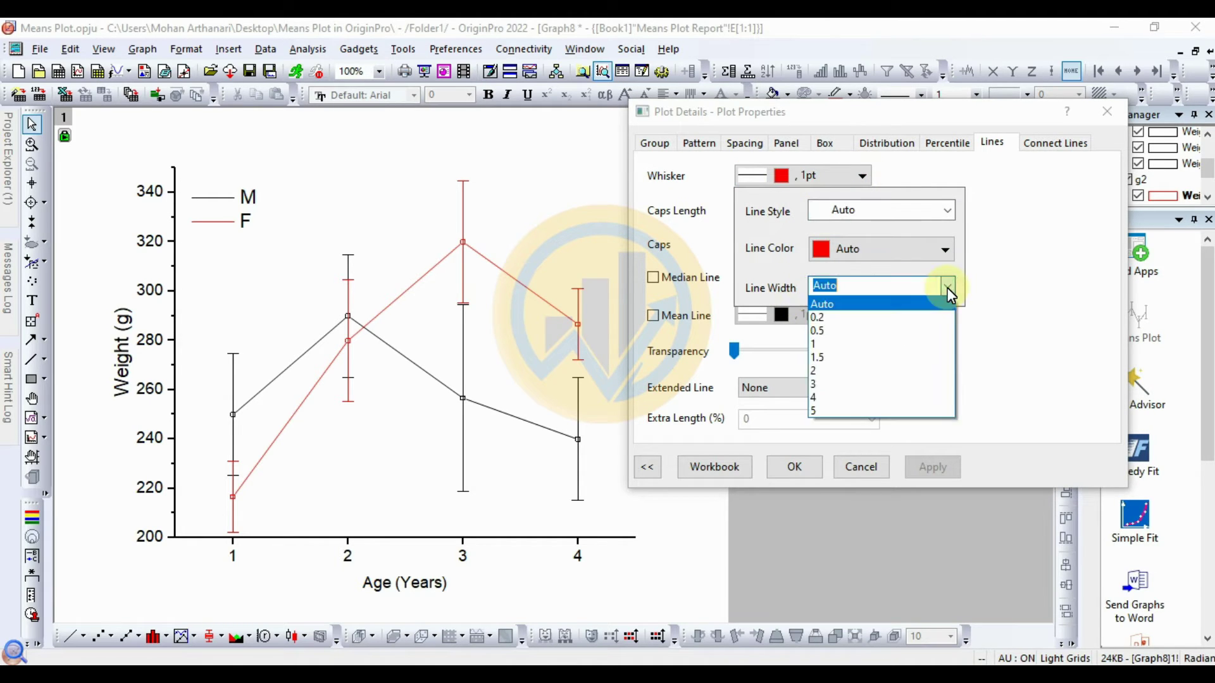
pyautogui.click(848, 384)
pyautogui.click(933, 467)
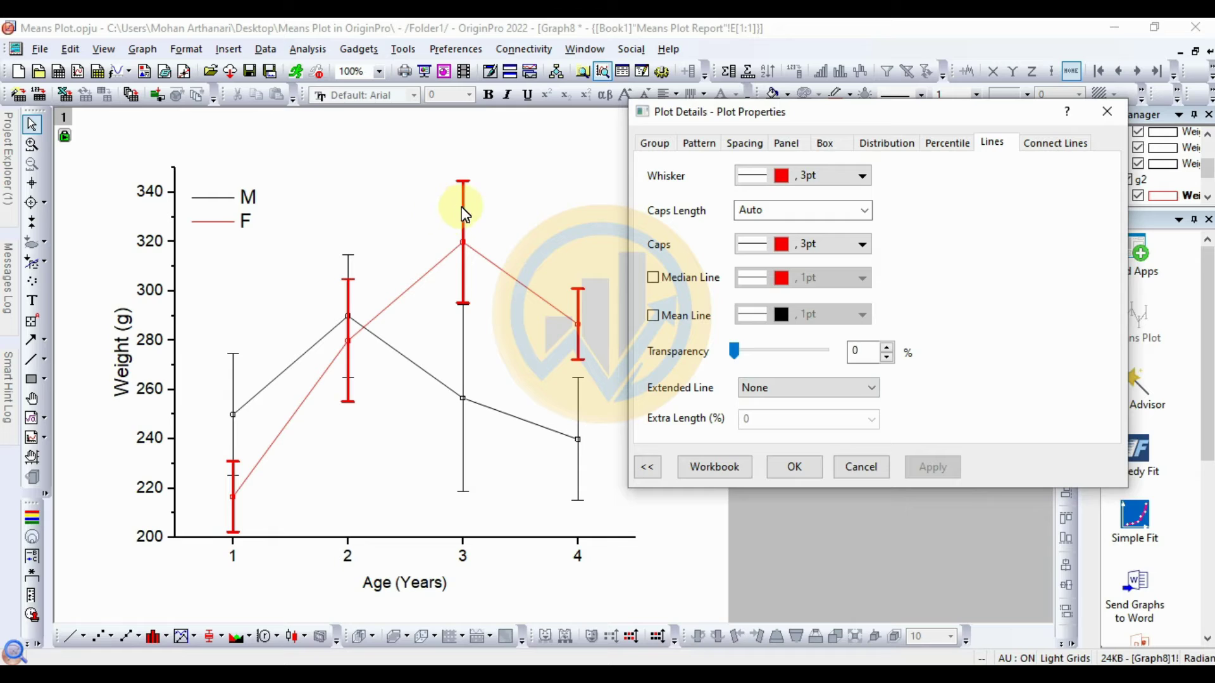
# Step: Set the F series' caps to line width 3, keeping the Auto line style
pyautogui.click(861, 245)
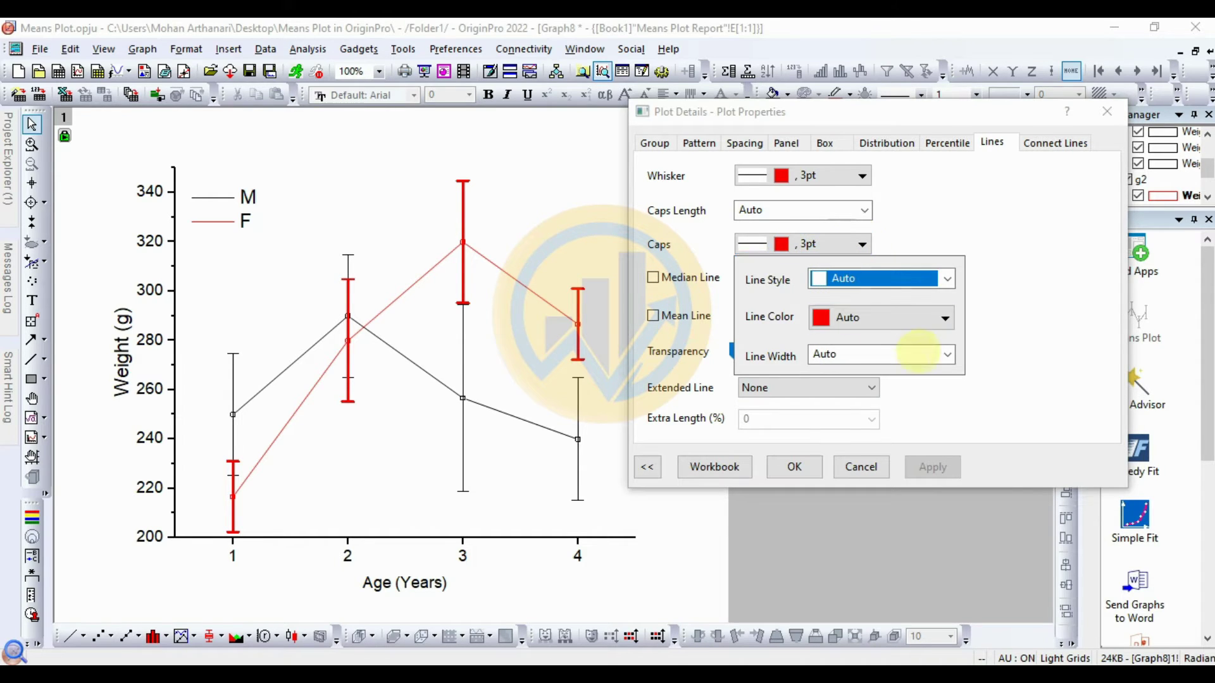
pyautogui.click(945, 277)
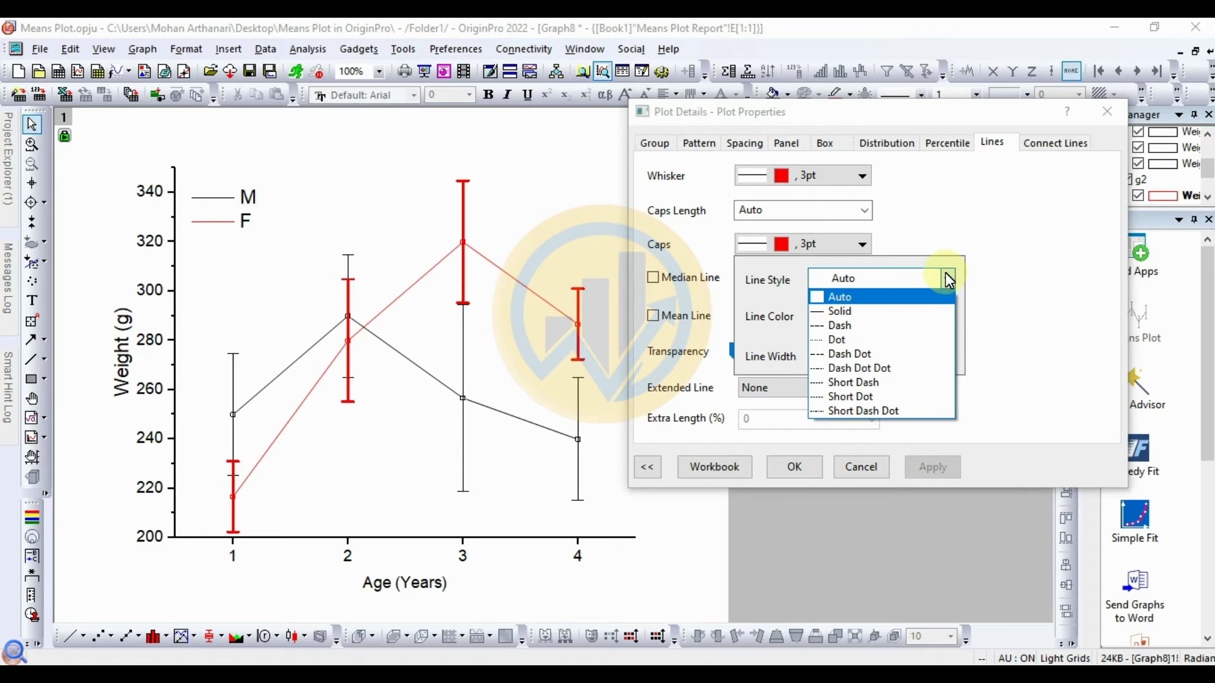
pyautogui.click(854, 298)
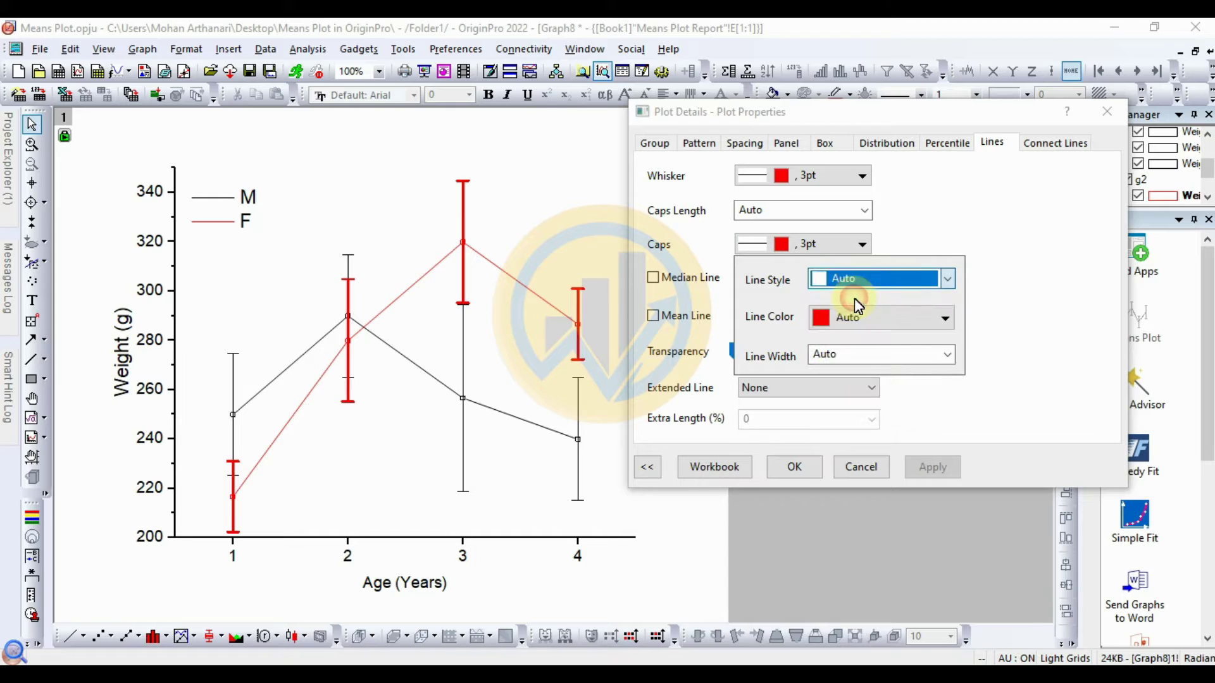
pyautogui.click(947, 355)
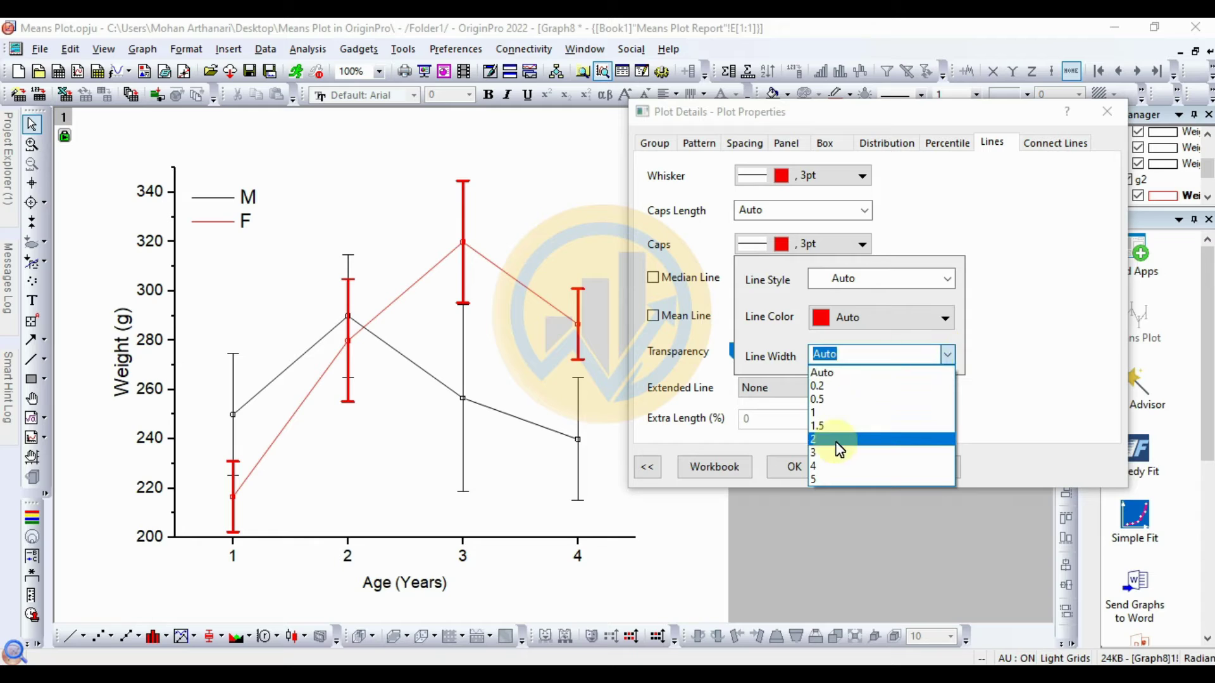
pyautogui.click(829, 450)
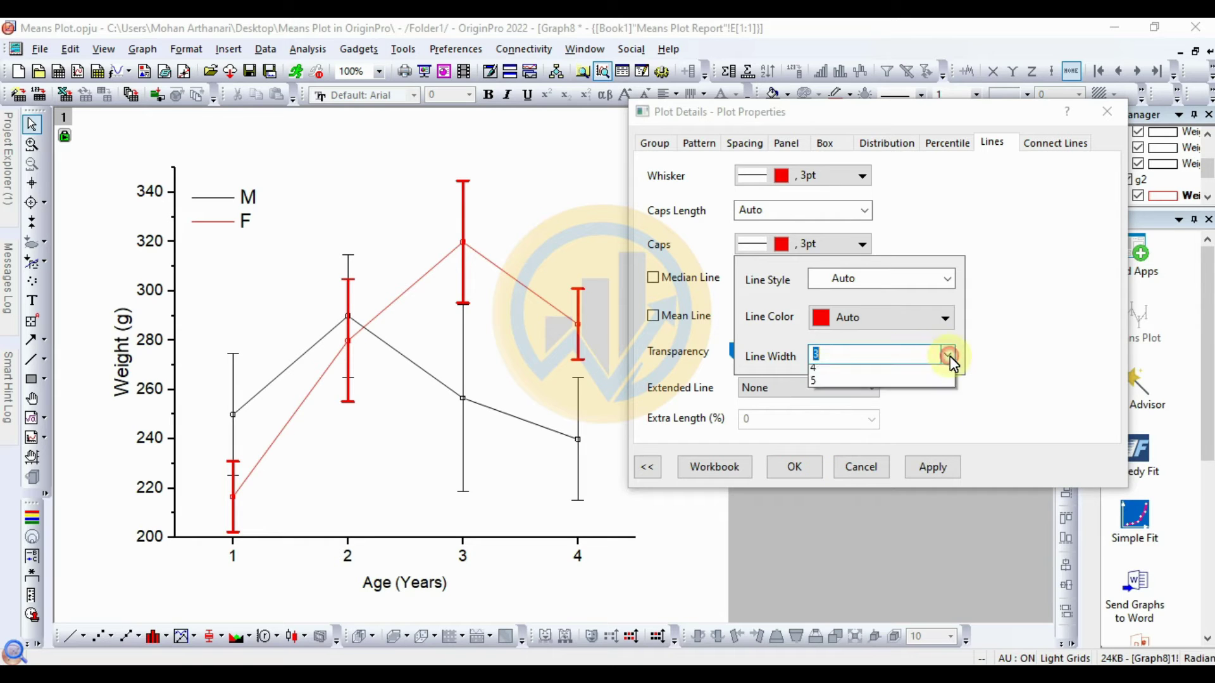
pyautogui.click(925, 469)
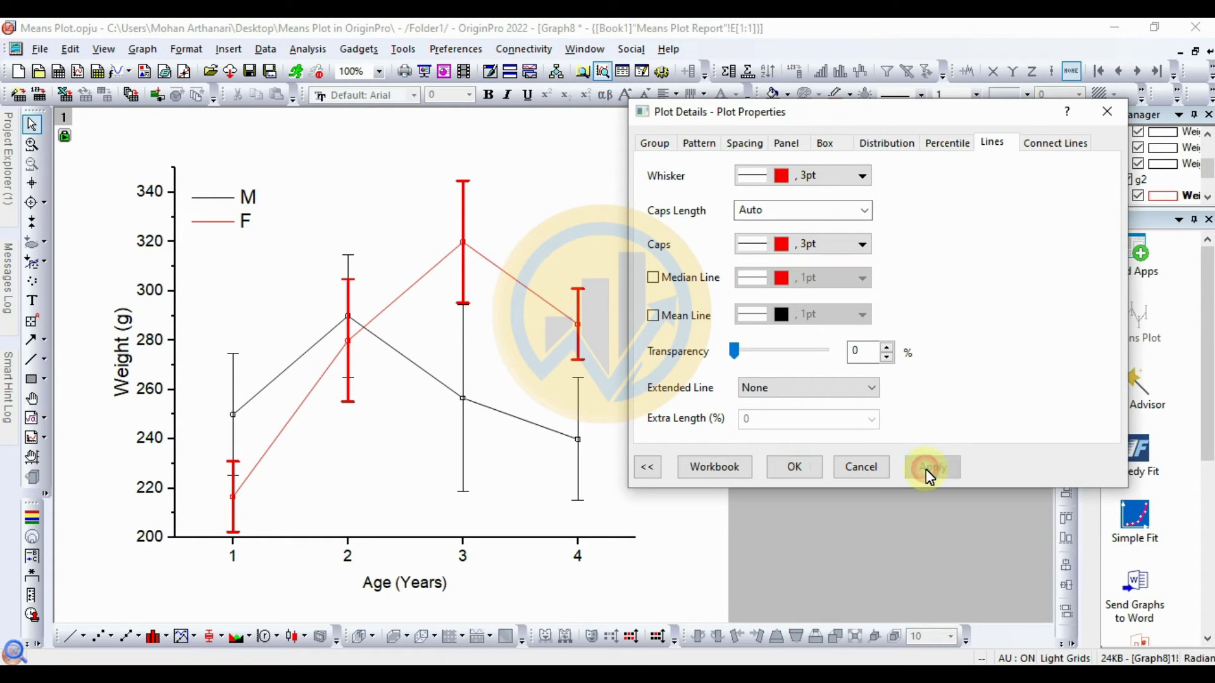
# Step: Set the line width of the F series' caps to 4 and apply it
pyautogui.click(866, 245)
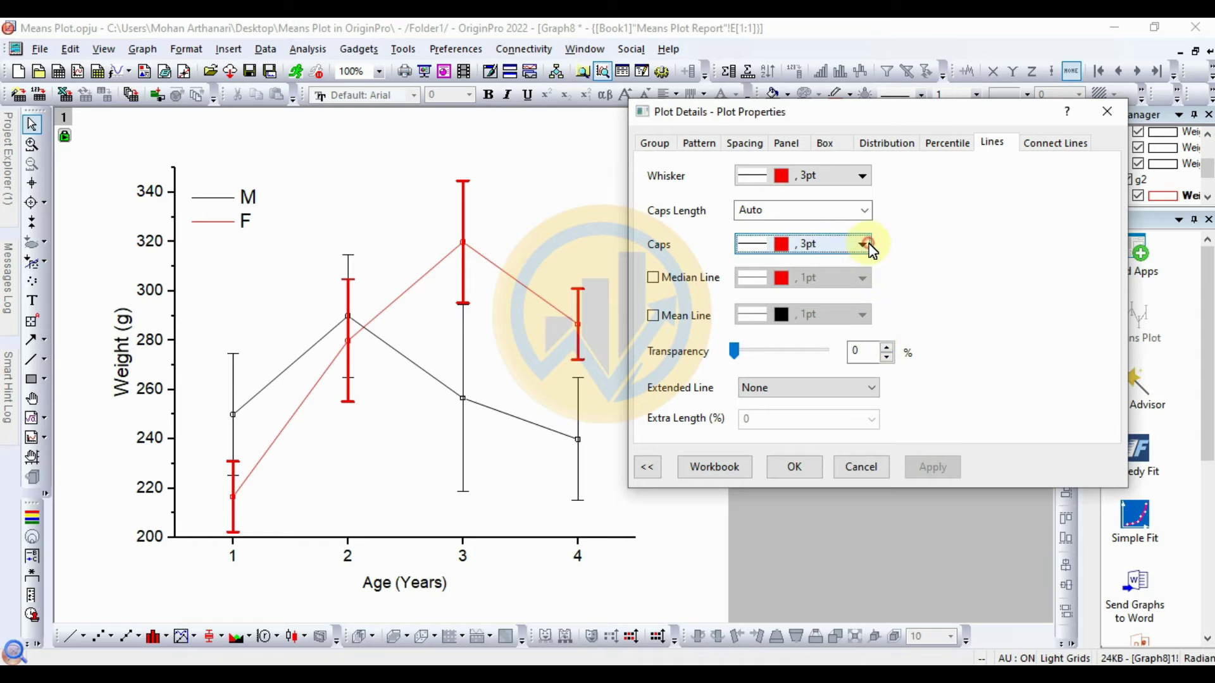
pyautogui.click(947, 355)
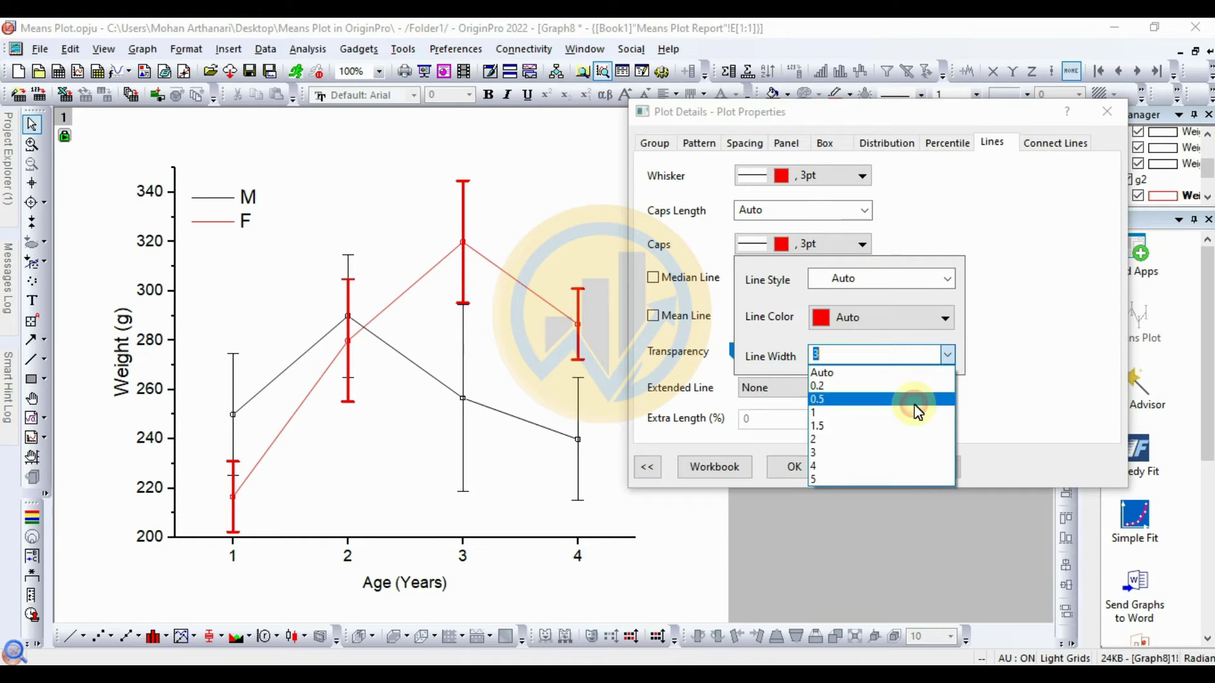
pyautogui.click(827, 475)
pyautogui.click(944, 472)
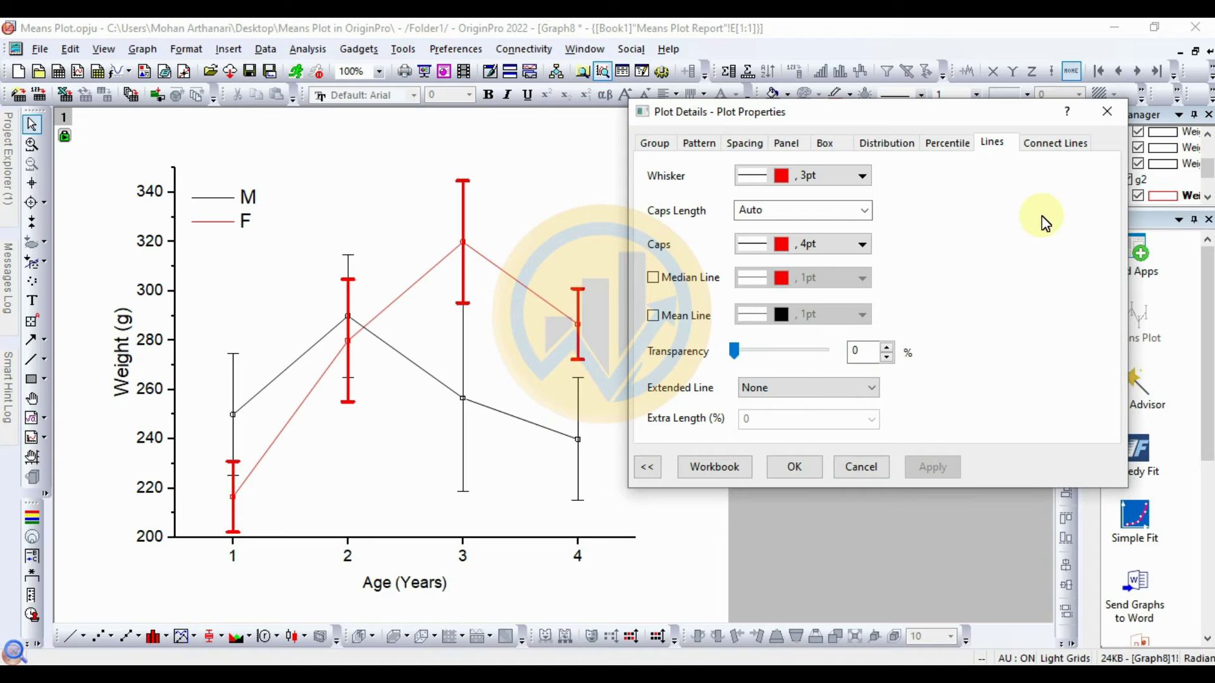
# Step: Set the line connecting the F series' means to width 3 and accept the plot details
pyautogui.click(1051, 145)
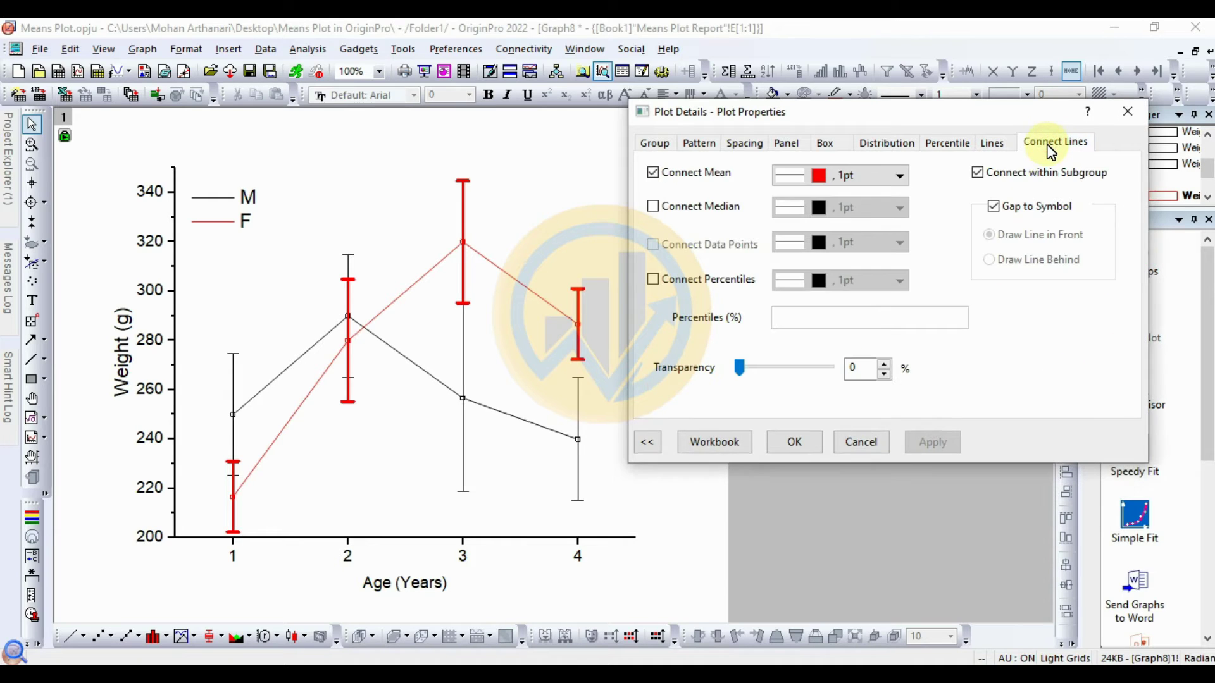
pyautogui.click(899, 176)
pyautogui.click(983, 290)
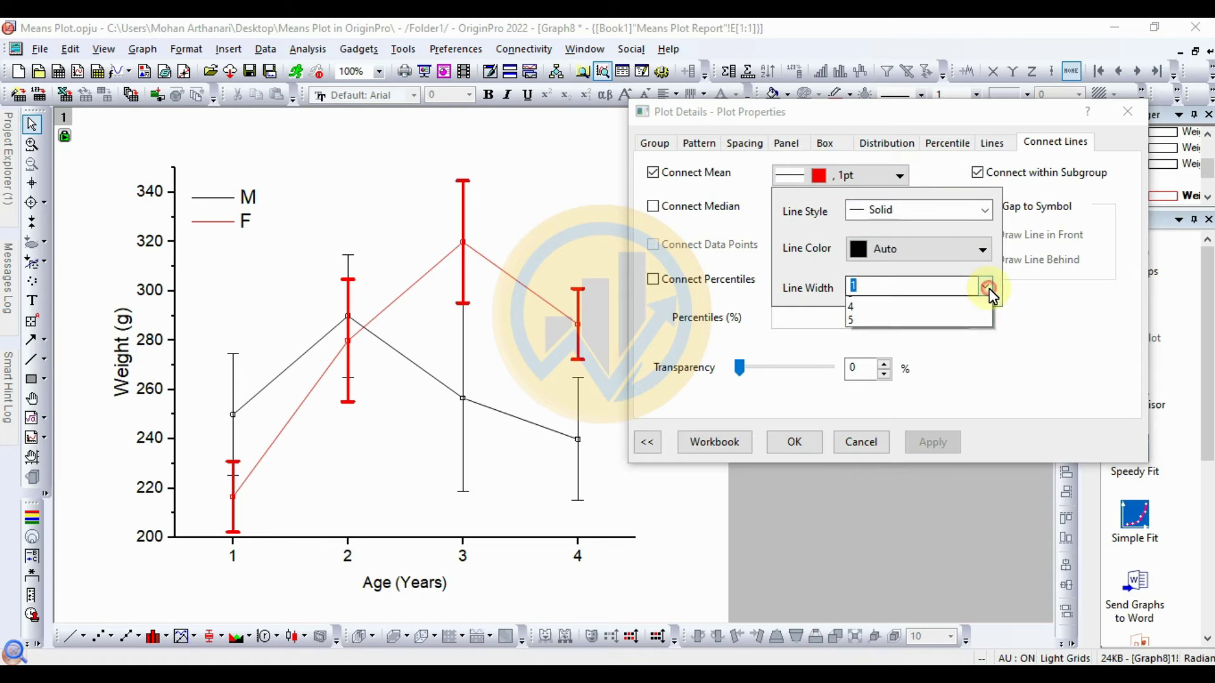
pyautogui.click(885, 371)
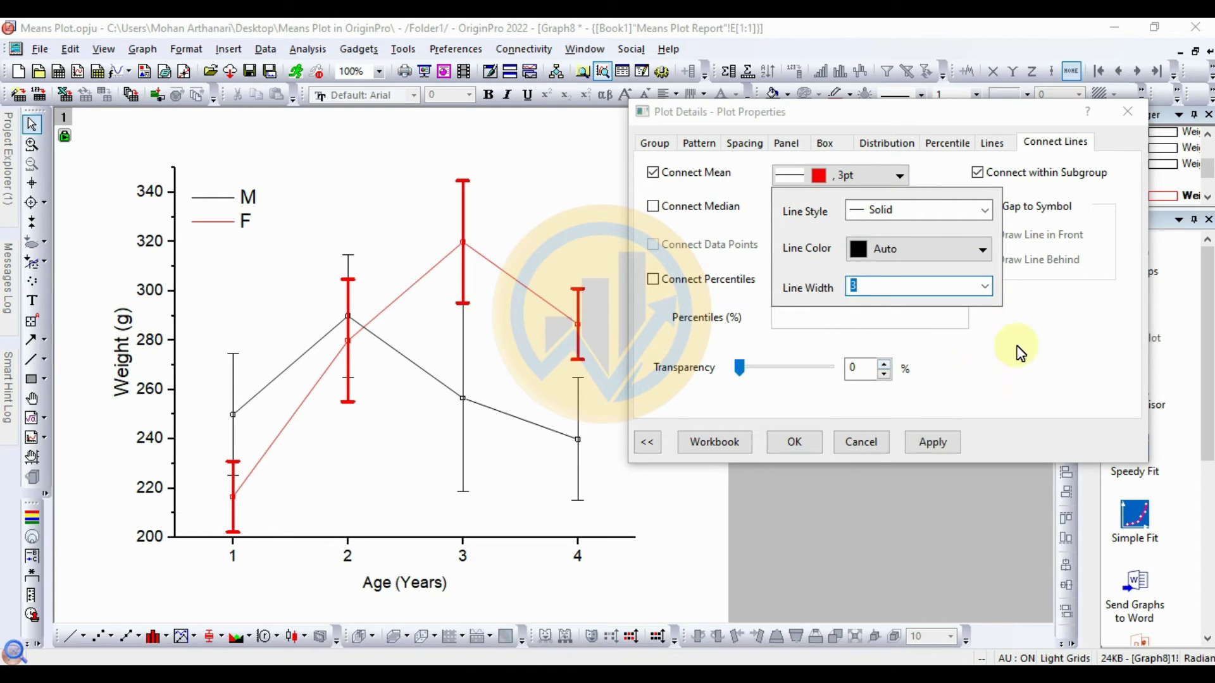
pyautogui.click(948, 440)
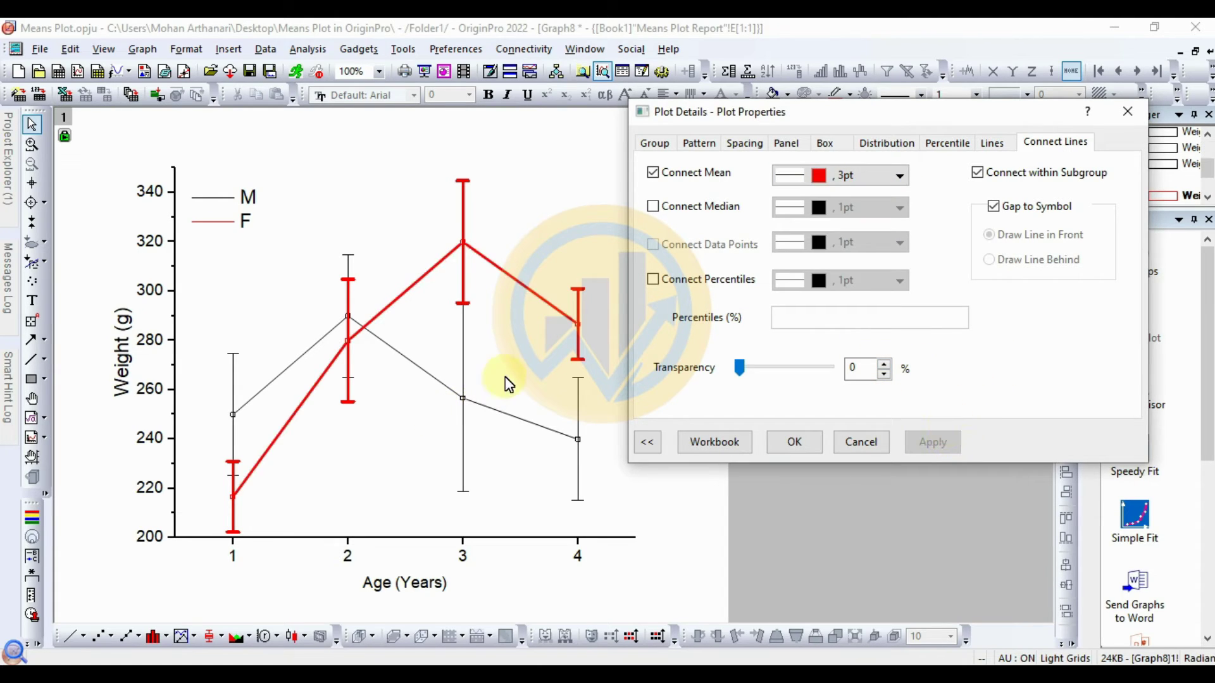
pyautogui.click(809, 444)
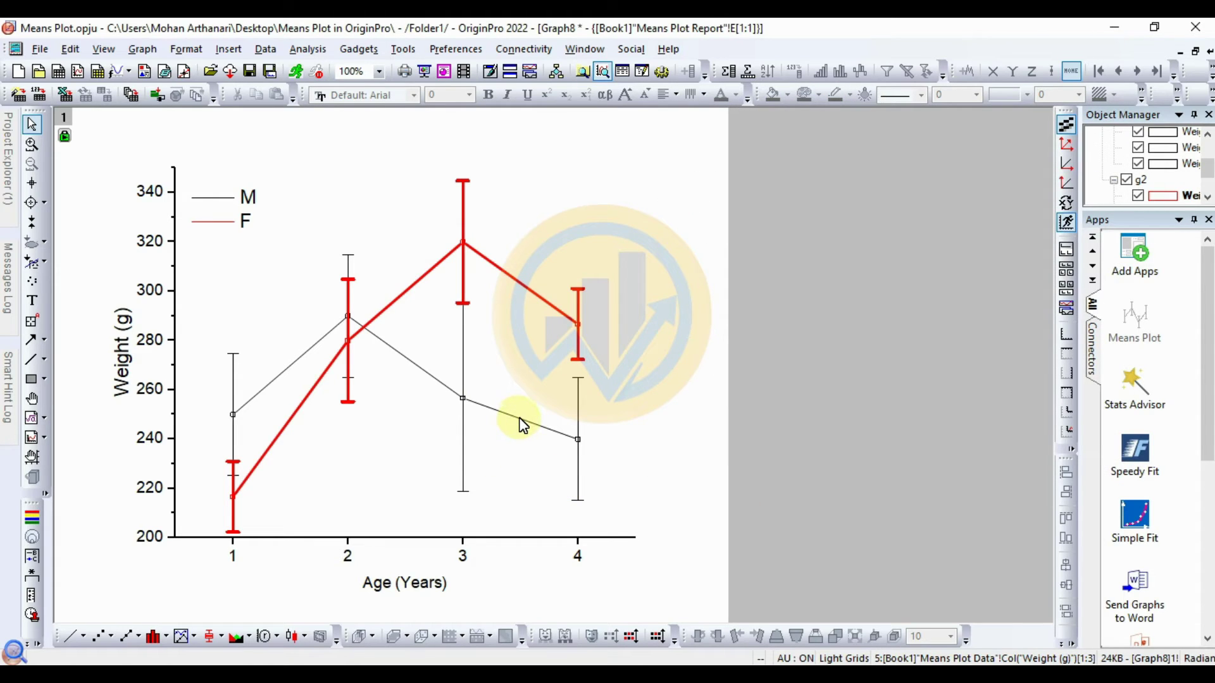
# Step: Open the plot details of the black M series and set its whisker line width to 3
pyautogui.click(520, 425)
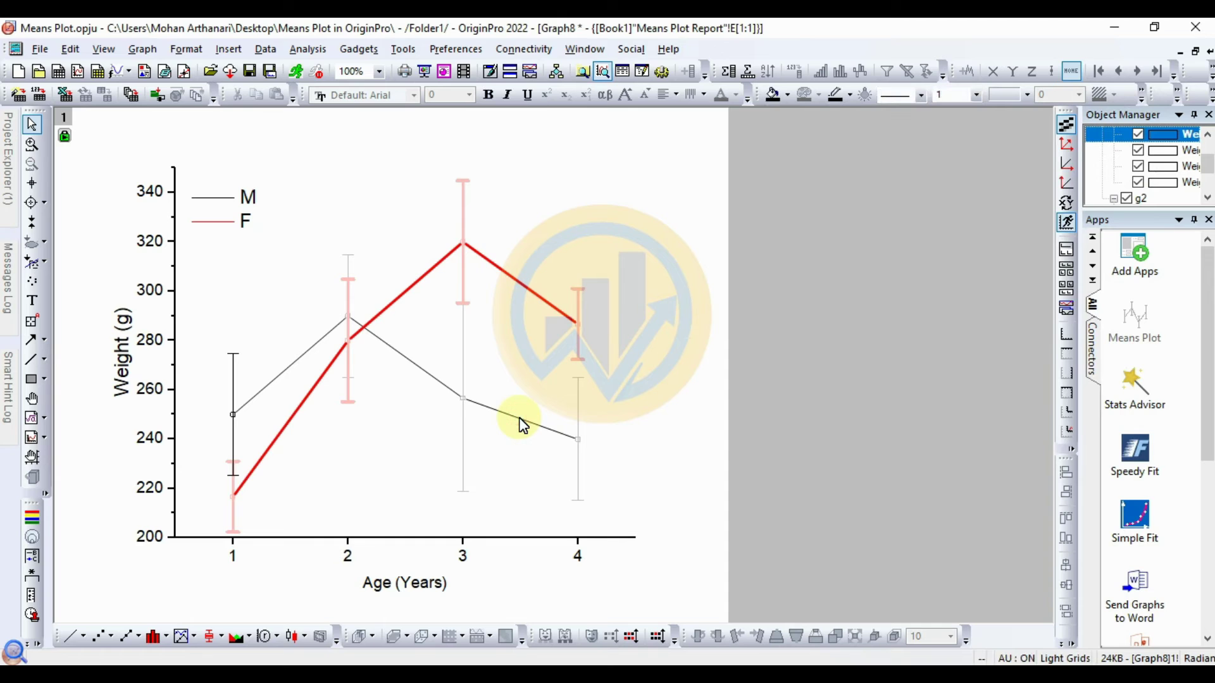
pyautogui.rightClick(520, 423)
pyautogui.click(583, 484)
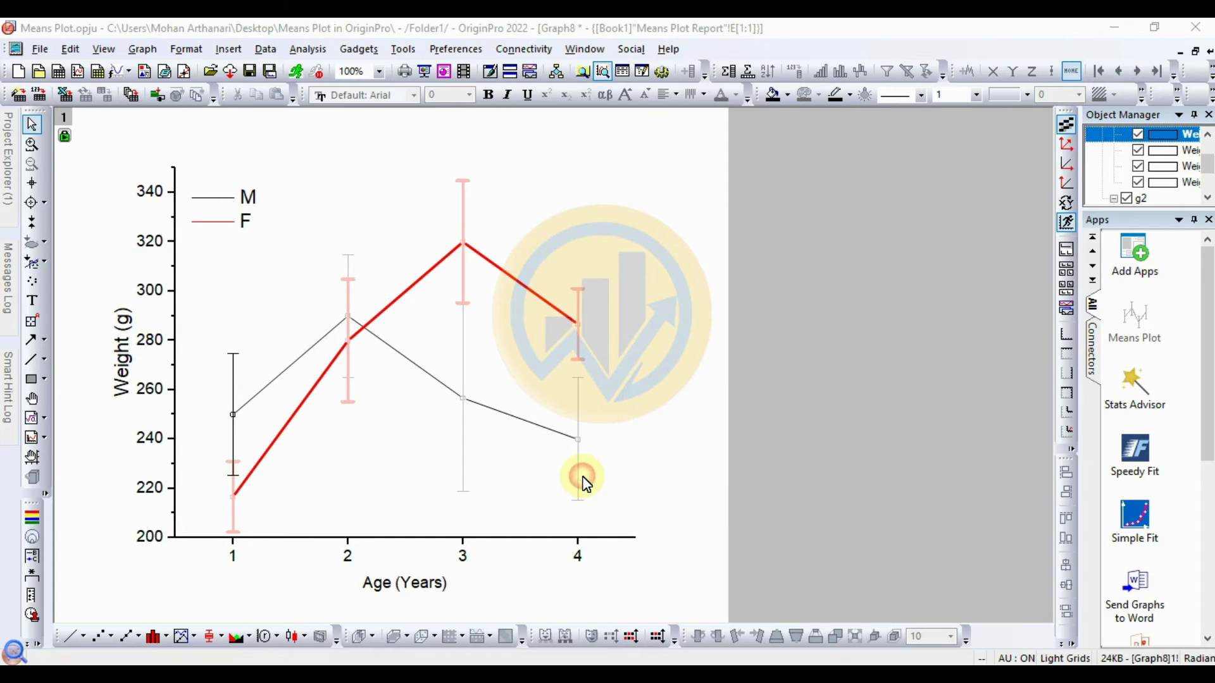
pyautogui.click(991, 143)
pyautogui.click(865, 175)
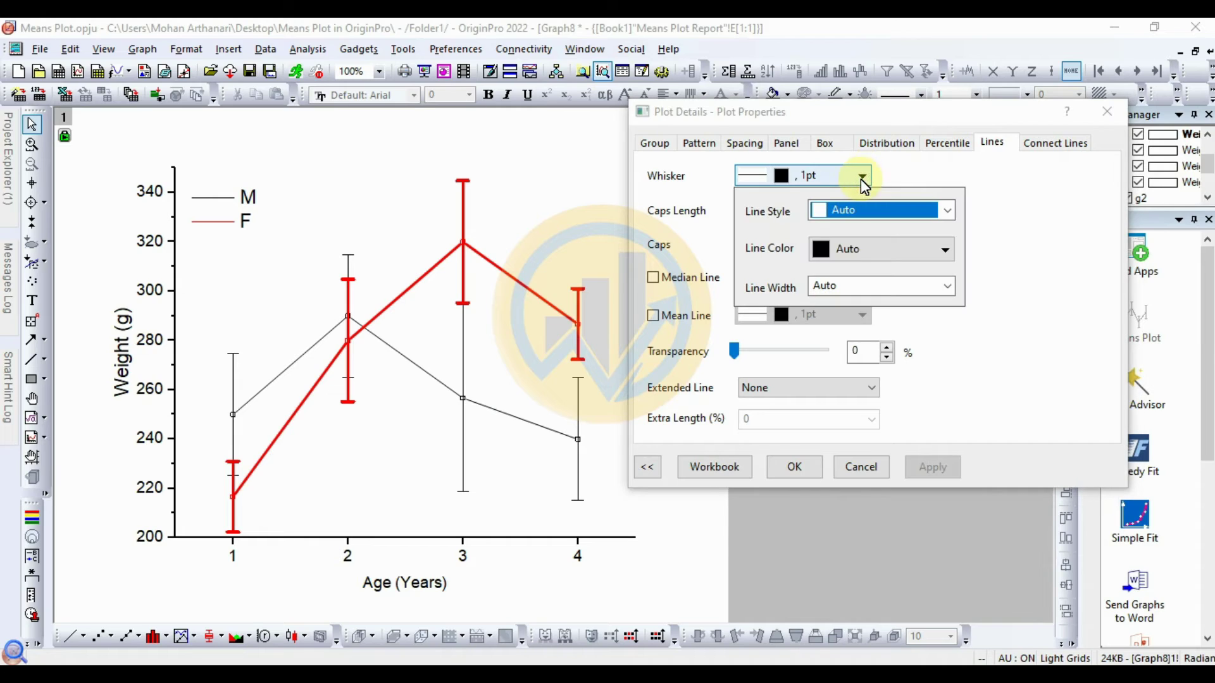
pyautogui.click(949, 286)
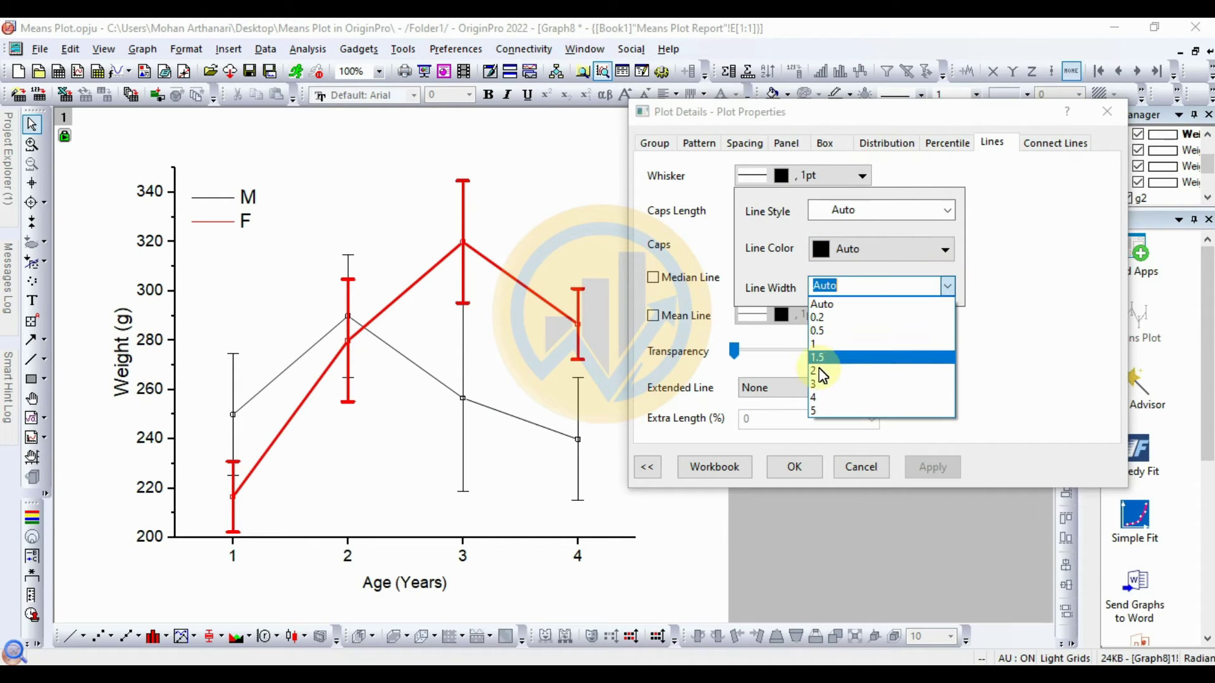
pyautogui.click(816, 381)
pyautogui.click(1060, 309)
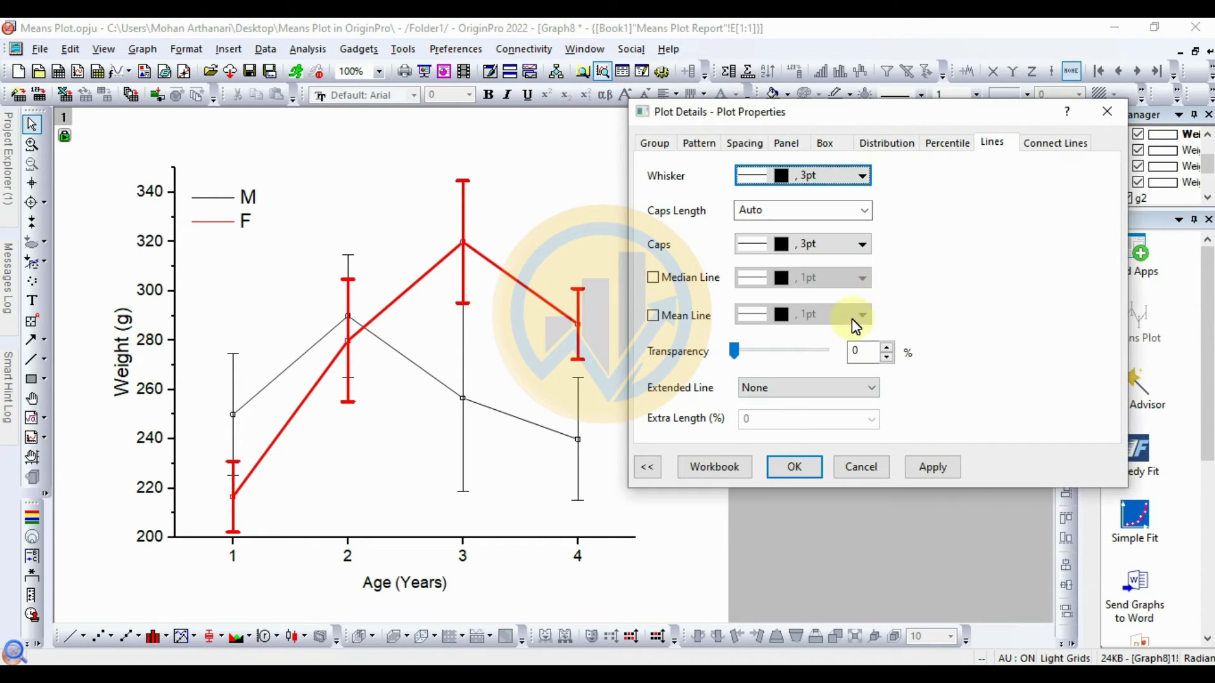
# Step: Set the line width of the M series' caps to 3 and apply the whisker and cap changes
pyautogui.click(862, 245)
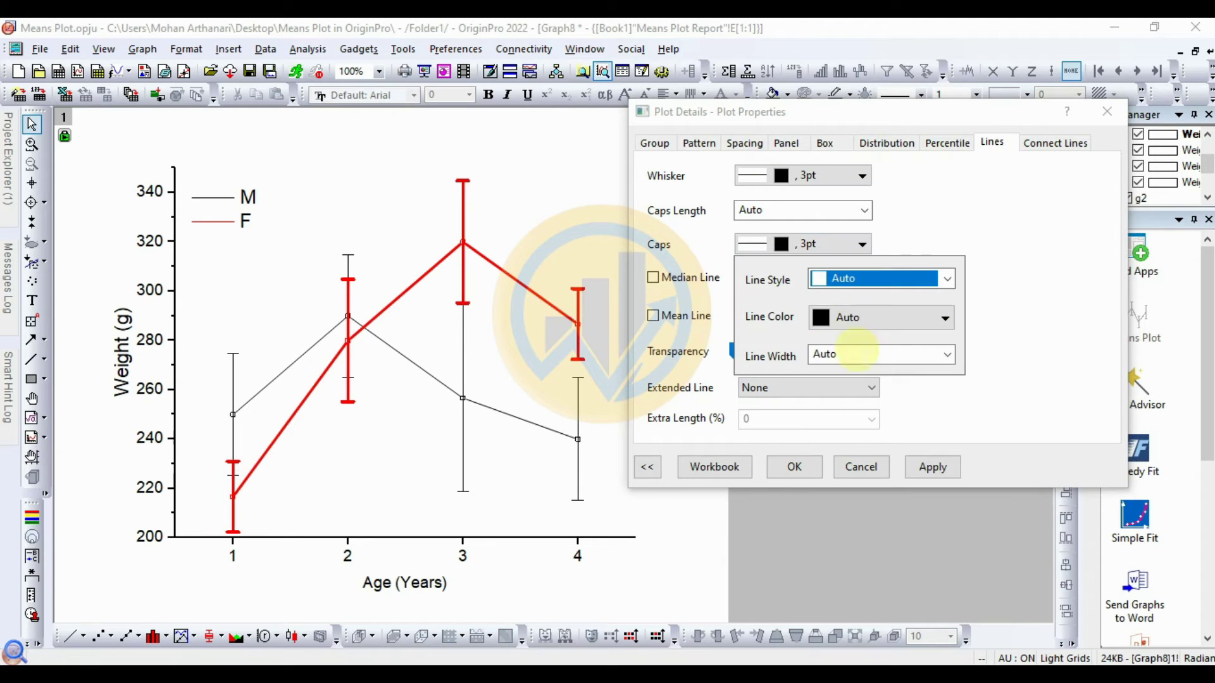
pyautogui.click(941, 365)
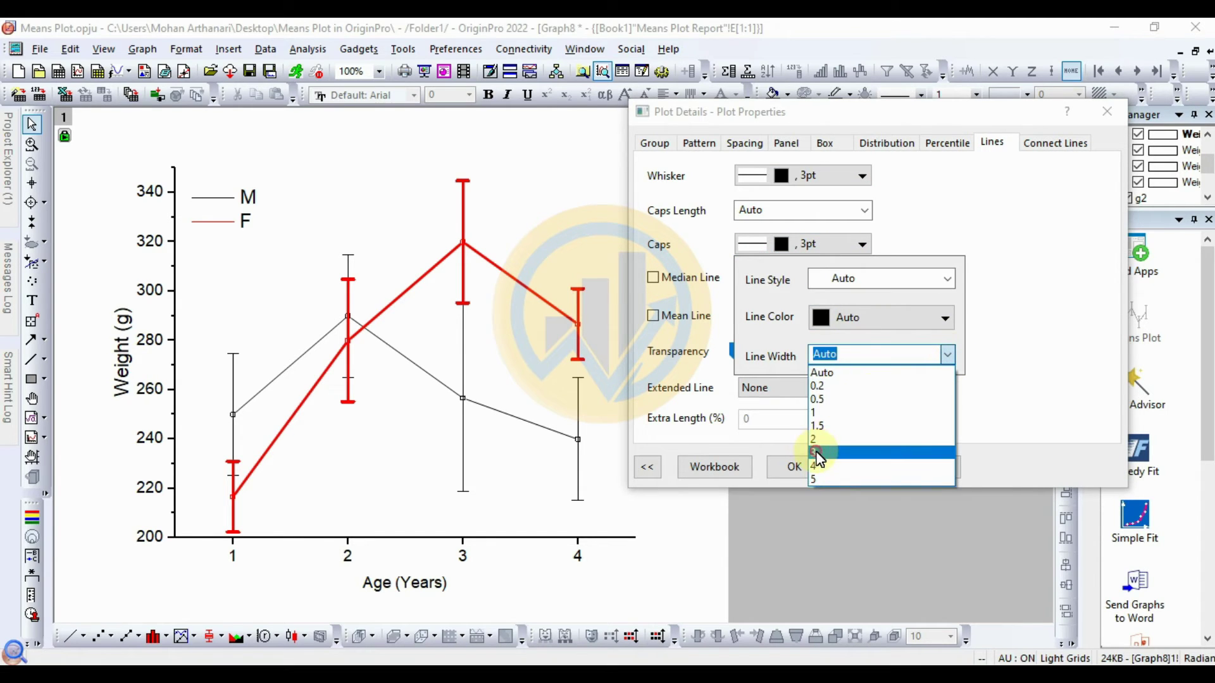
pyautogui.click(813, 451)
pyautogui.click(911, 396)
pyautogui.click(933, 467)
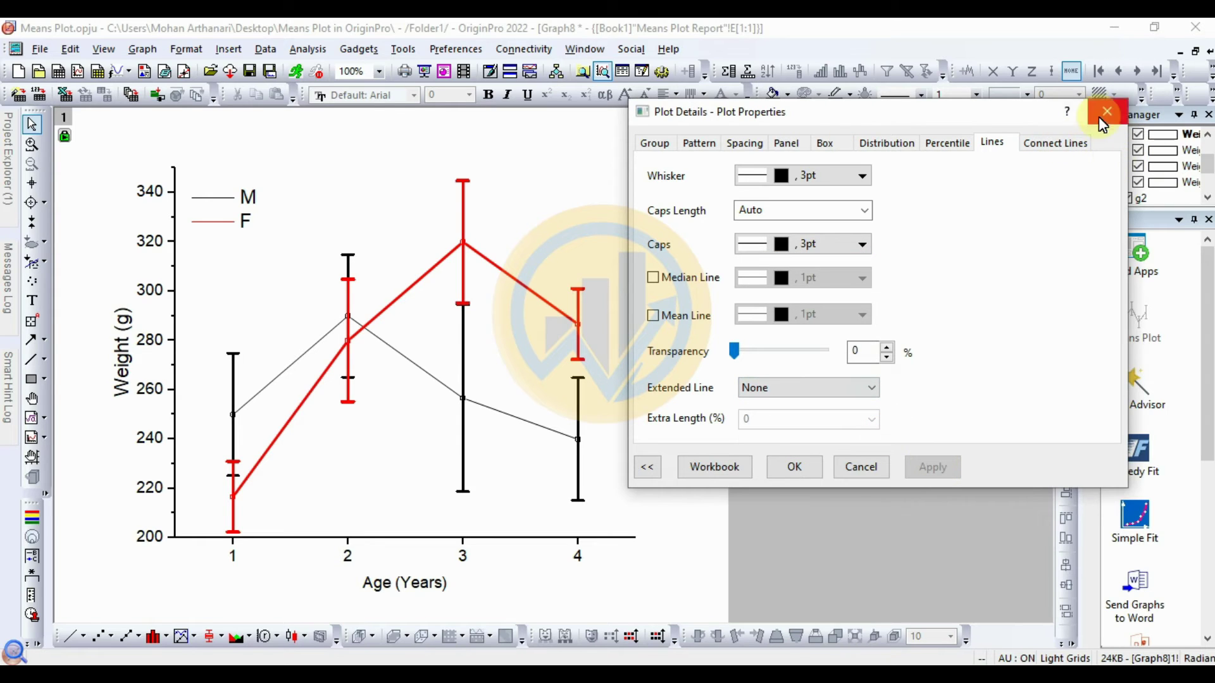
# Step: Set the line connecting the M series' means to width 3 and accept the plot details
pyautogui.click(1073, 142)
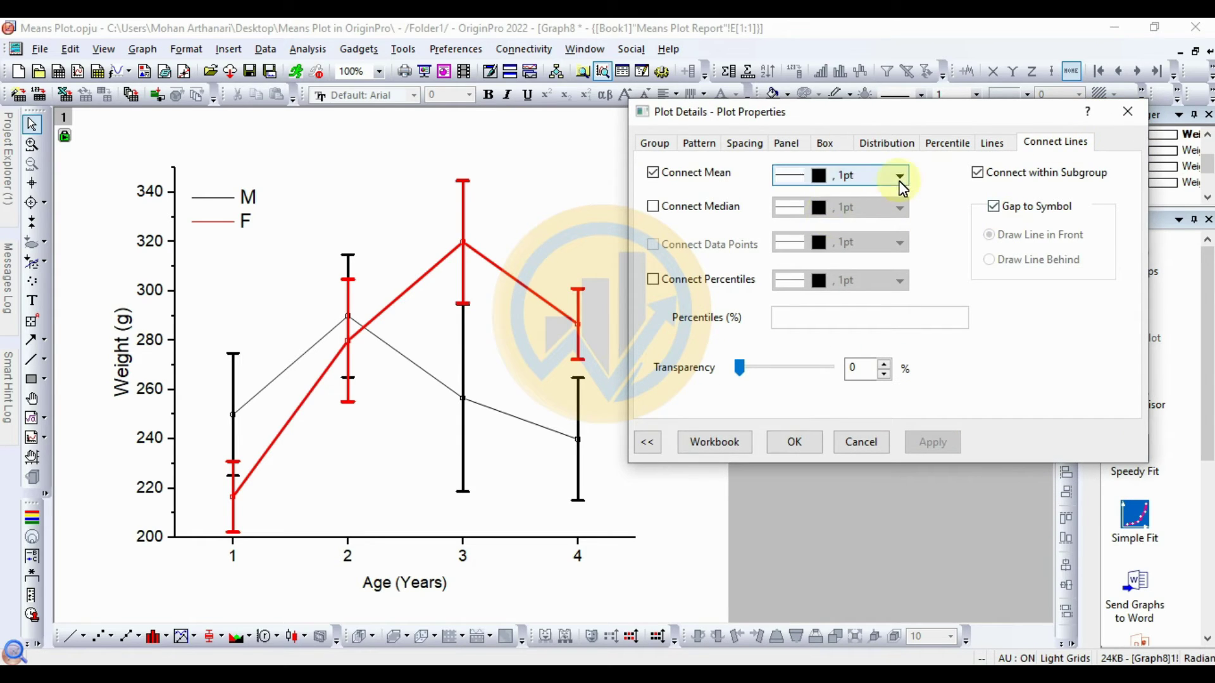
pyautogui.click(904, 183)
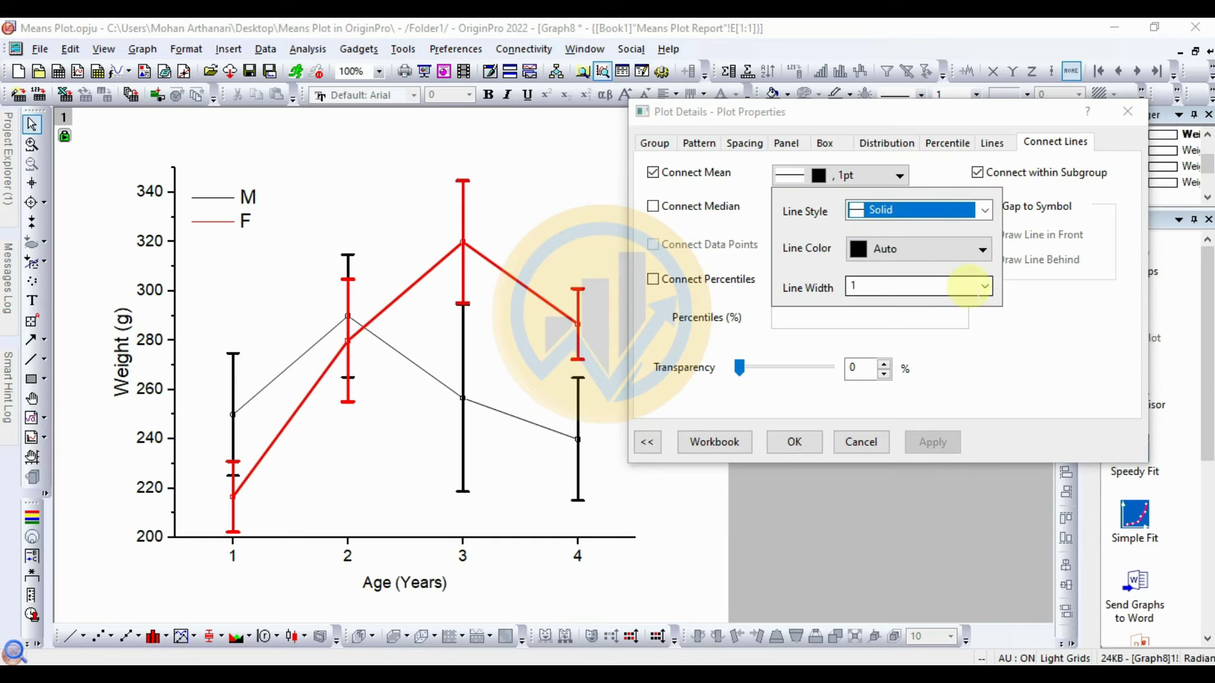
pyautogui.click(987, 292)
pyautogui.click(936, 369)
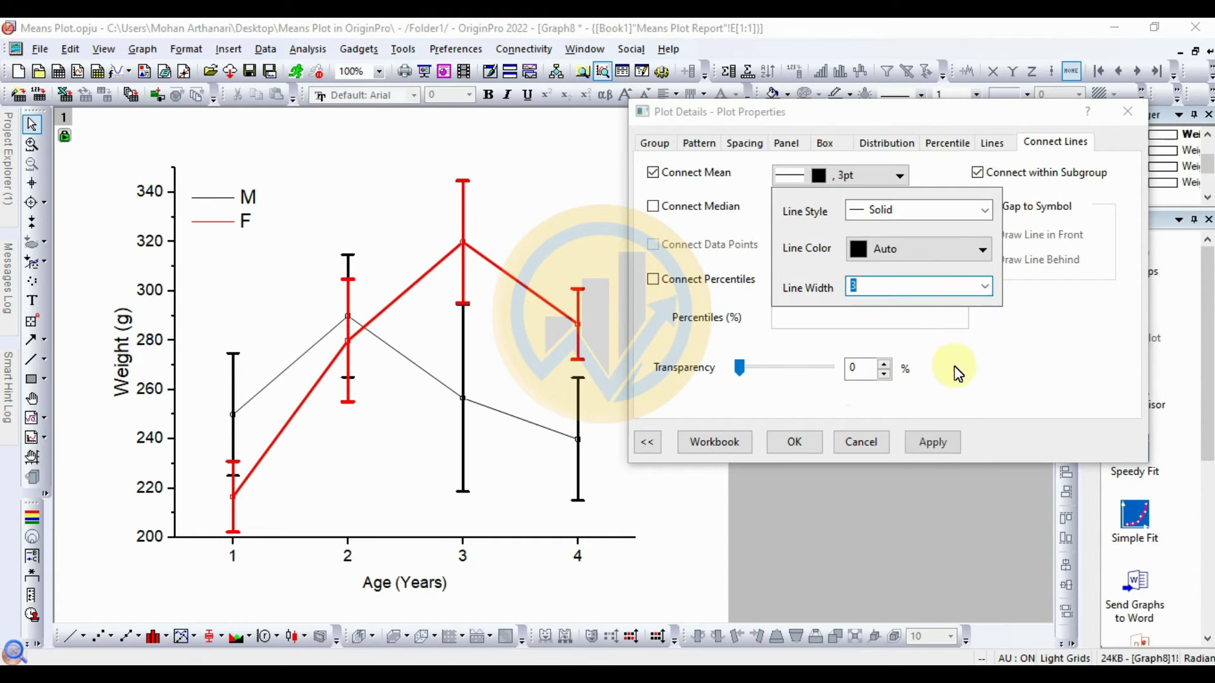
pyautogui.click(942, 441)
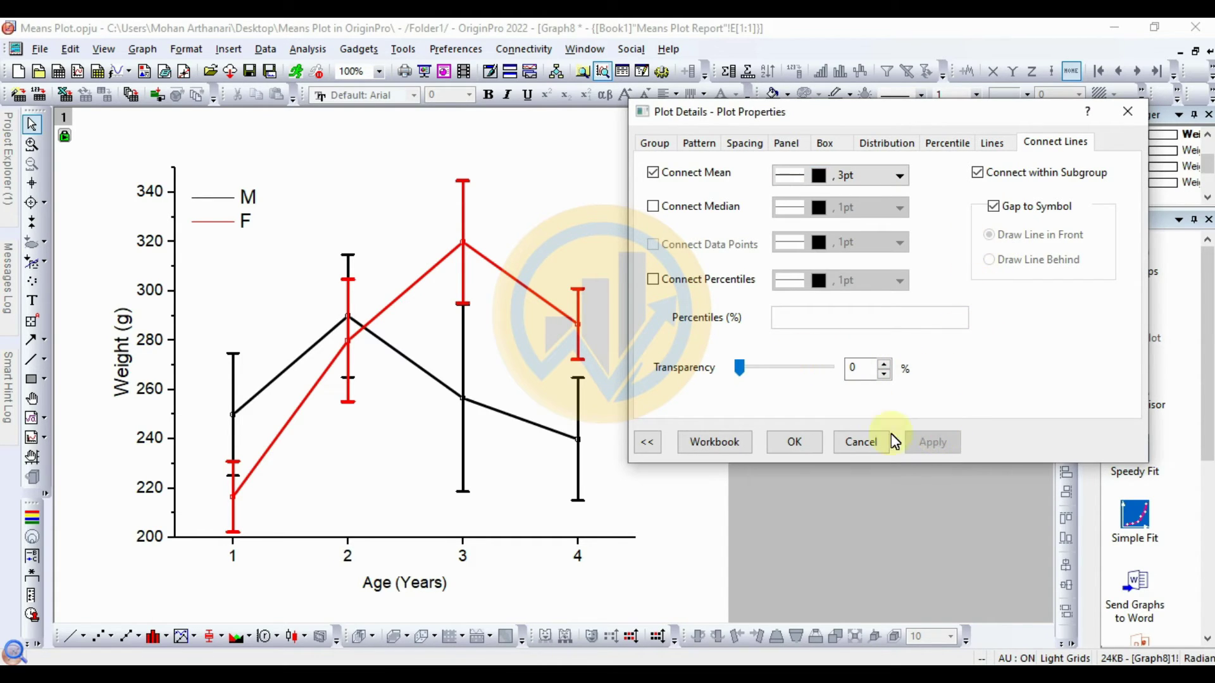
pyautogui.click(795, 443)
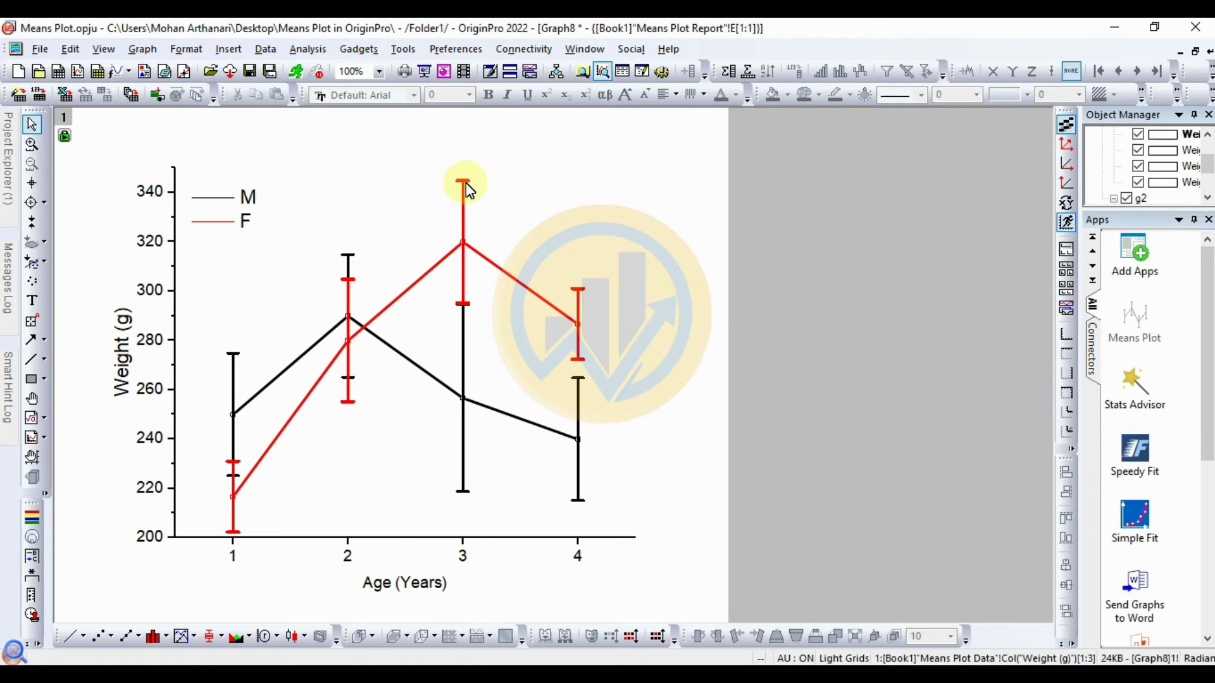
# Step: Set the line width of the red F series' caps to 3 and accept the plot details
pyautogui.doubleClick(466, 186)
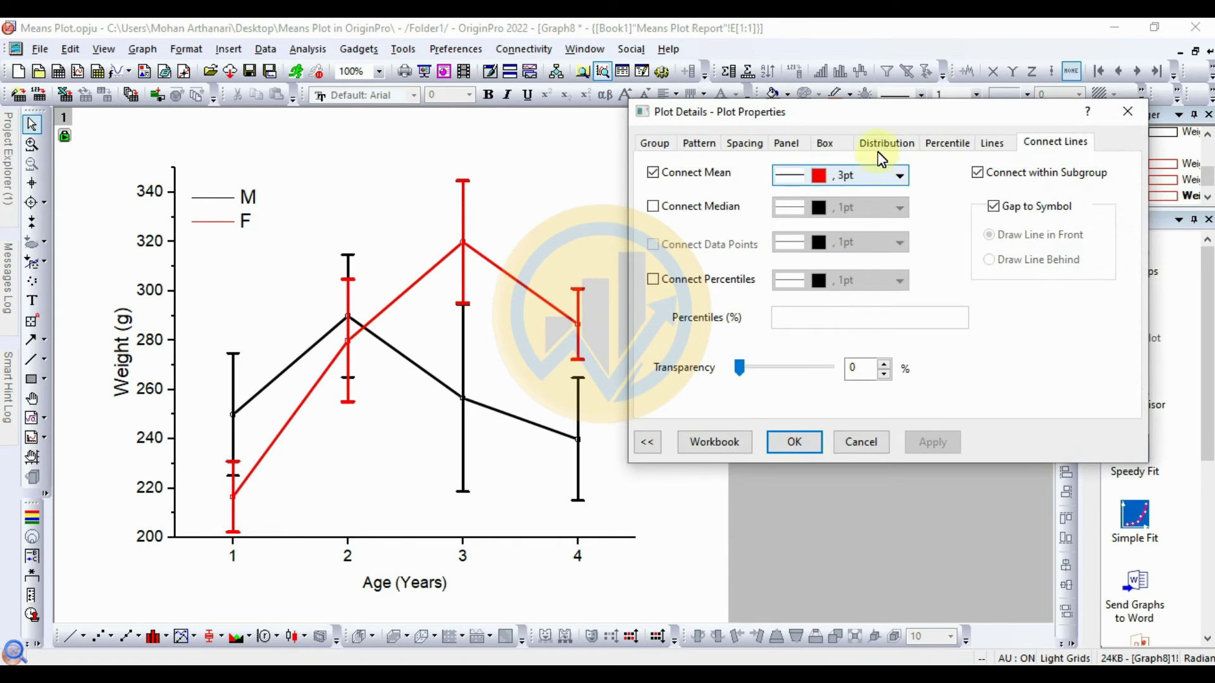
pyautogui.click(984, 149)
pyautogui.click(851, 247)
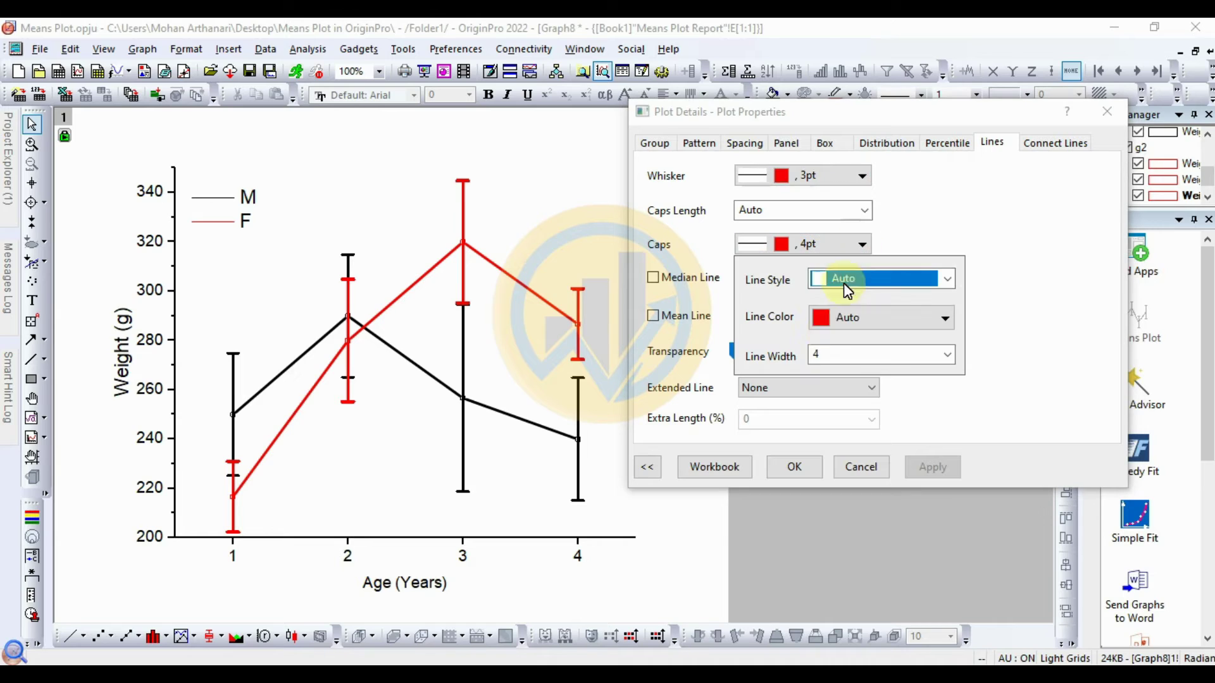
pyautogui.click(947, 354)
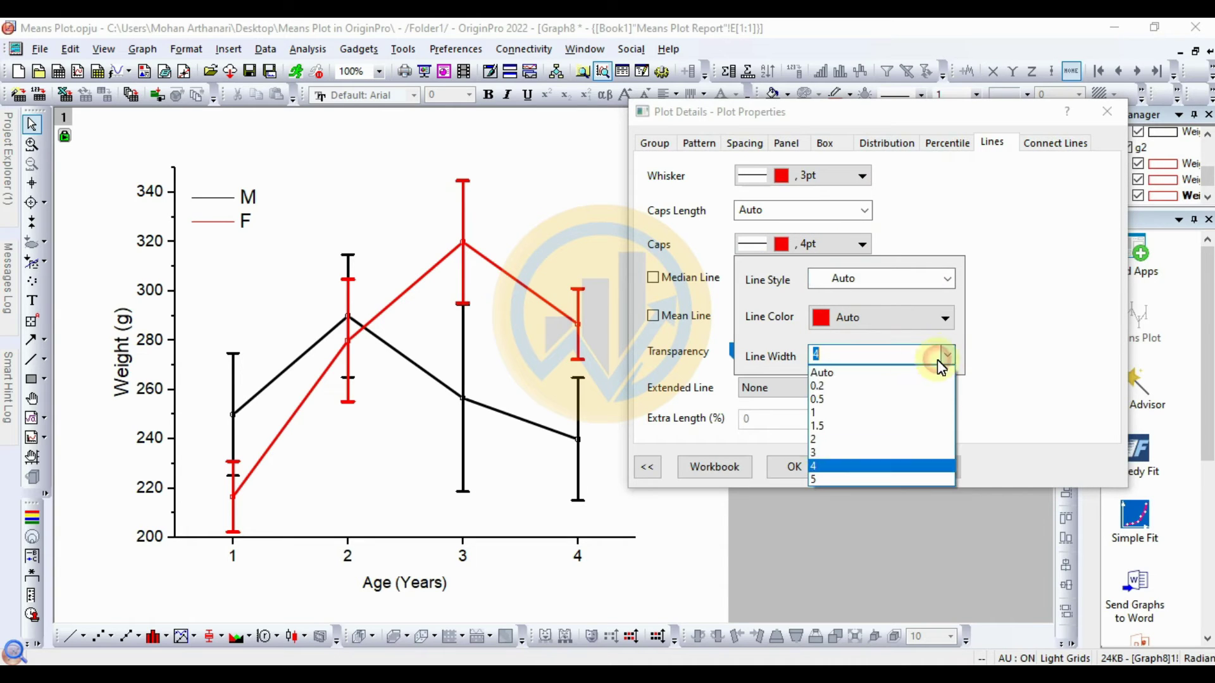
pyautogui.click(833, 450)
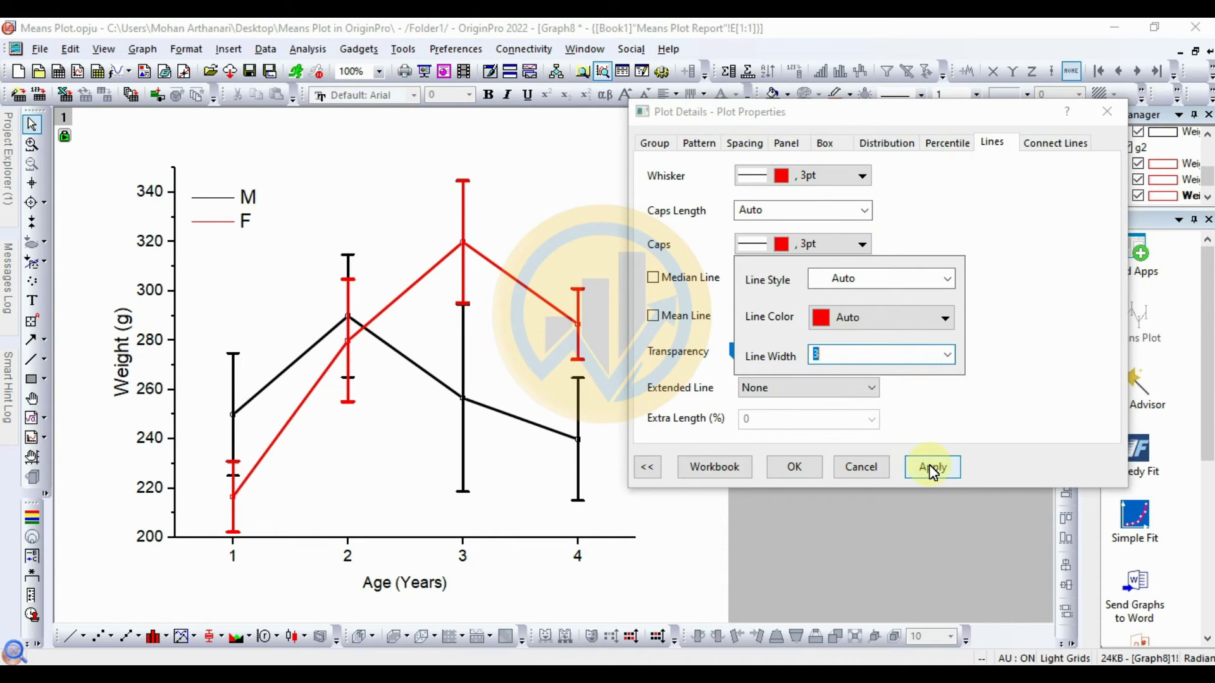
pyautogui.click(932, 468)
pyautogui.click(795, 468)
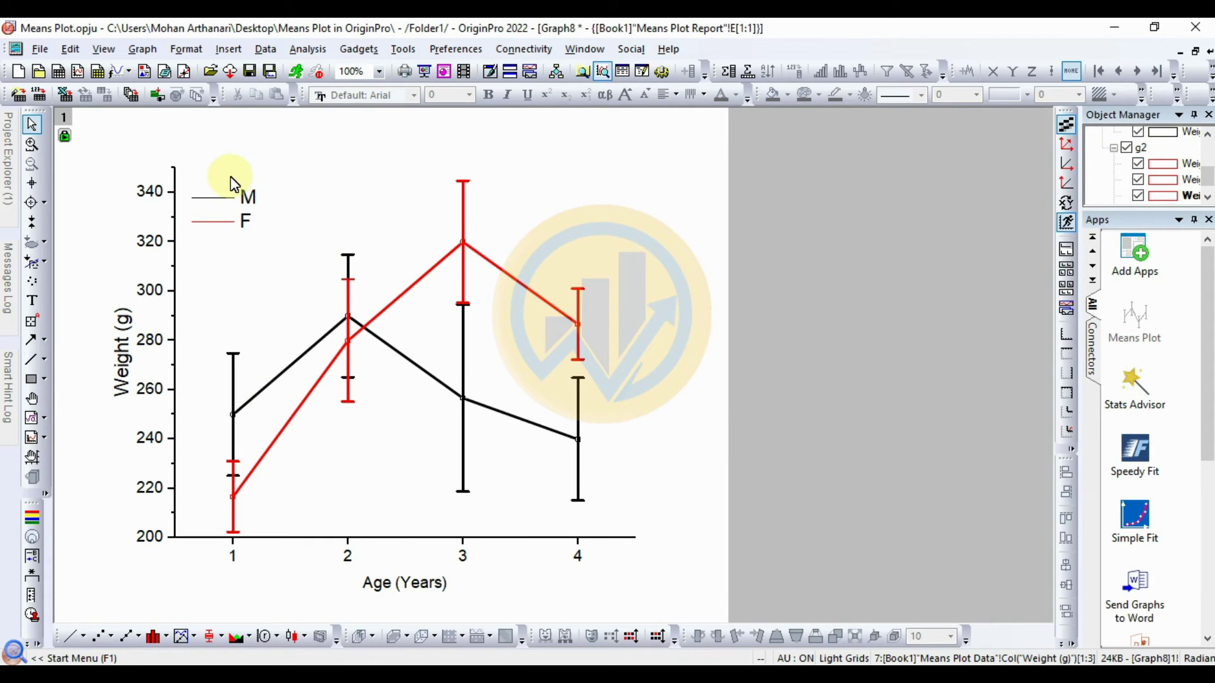
# Step: Add a top-X right-Y axis layer to the graph and delete the right axis's title and tick labels
pyautogui.click(190, 169)
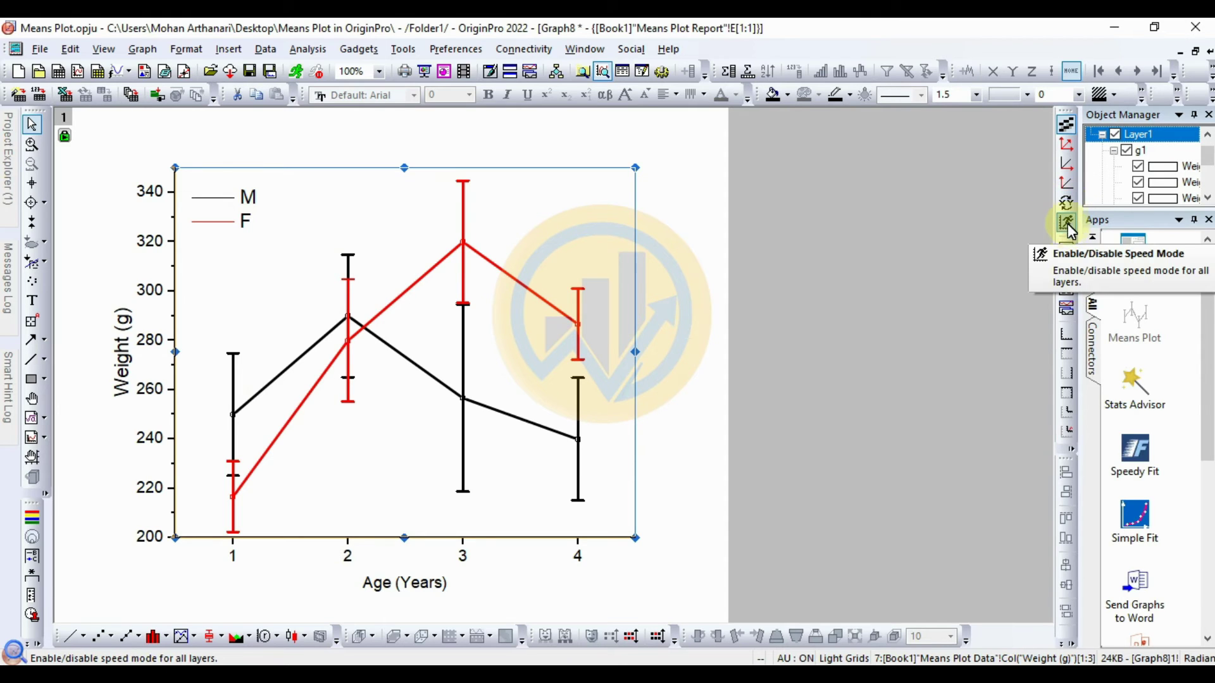
pyautogui.click(1067, 391)
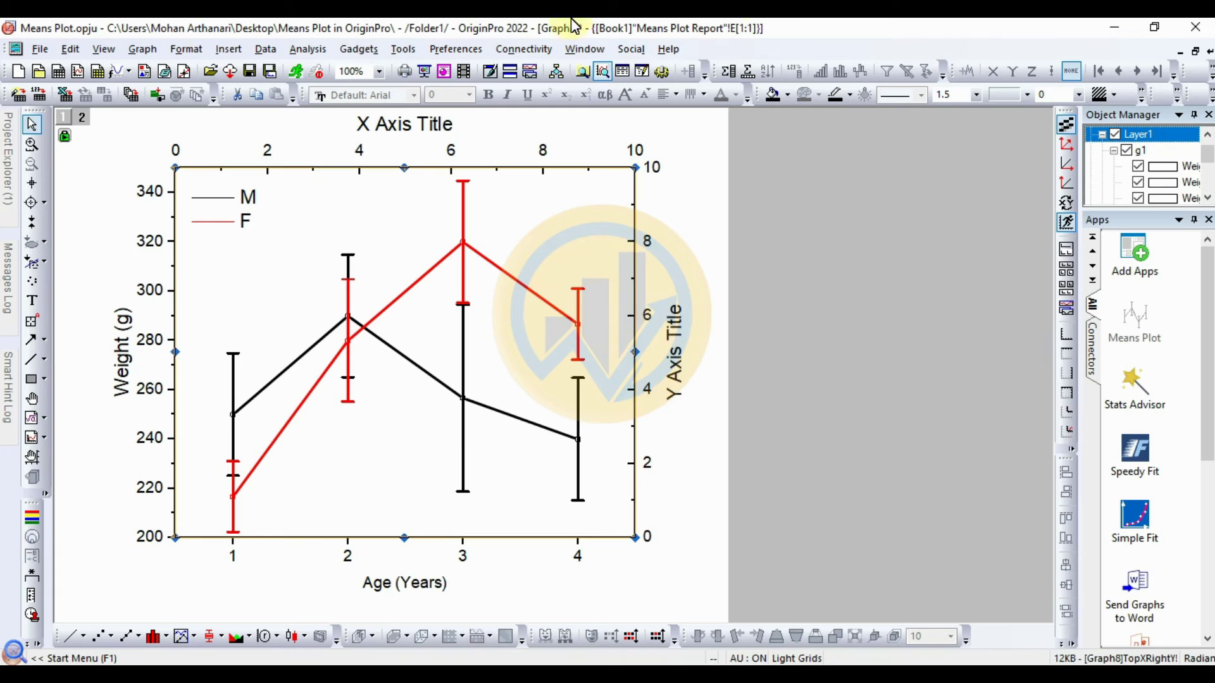
pyautogui.click(678, 388)
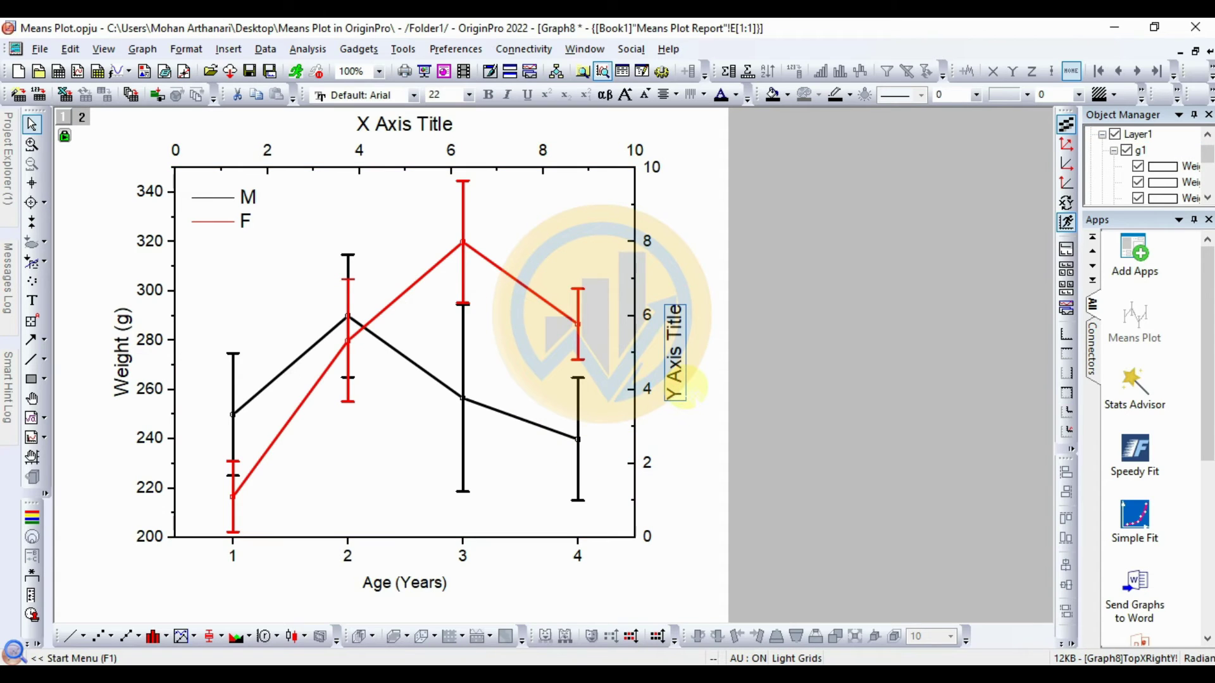
pyautogui.press('Delete')
pyautogui.click(645, 317)
pyautogui.press('Delete')
# Step: Delete the top axis's title and tick labels
pyautogui.click(447, 124)
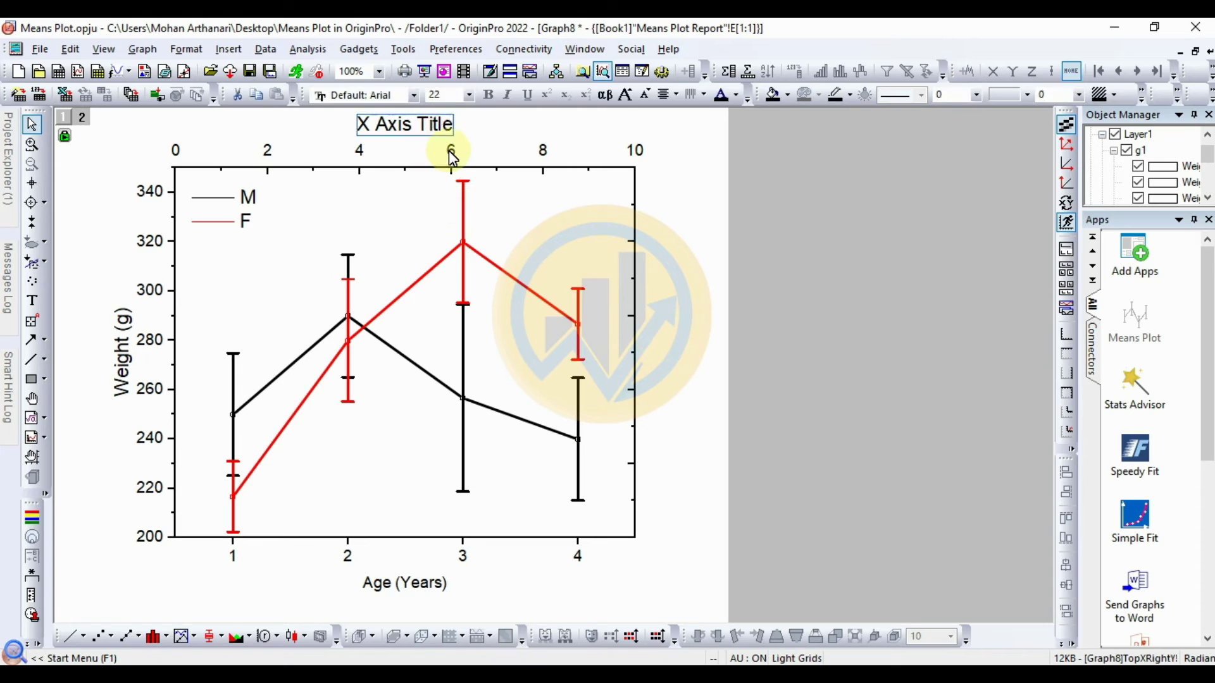
pyautogui.press('Delete')
pyautogui.click(449, 151)
pyautogui.press('Delete')
# Step: Open the settings of the layer 2 top axis and set its major and minor tick styles to None
pyautogui.click(463, 182)
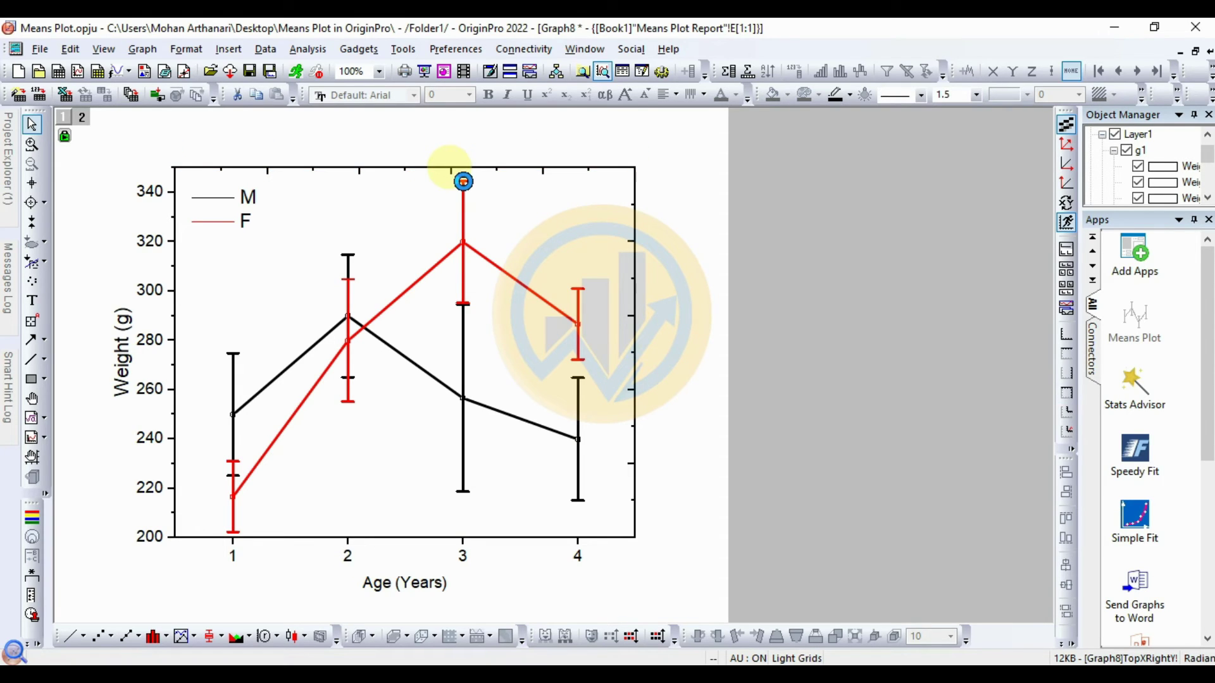
pyautogui.doubleClick(450, 171)
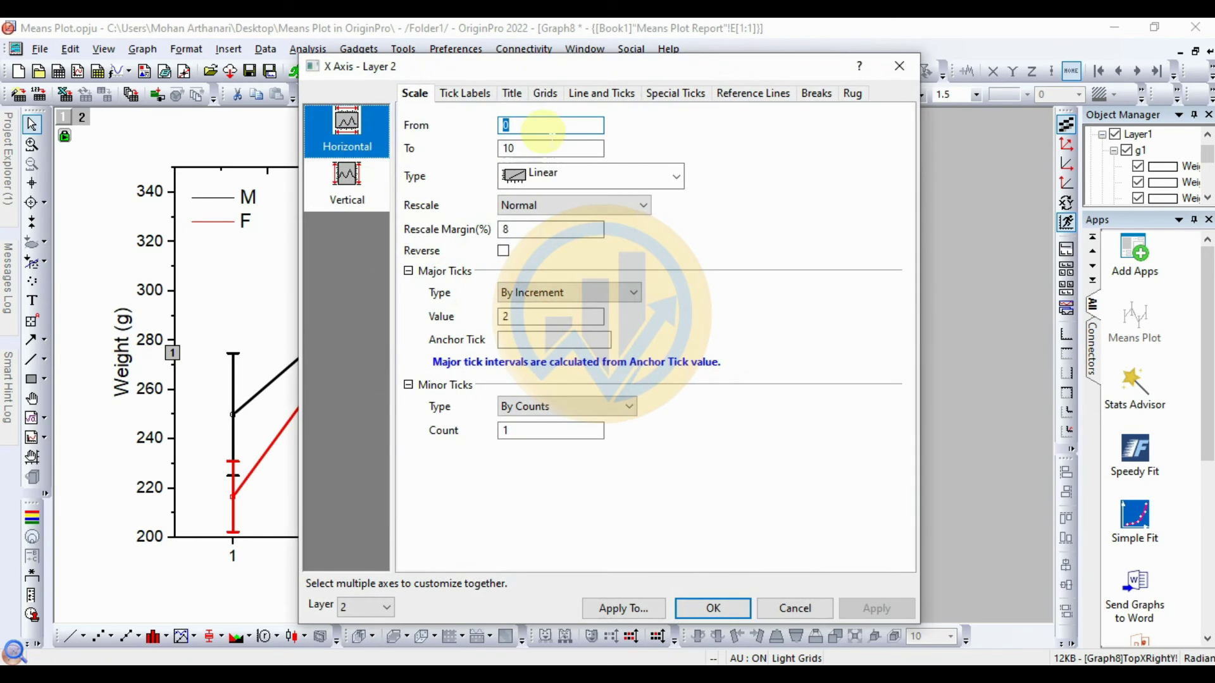
pyautogui.moveTo(546, 66); pyautogui.dragTo(701, 69)
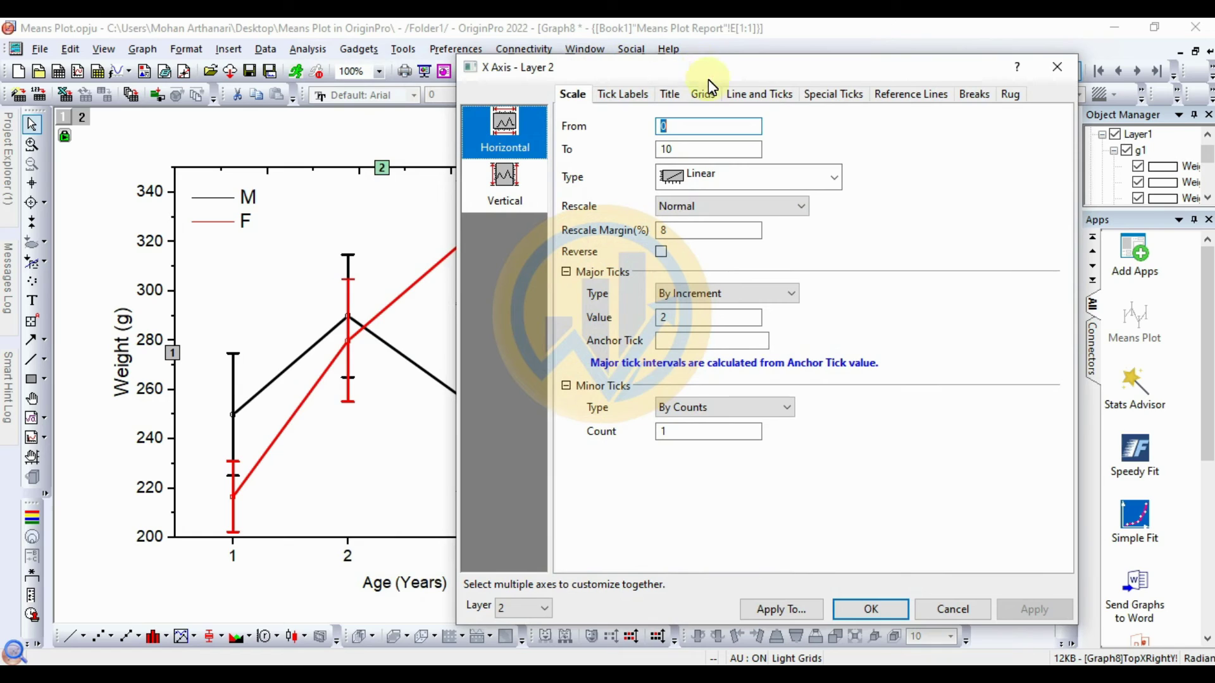
pyautogui.click(829, 96)
pyautogui.click(778, 100)
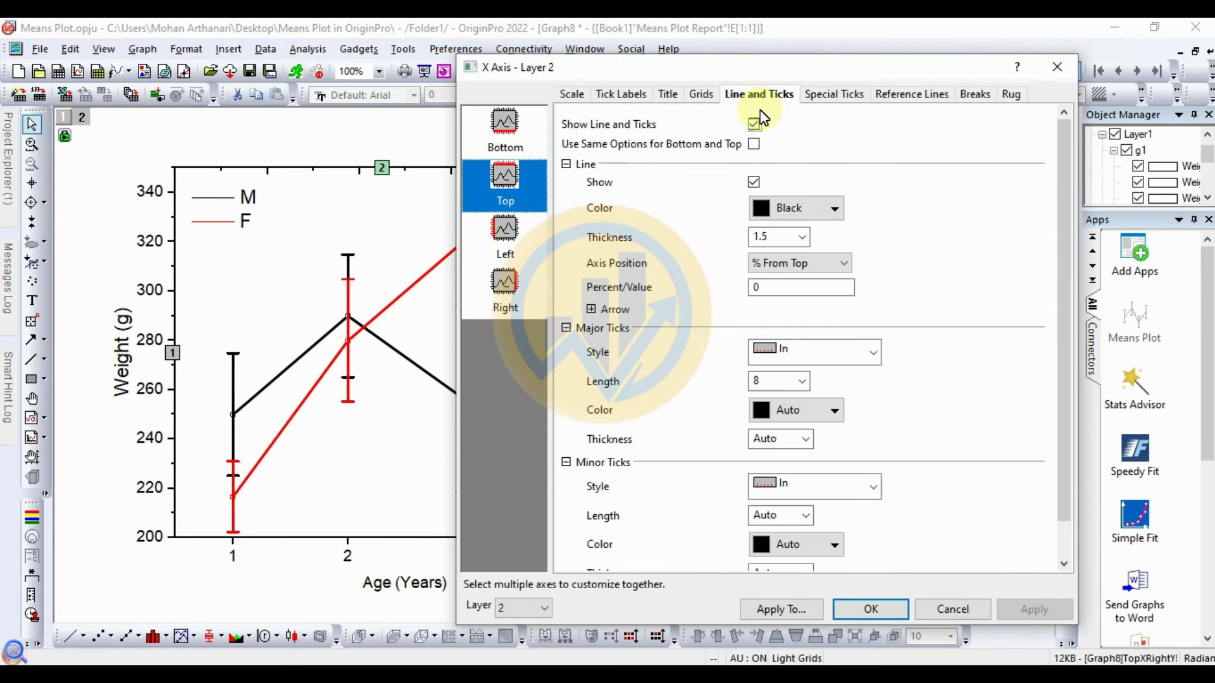
pyautogui.click(879, 352)
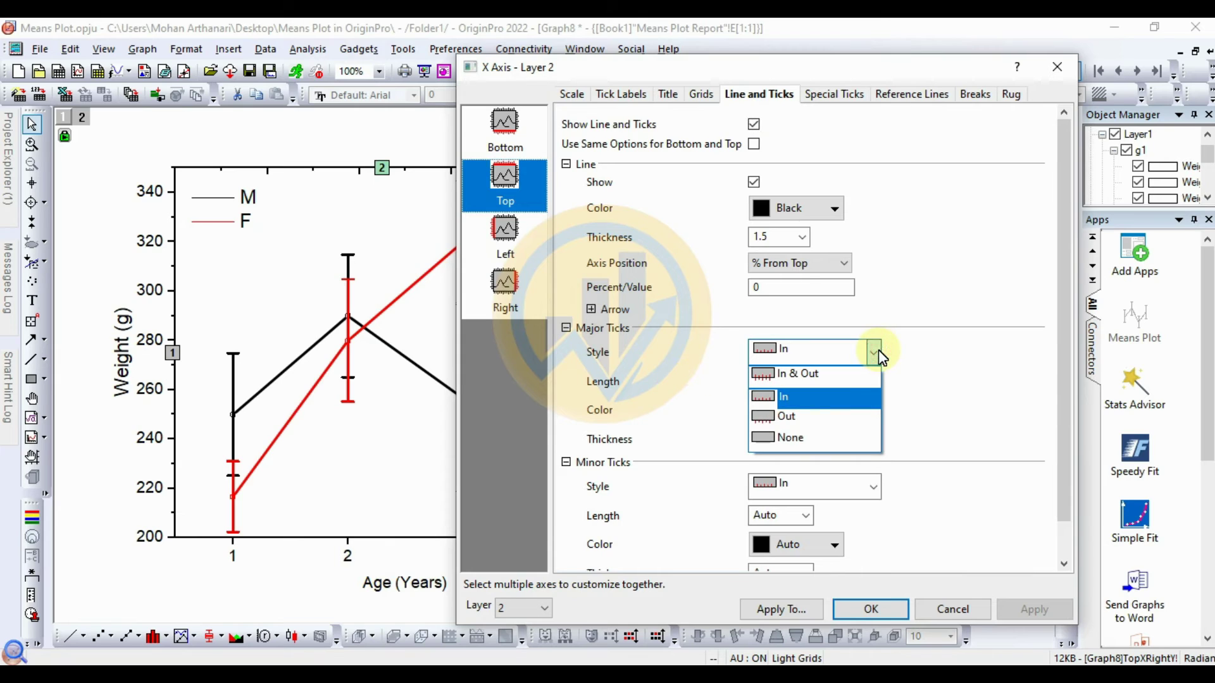
pyautogui.click(802, 433)
pyautogui.click(870, 491)
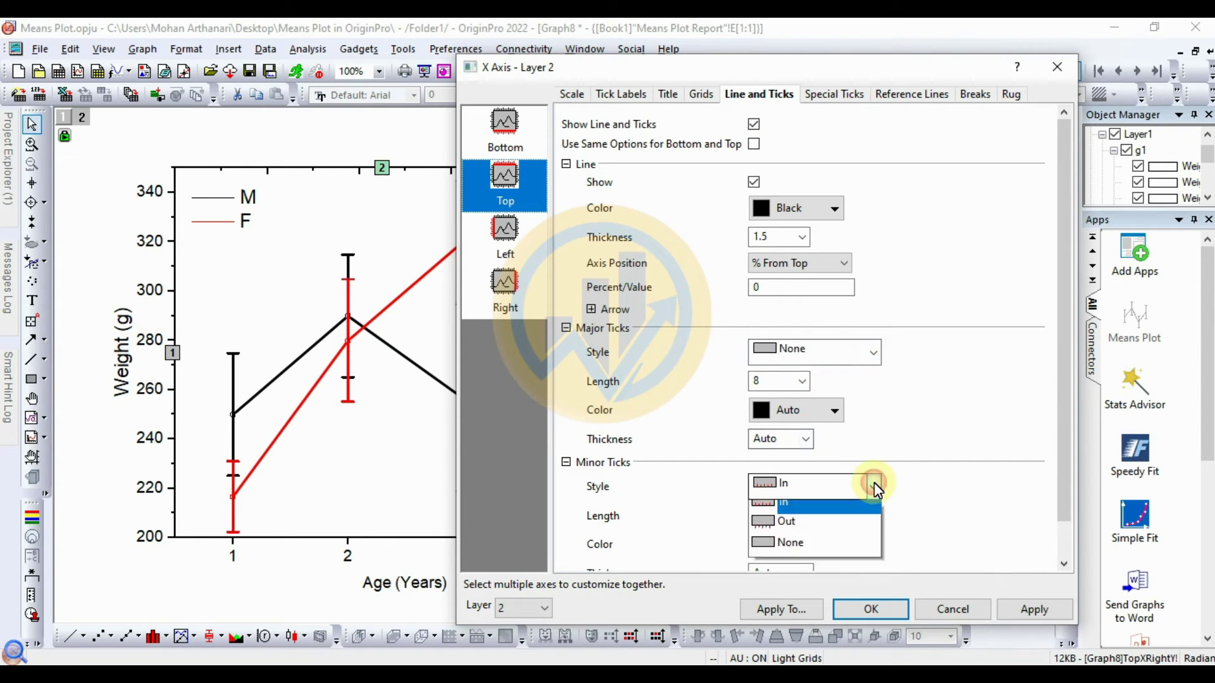
pyautogui.click(788, 572)
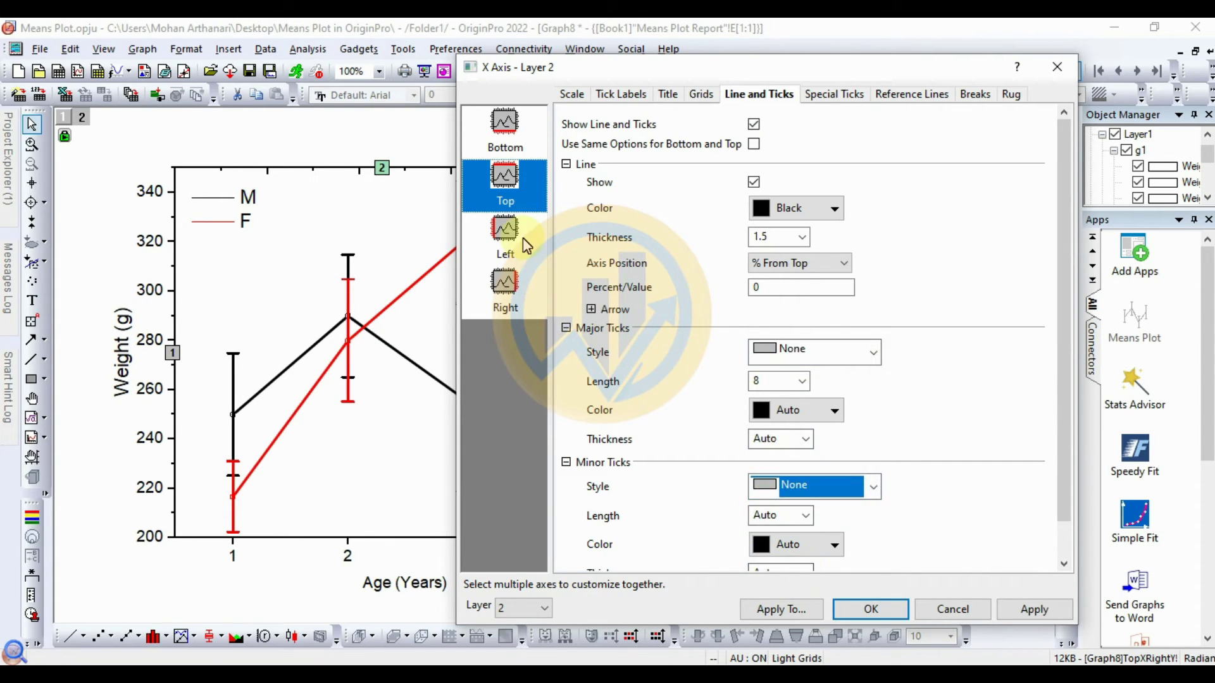
# Step: Set the right axis's major and minor tick styles to None, then apply and accept the axis settings
pyautogui.click(509, 298)
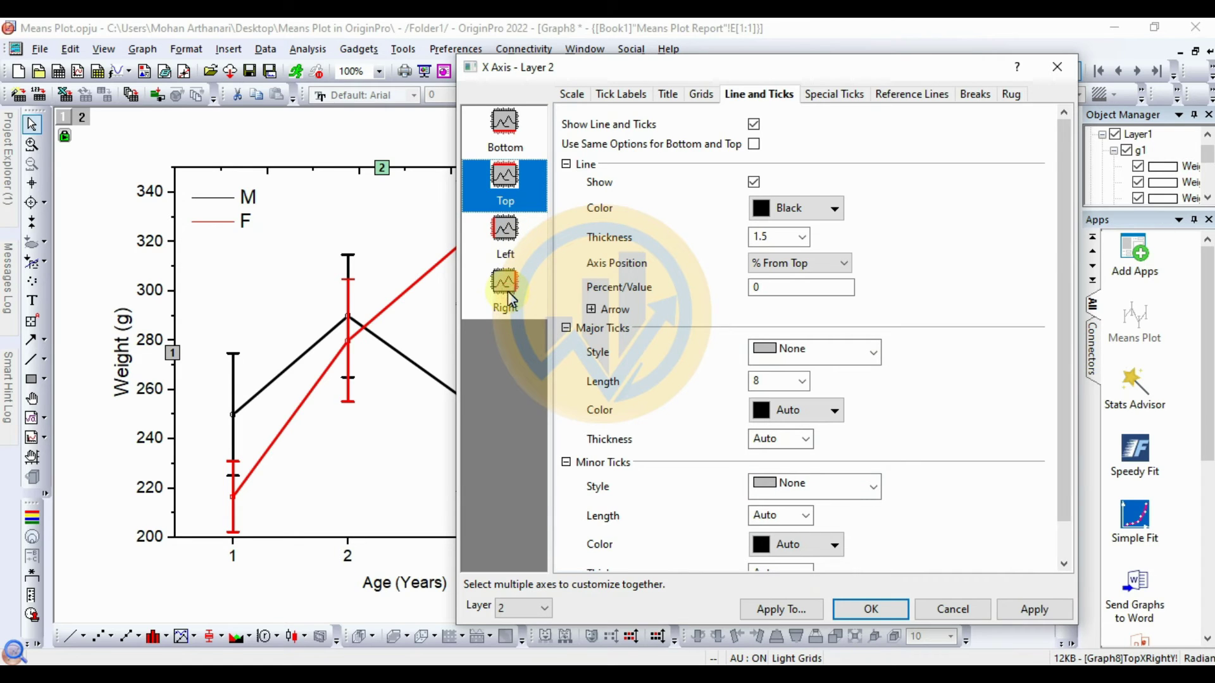
pyautogui.click(864, 352)
pyautogui.click(862, 438)
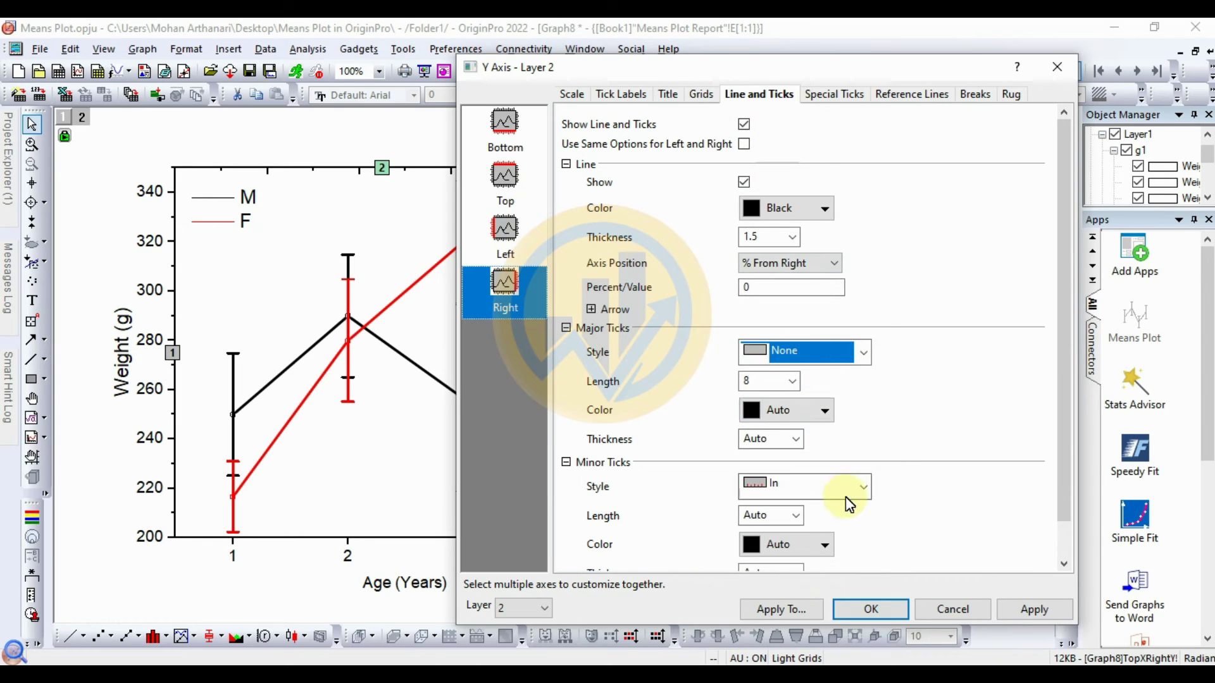
pyautogui.click(864, 487)
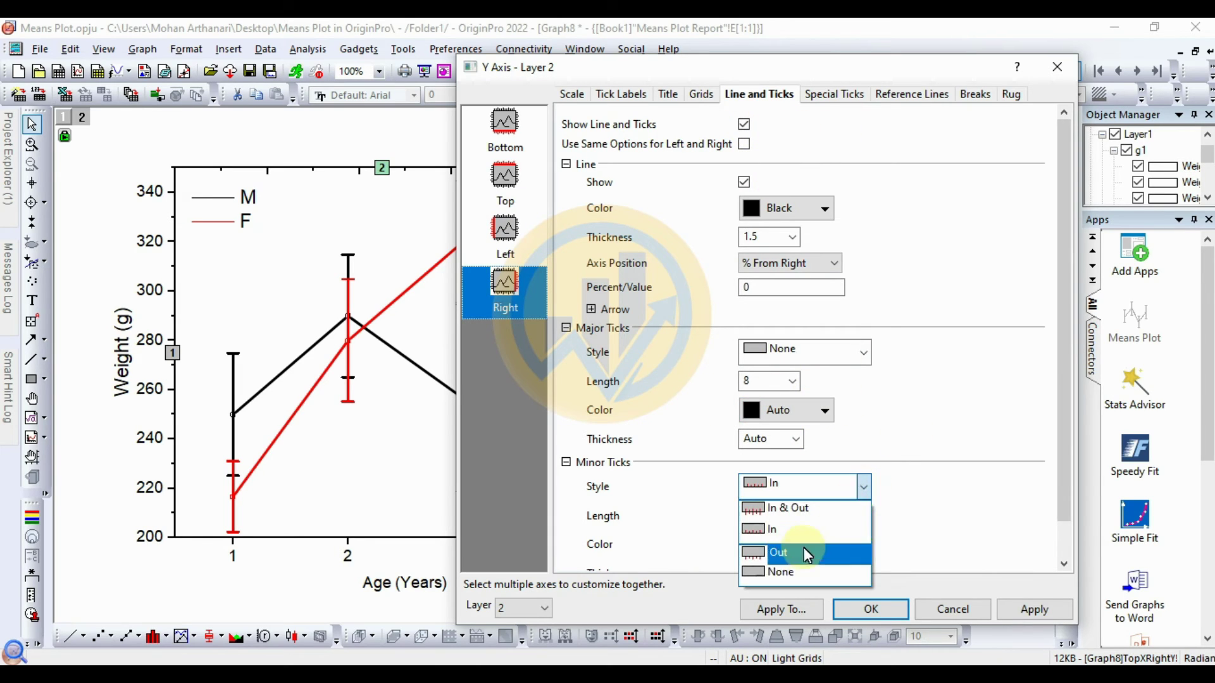
pyautogui.click(778, 572)
pyautogui.click(1019, 611)
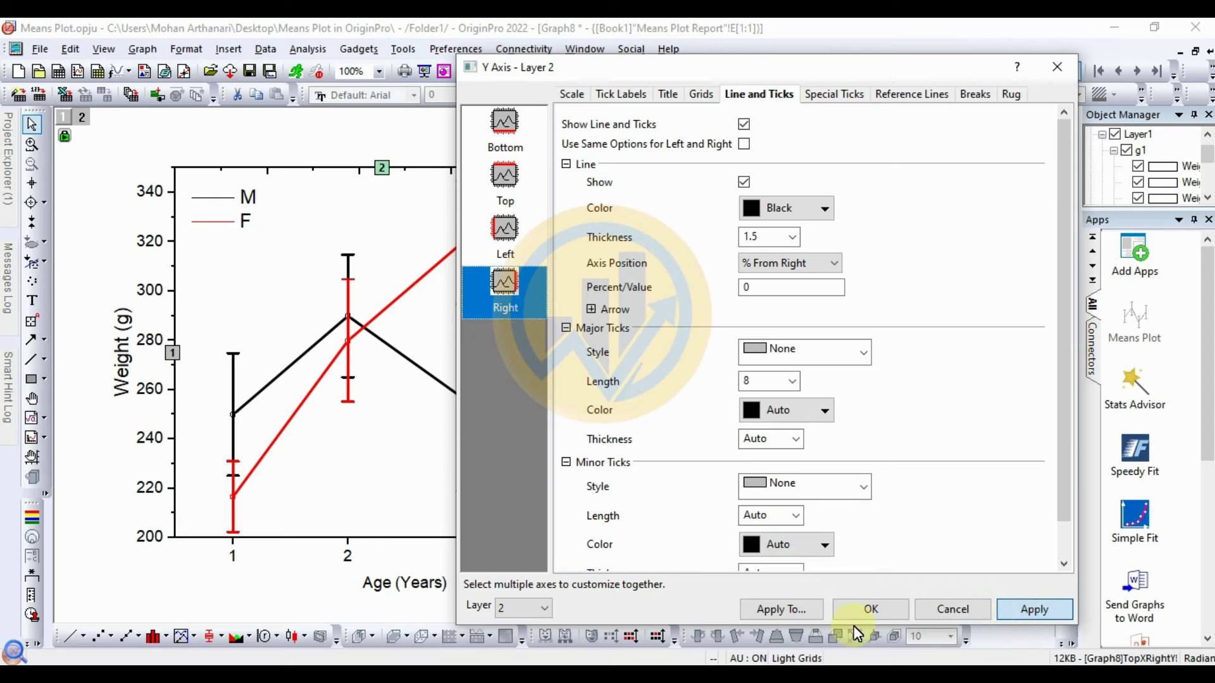
pyautogui.click(878, 608)
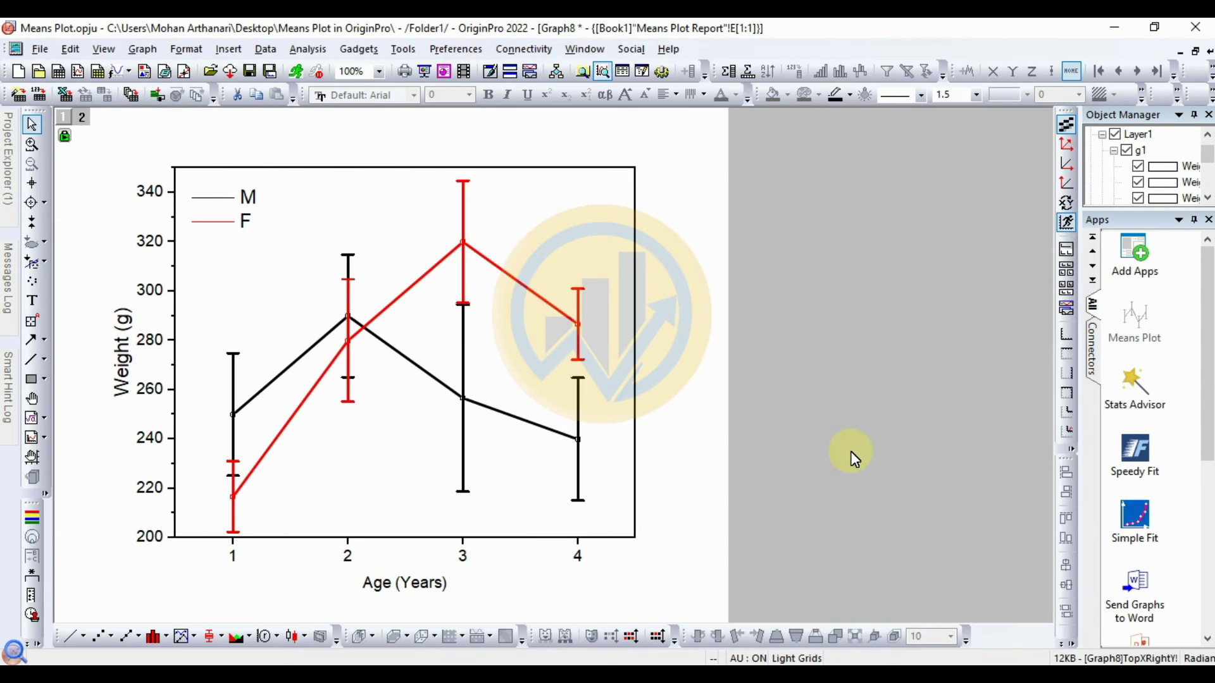
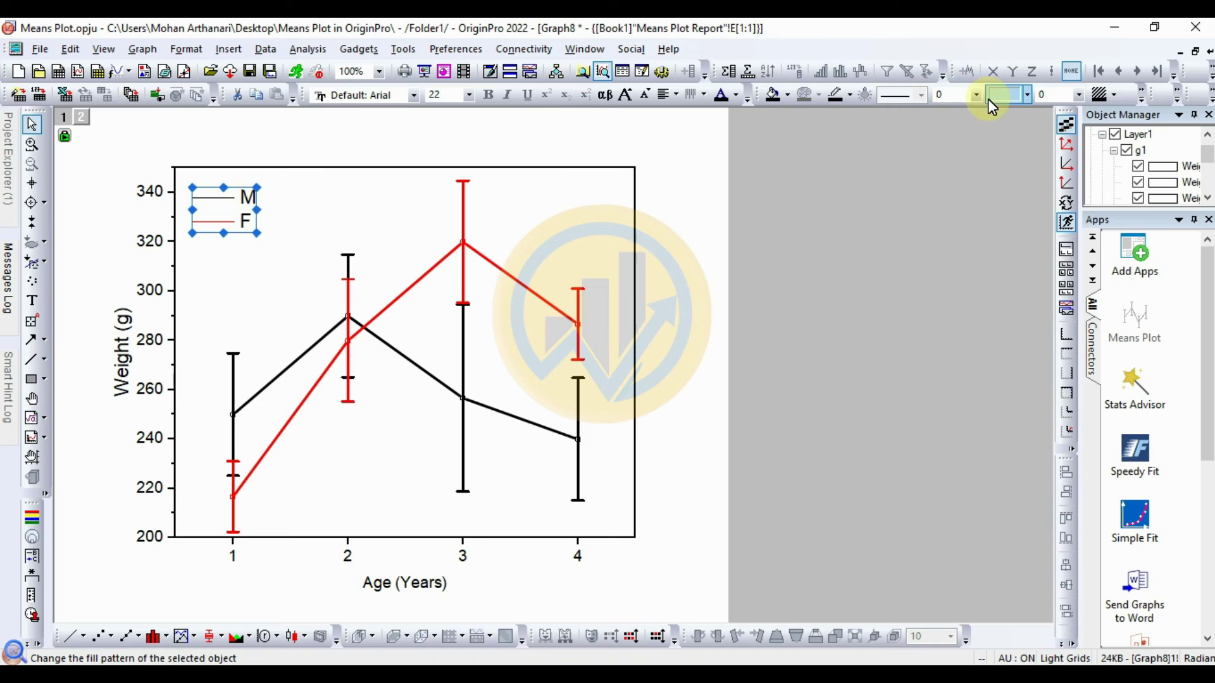
# Step: Set the line width of the selected M/F legend to 3
pyautogui.click(977, 95)
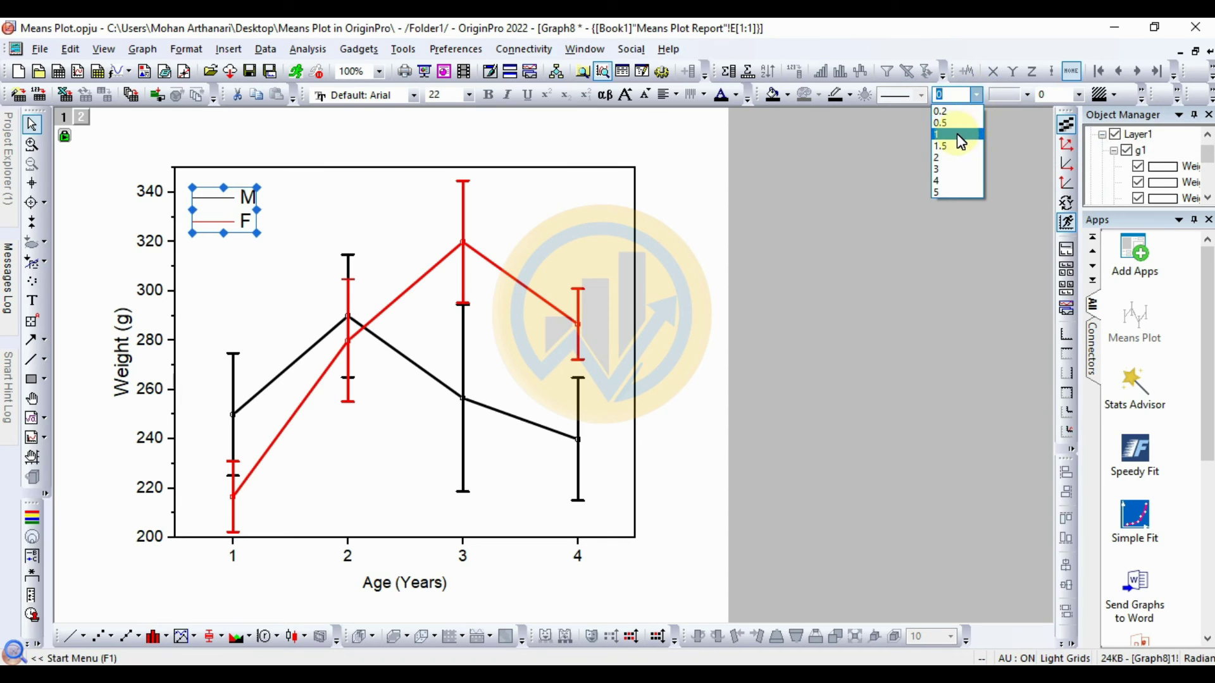
pyautogui.click(956, 134)
pyautogui.click(976, 96)
pyautogui.click(944, 165)
pyautogui.click(902, 215)
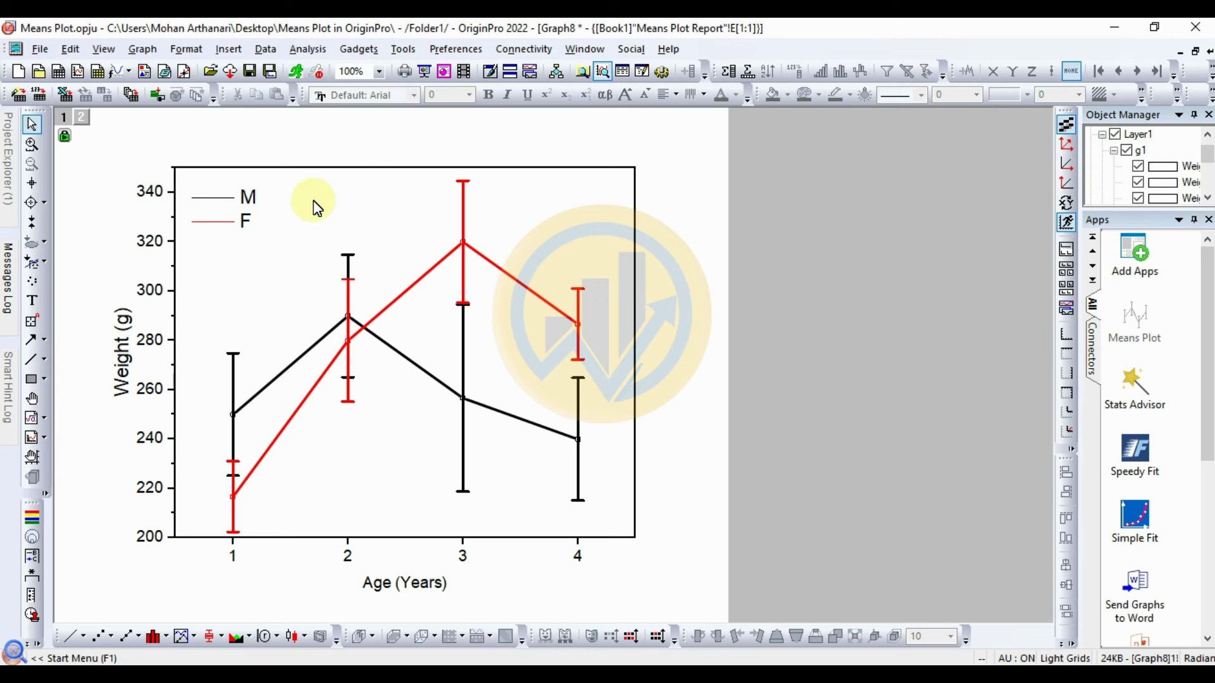
# Step: Select the legend and both axis titles together and set their font to Times New Roman
pyautogui.click(247, 196)
pyautogui.click(142, 163)
pyautogui.moveTo(92, 145); pyautogui.dragTo(669, 601)
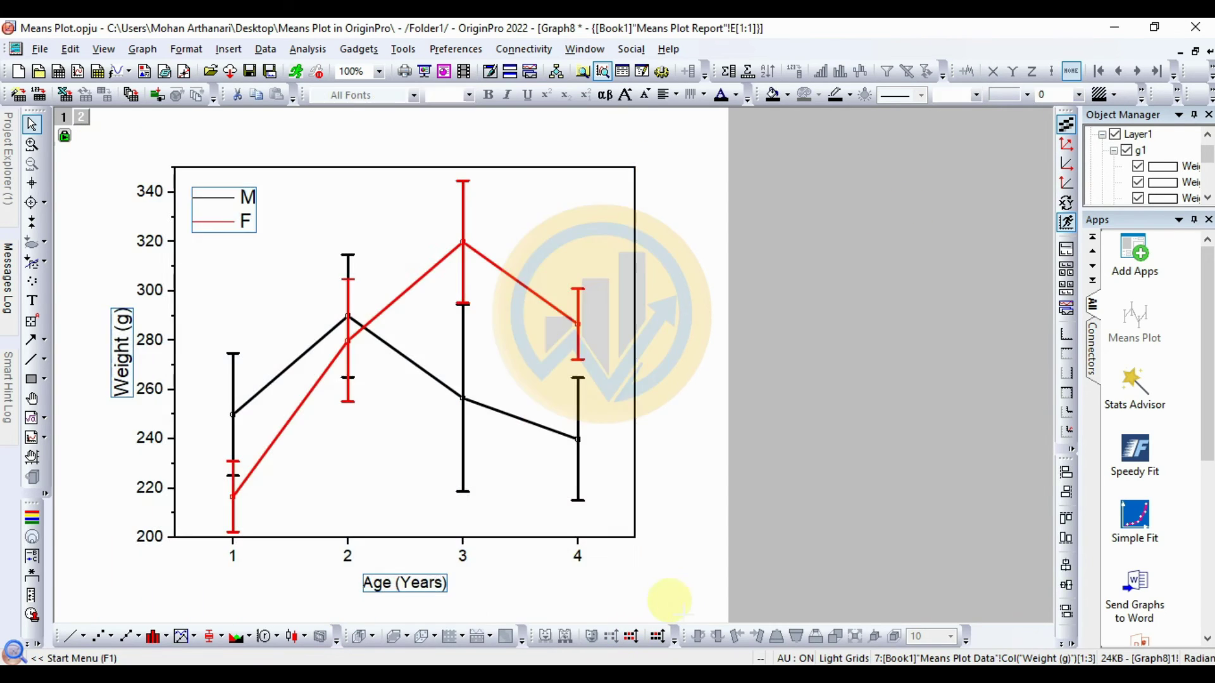
pyautogui.click(414, 95)
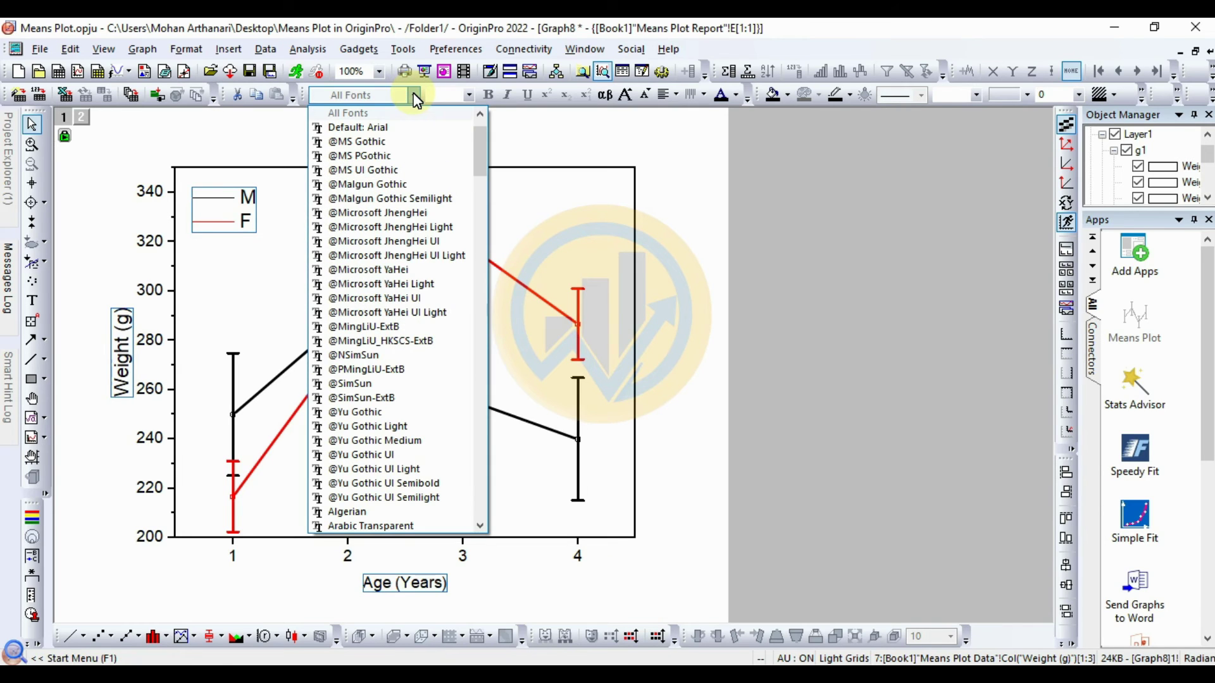
pyautogui.write('Times New Roman')
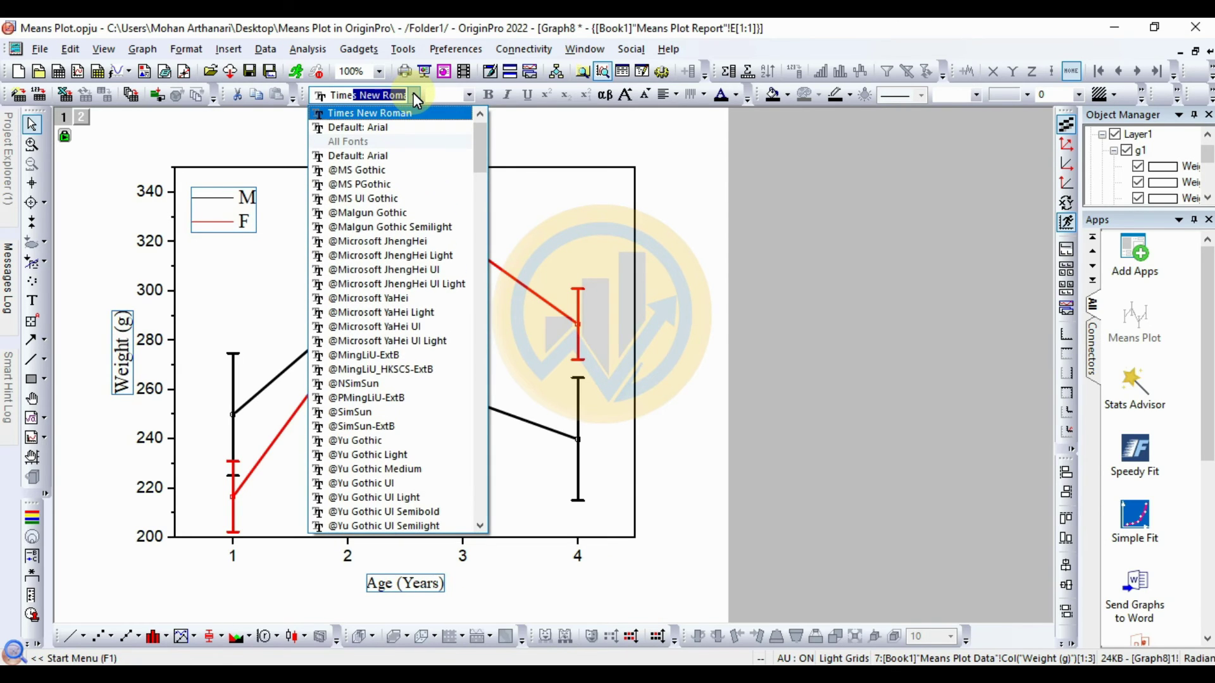
pyautogui.press('Return')
# Step: Set the font size of the legend and both axis titles to 18 and deselect them
pyautogui.click(468, 95)
pyautogui.click(436, 169)
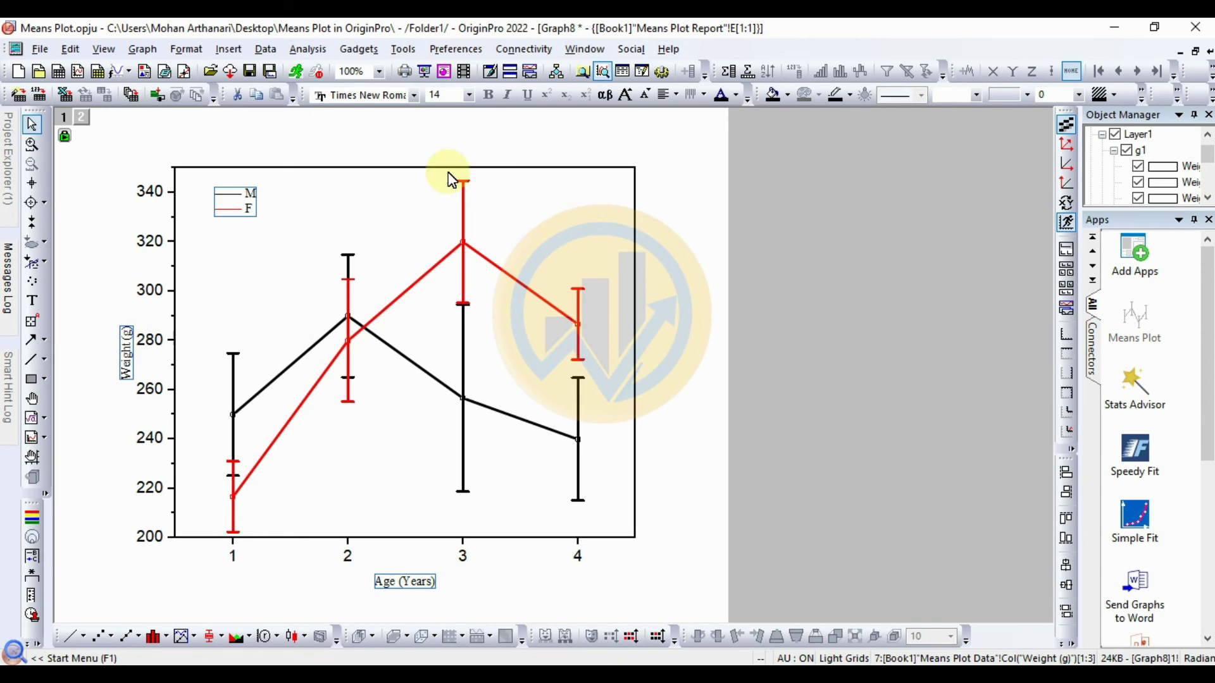
pyautogui.click(467, 95)
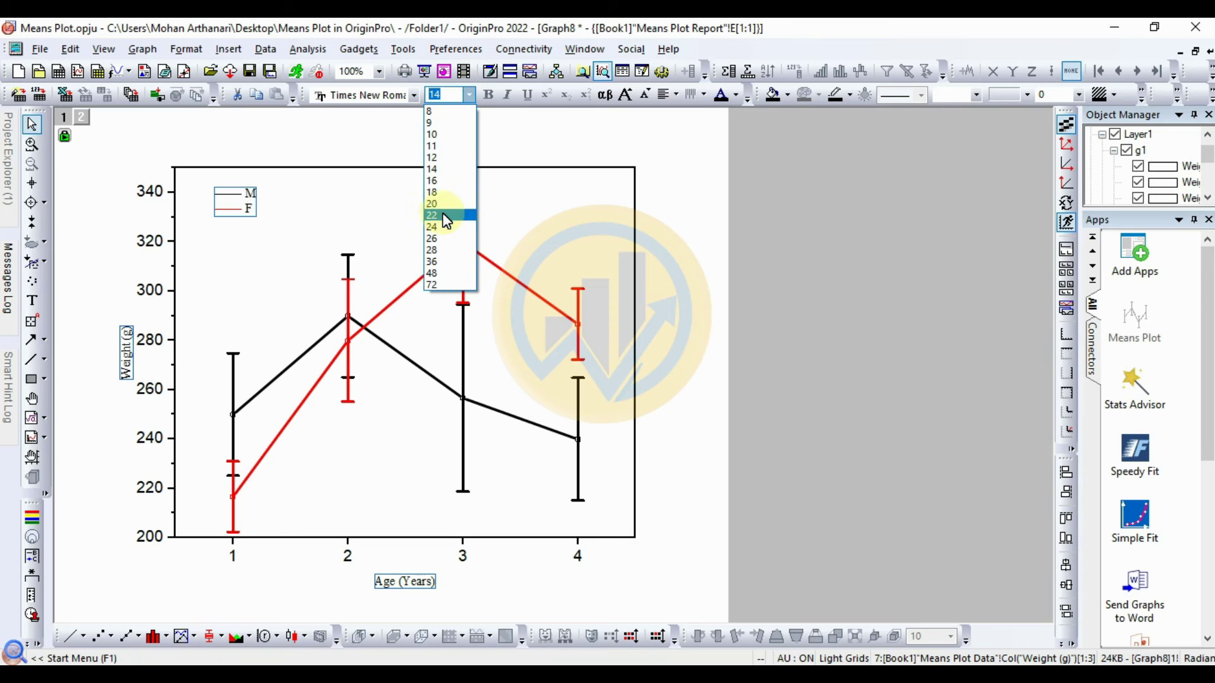
pyautogui.click(446, 194)
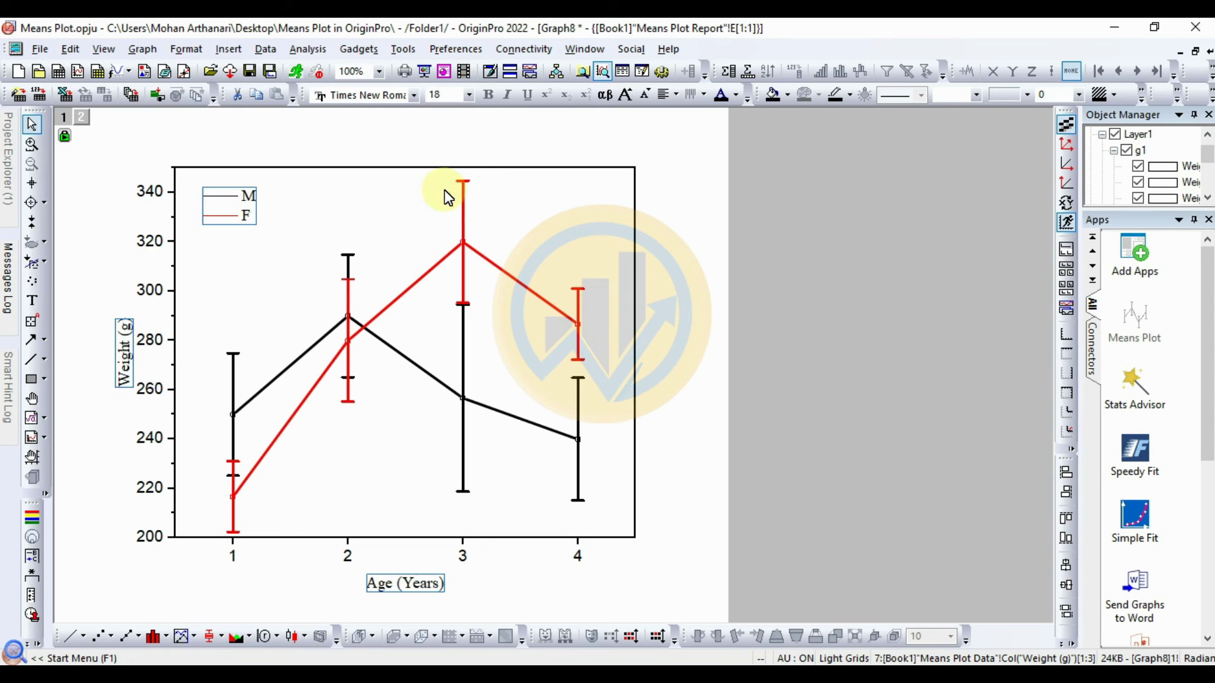
pyautogui.click(629, 572)
# Step: Make the whole "Weight (g)" axis title bold
pyautogui.click(124, 353)
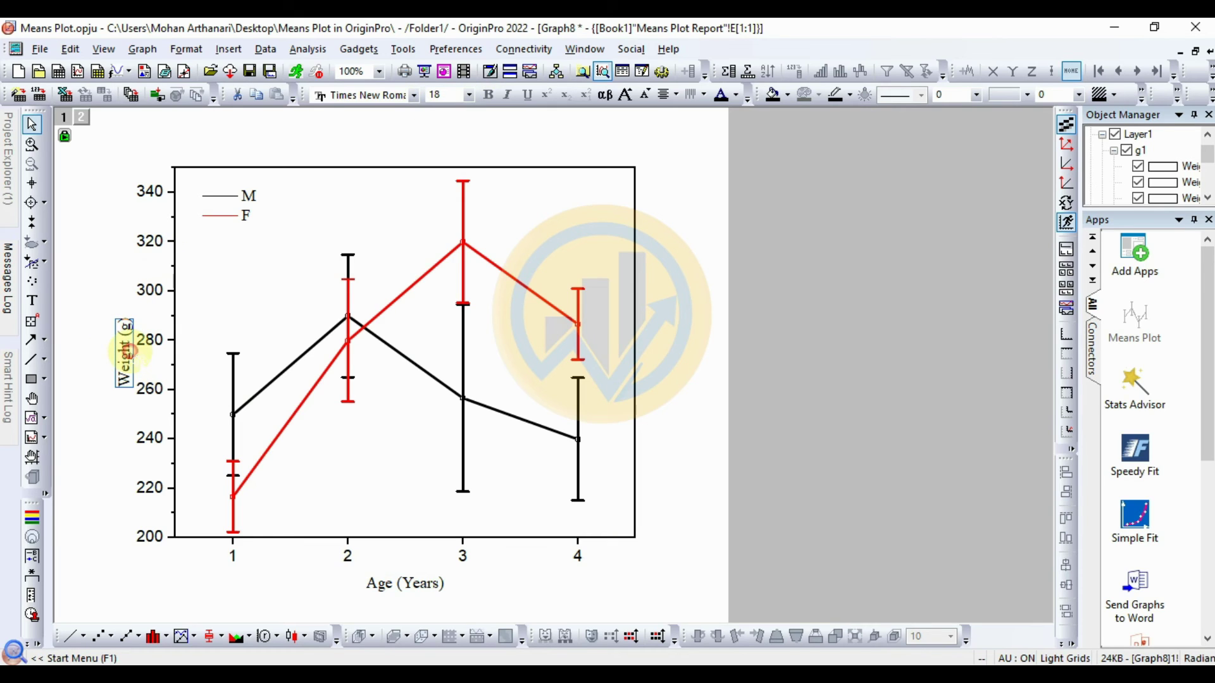
pyautogui.doubleClick(124, 348)
pyautogui.moveTo(149, 349); pyautogui.dragTo(104, 351)
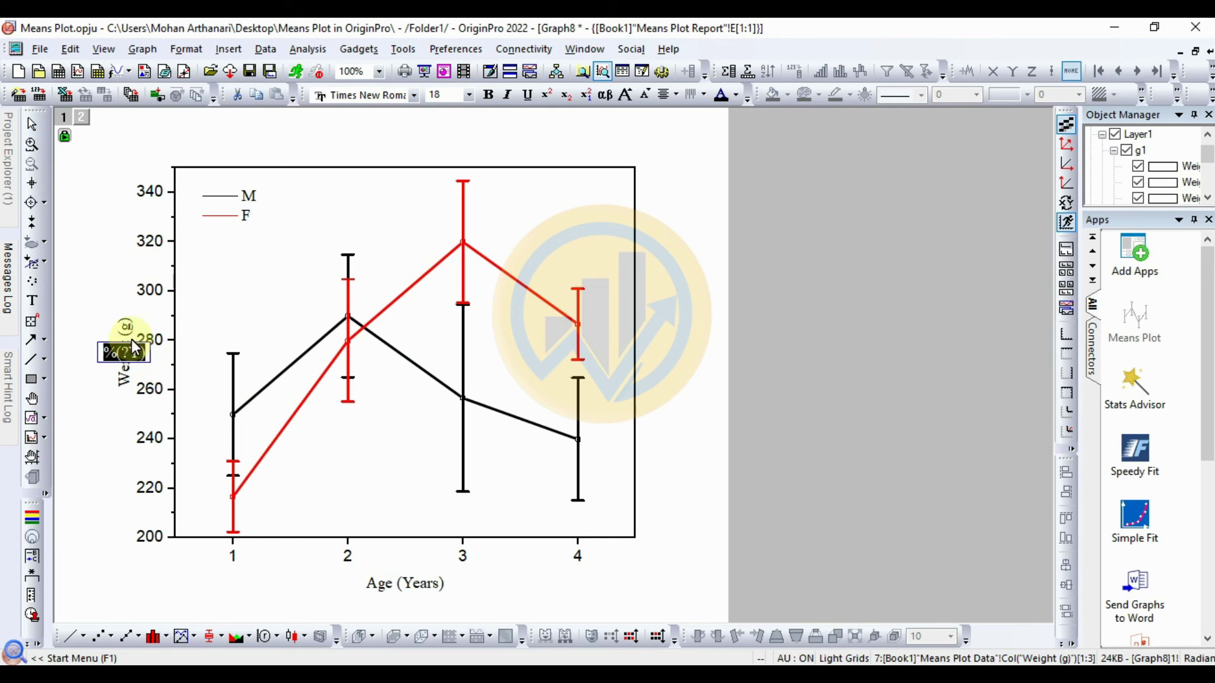
pyautogui.click(488, 96)
# Step: Make the "M" entry in the plot legend bold
pyautogui.click(232, 200)
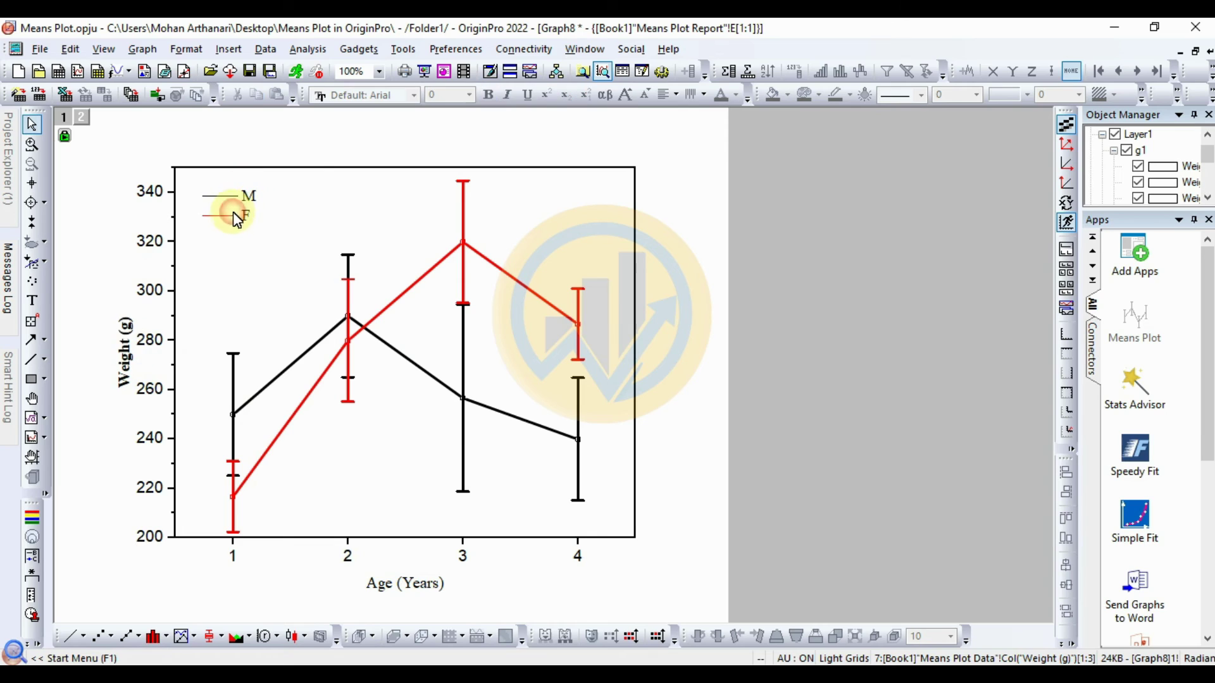
pyautogui.click(245, 211)
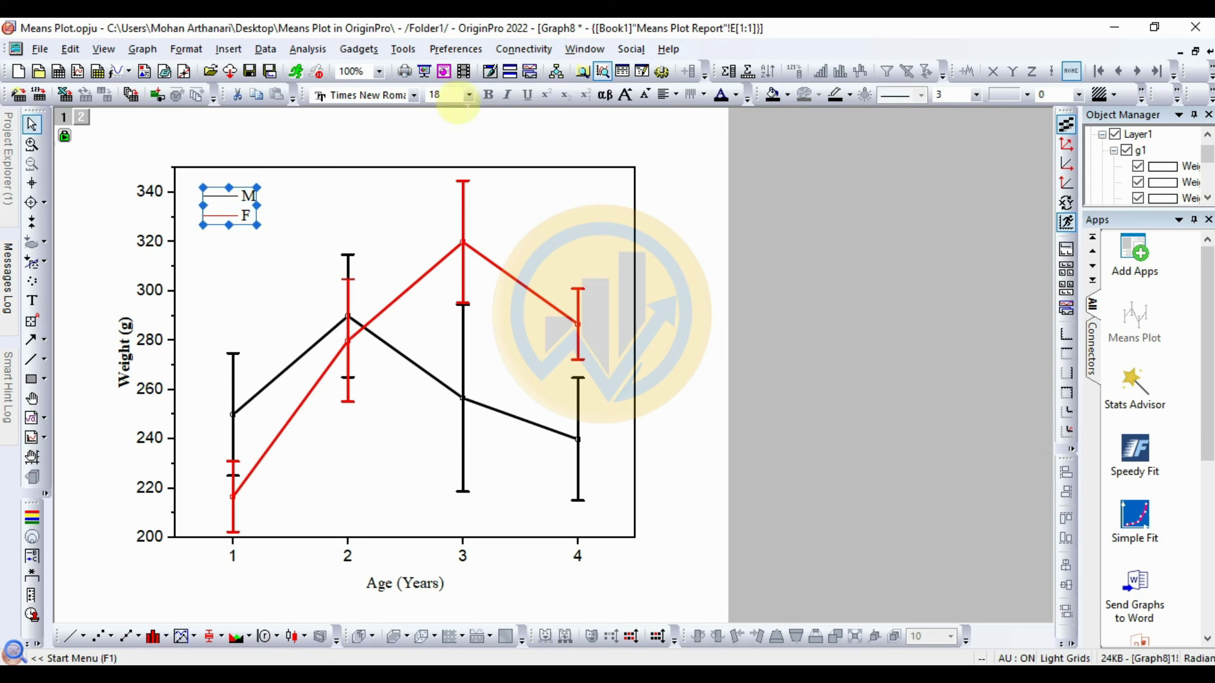
pyautogui.doubleClick(250, 198)
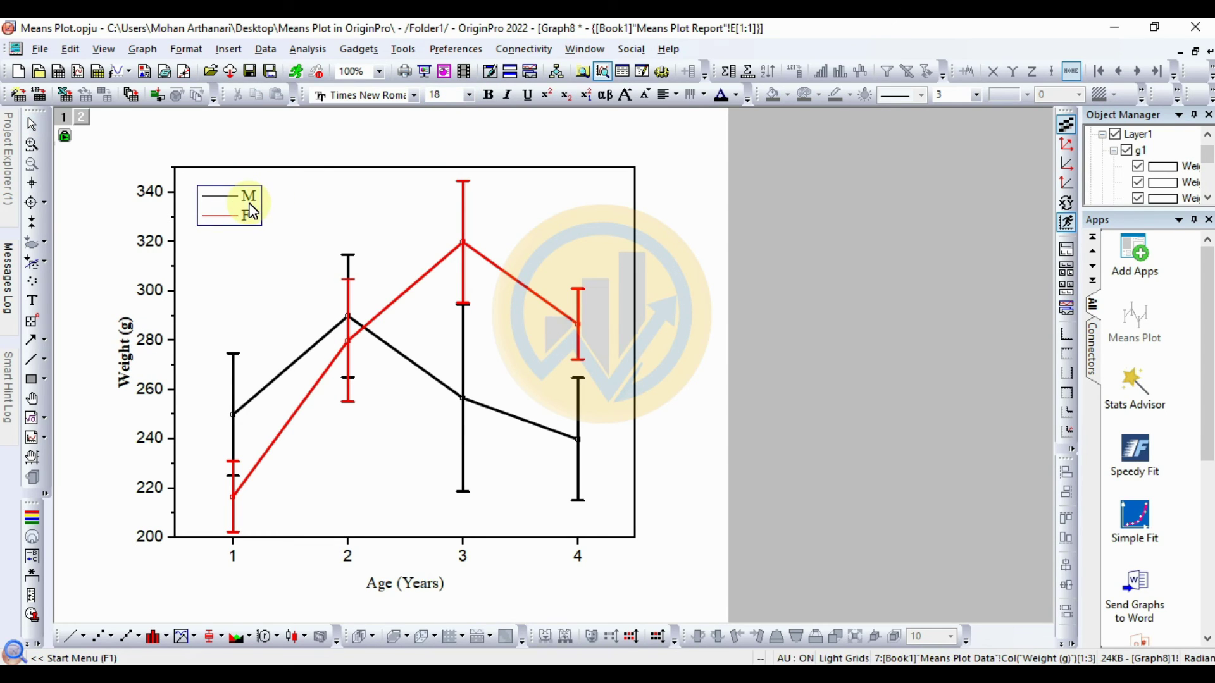
pyautogui.doubleClick(250, 197)
pyautogui.click(489, 95)
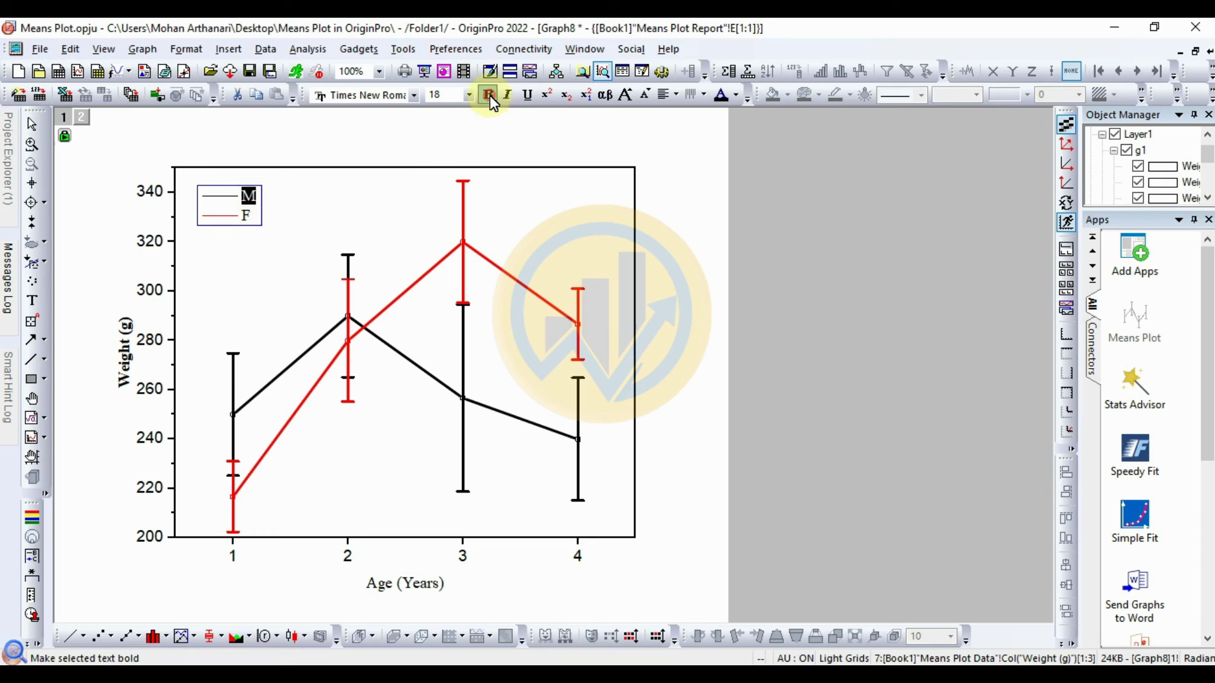
# Step: Try to make the "F" entry in the plot legend bold
pyautogui.click(244, 218)
pyautogui.doubleClick(244, 217)
pyautogui.click(469, 95)
pyautogui.click(488, 98)
# Step: Make the whole "Age (Years)" axis title bold and deselect it
pyautogui.click(406, 582)
pyautogui.click(378, 591)
pyautogui.doubleClick(374, 587)
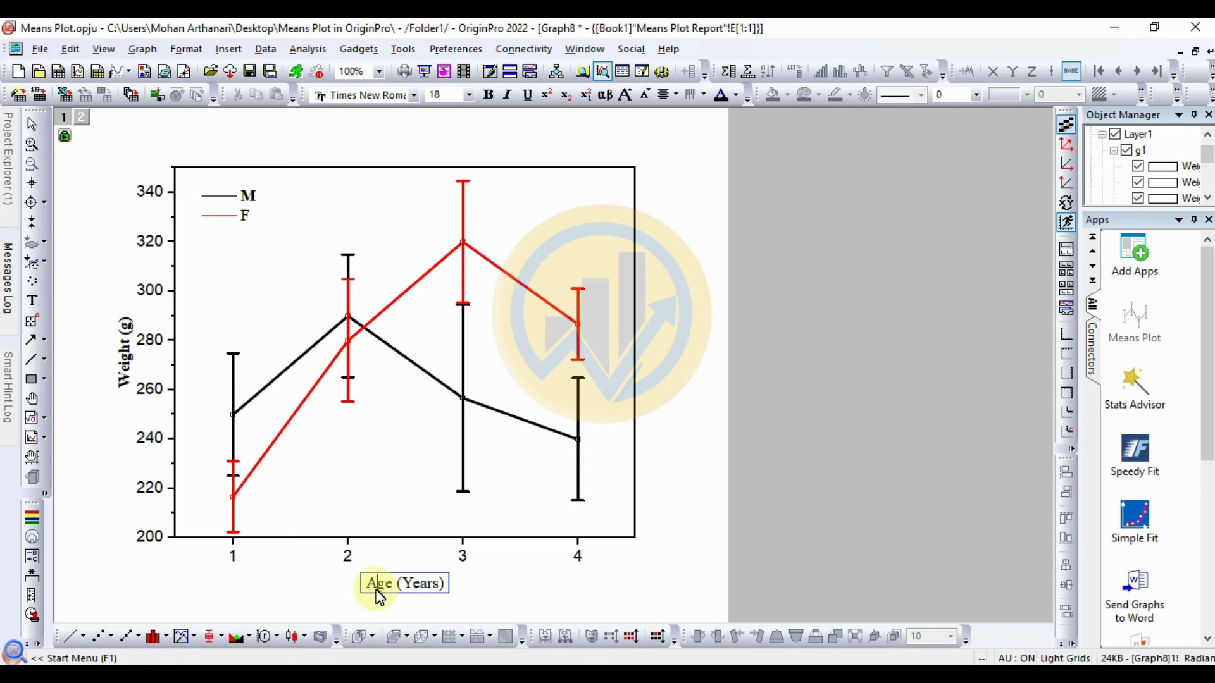
pyautogui.moveTo(369, 585); pyautogui.dragTo(445, 593)
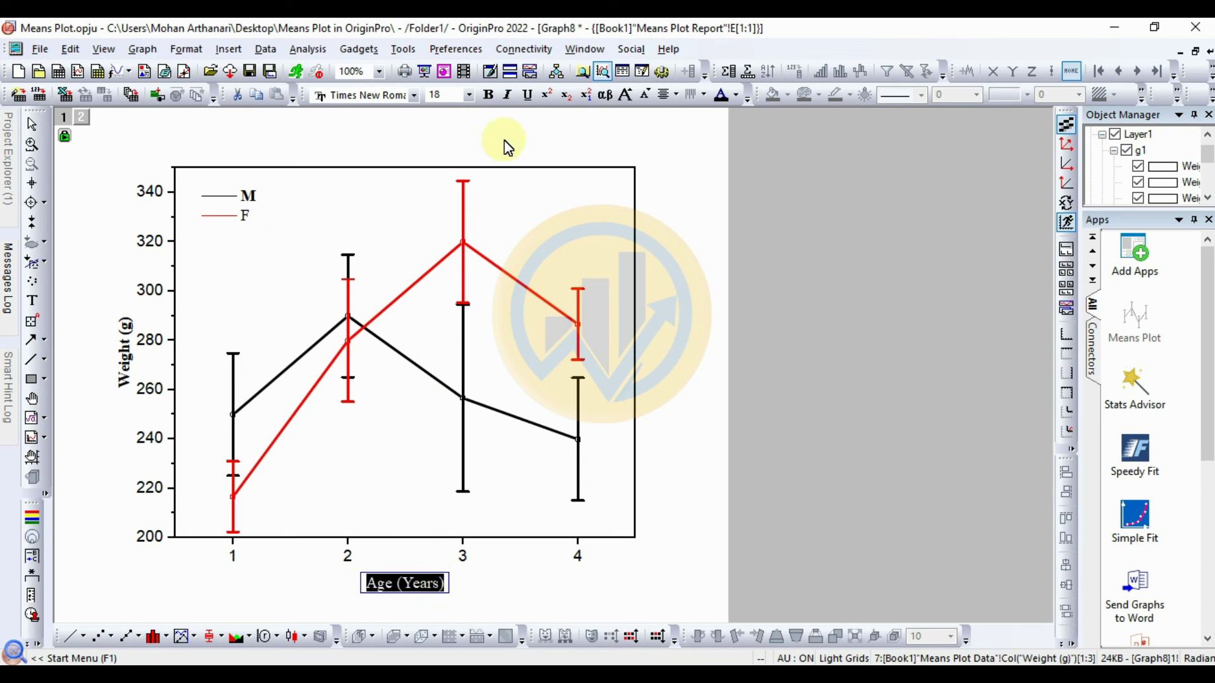
pyautogui.click(488, 96)
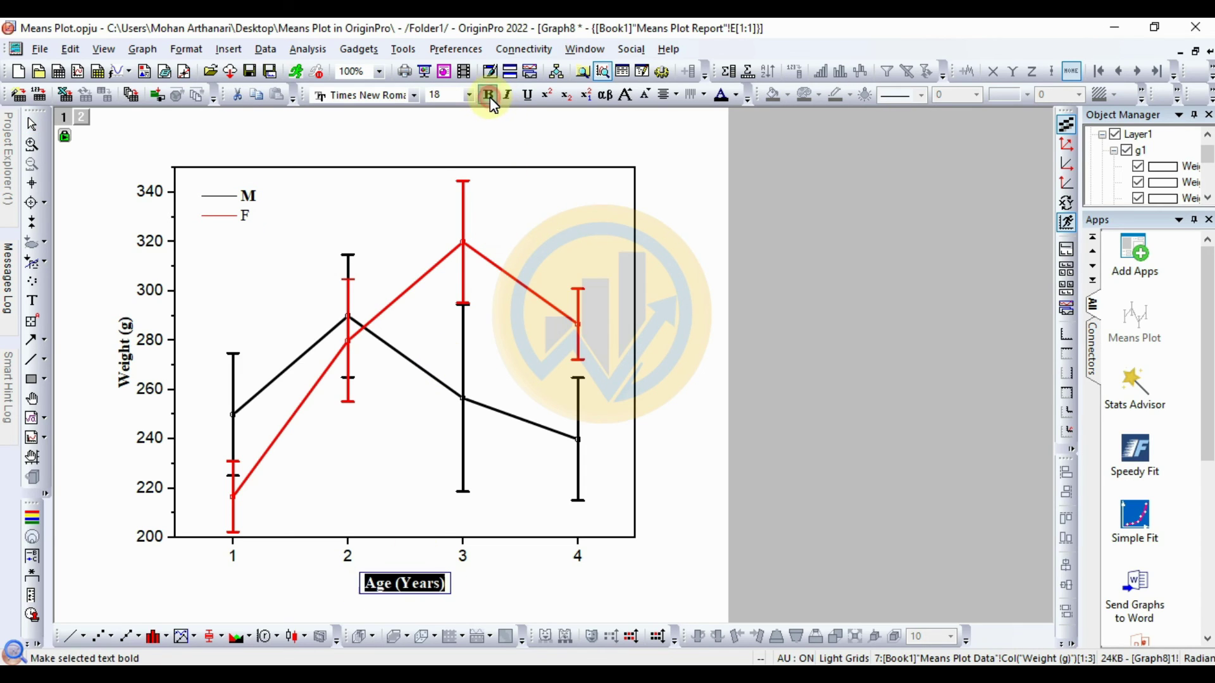
pyautogui.click(678, 341)
# Step: Set the font of the Weight axis tick labels to Times New Roman
pyautogui.click(156, 345)
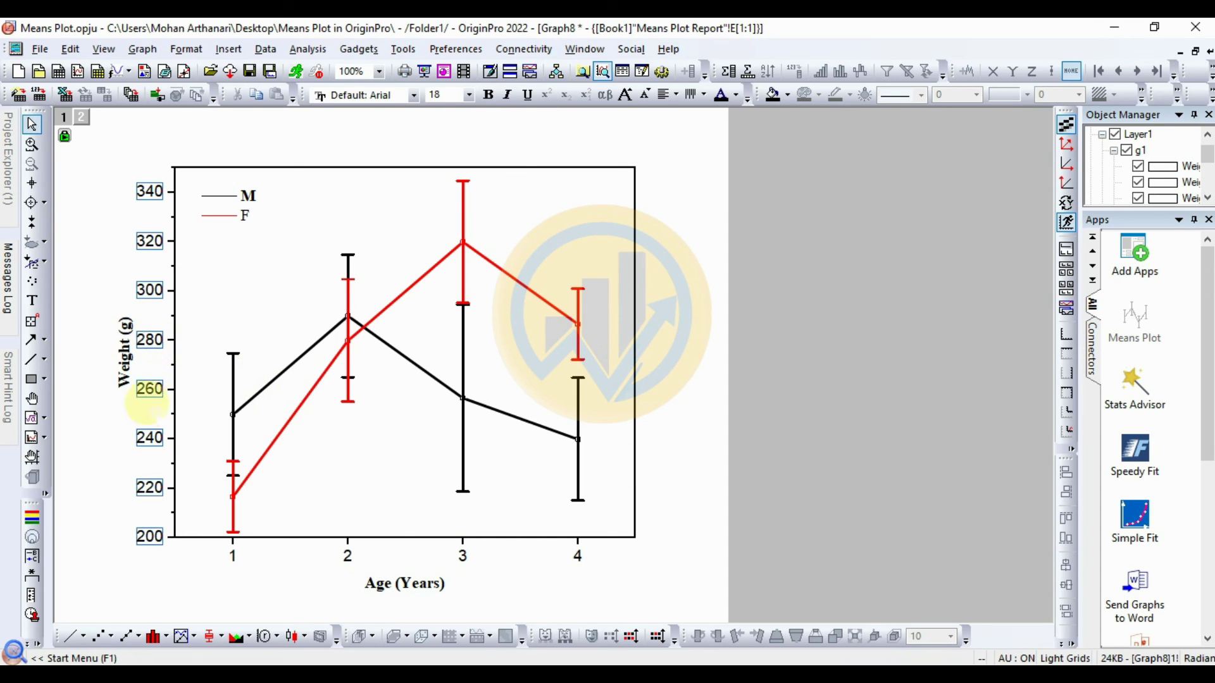
pyautogui.click(412, 98)
pyautogui.scroll(-2, 348, 162)
pyautogui.scroll(3, 363, 181)
pyautogui.scroll(2, 363, 181)
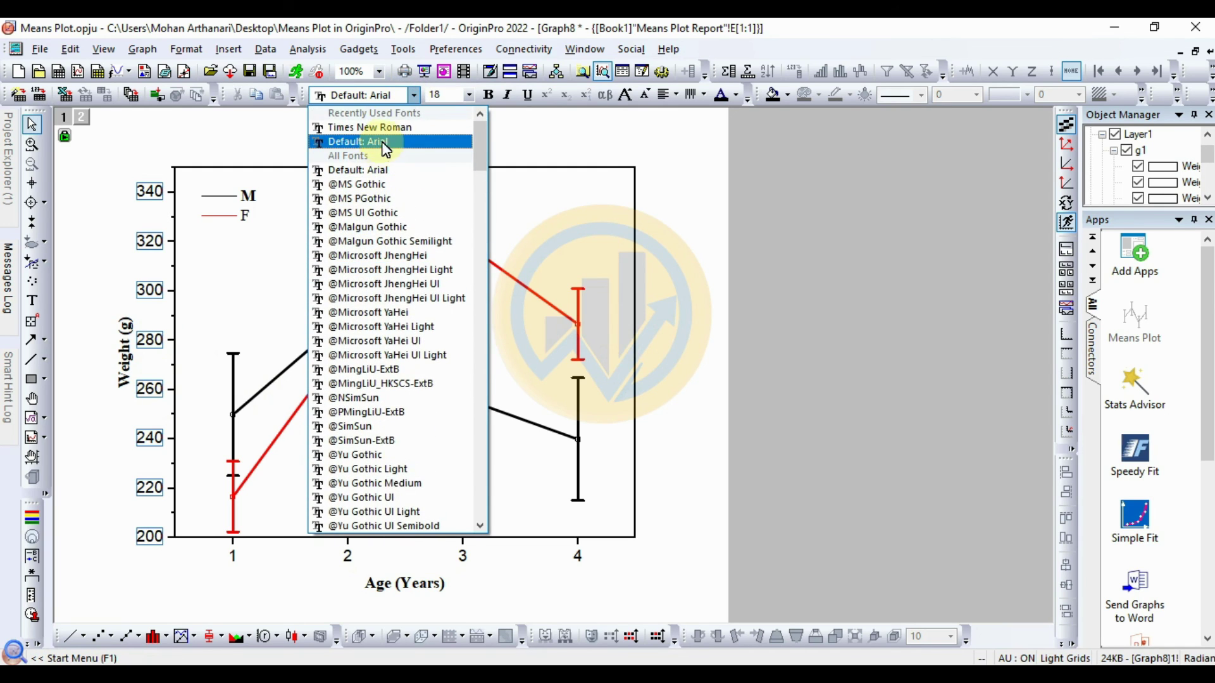
pyautogui.click(375, 124)
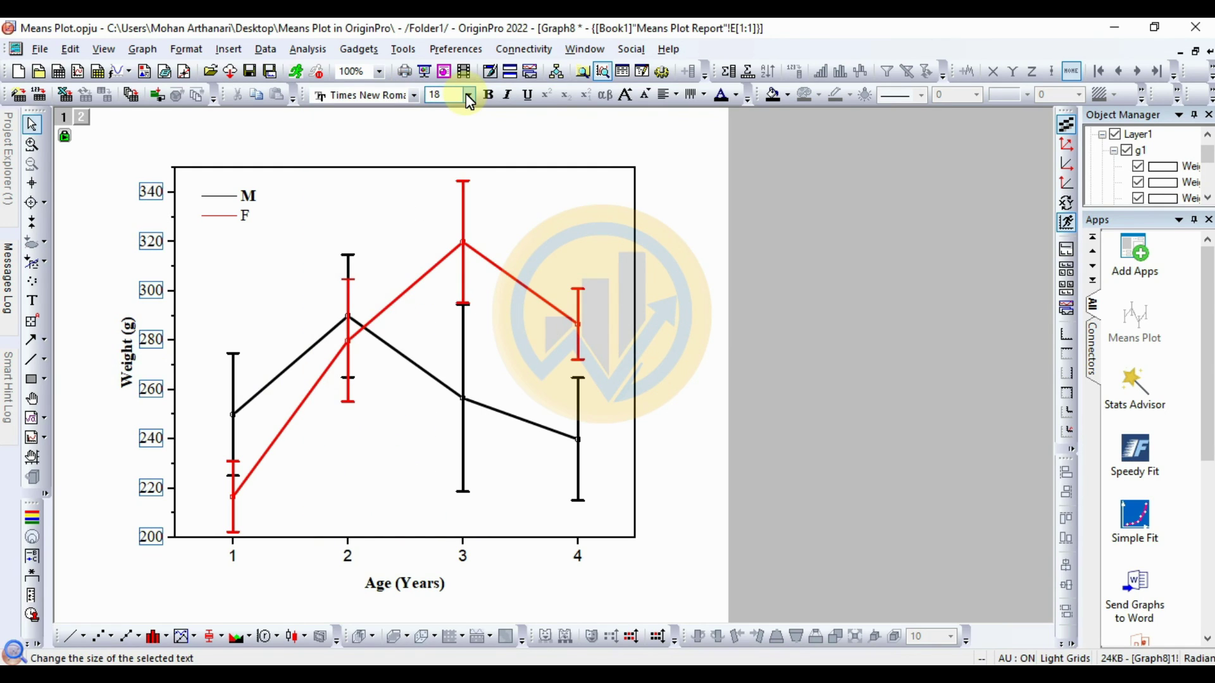
# Step: Set the font of the Age axis tick labels to Times New Roman
pyautogui.click(350, 559)
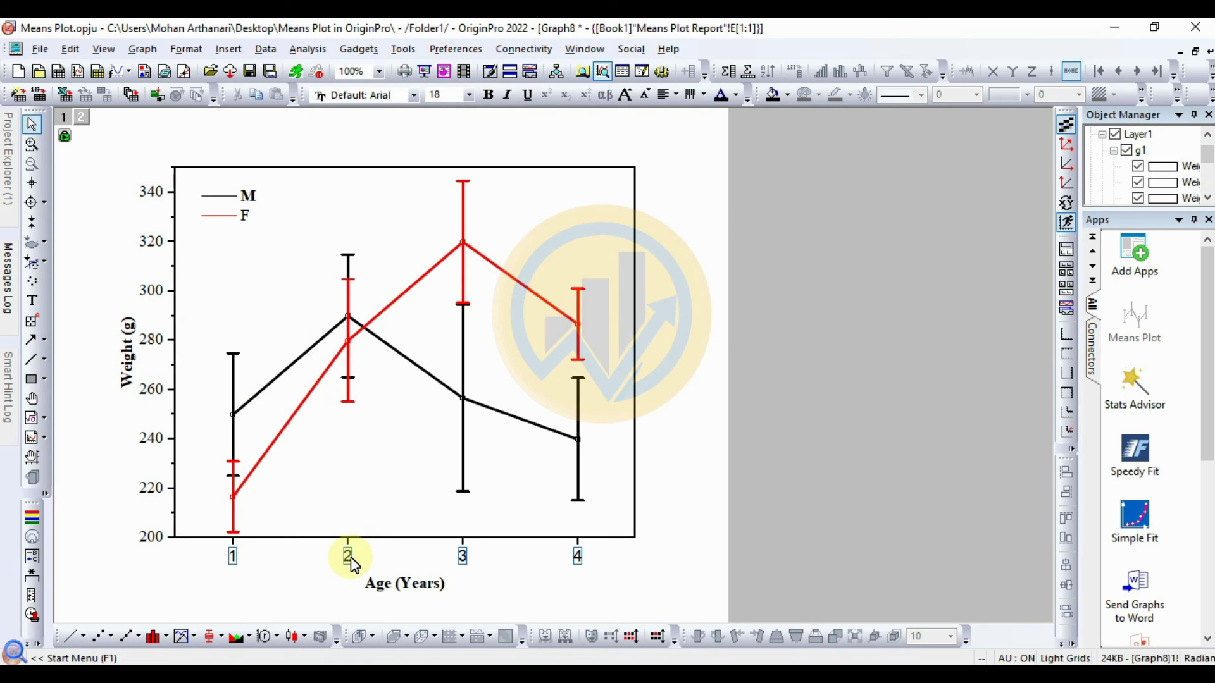
pyautogui.click(415, 95)
pyautogui.scroll(3, 417, 151)
pyautogui.click(380, 125)
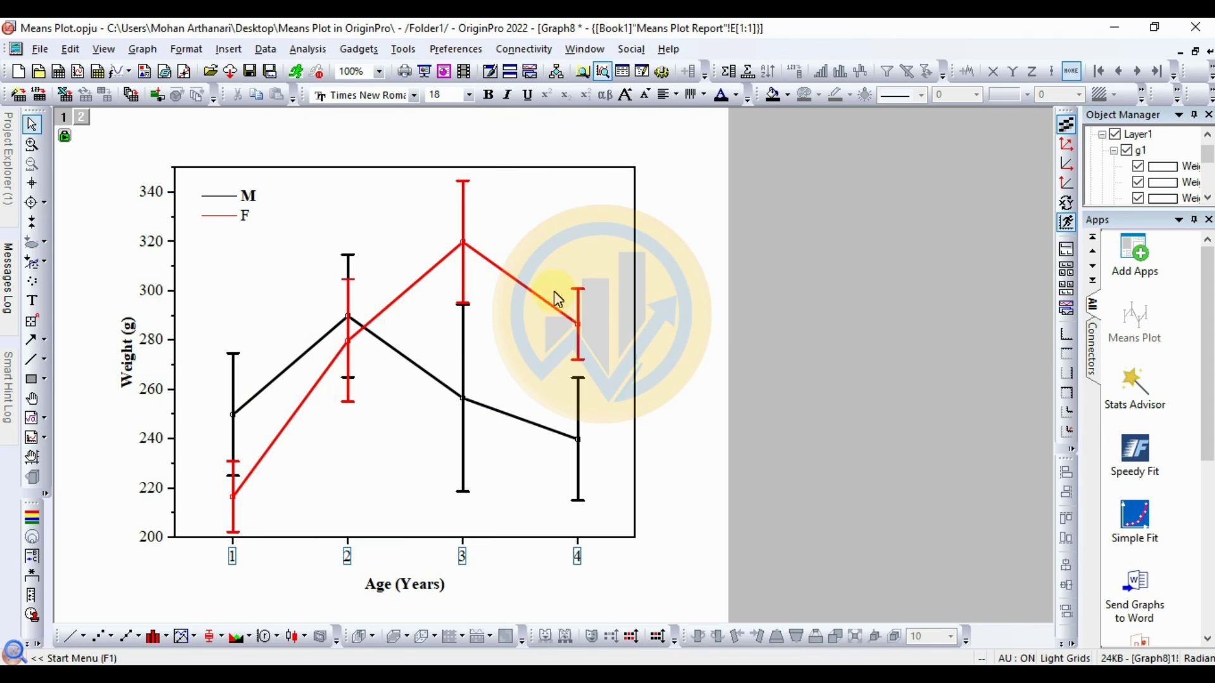
# Step: Make the legend text "F" bold and leave text editing
pyautogui.click(243, 215)
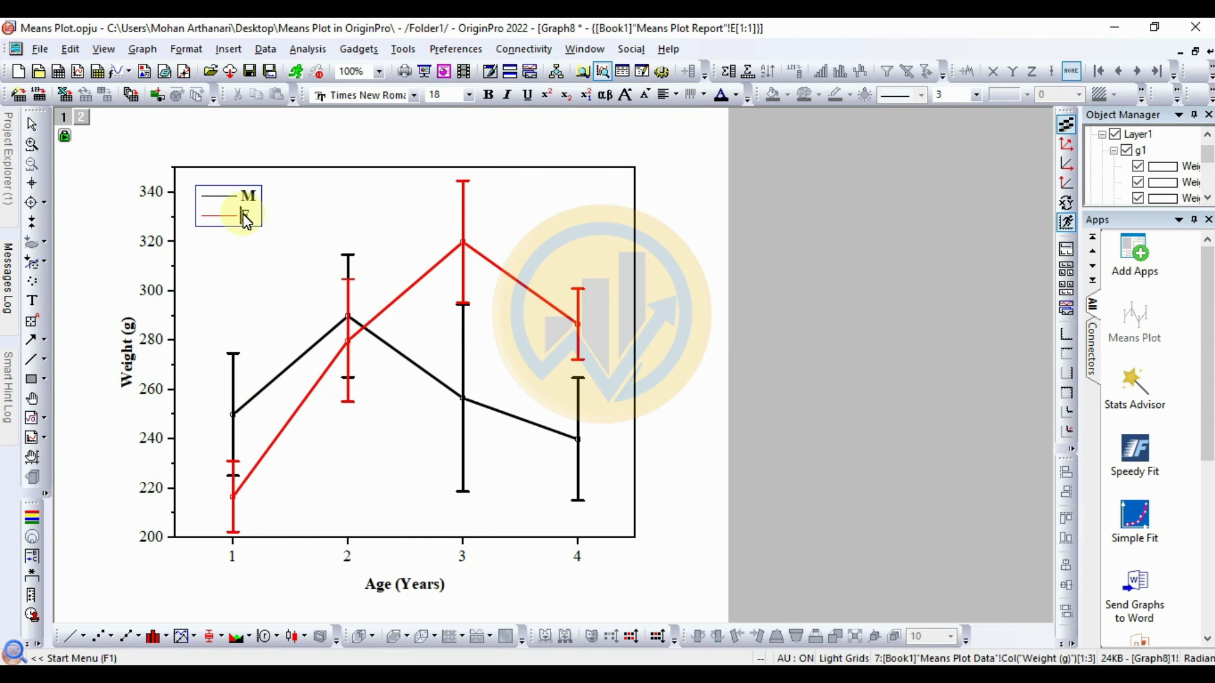
pyautogui.doubleClick(245, 217)
pyautogui.click(487, 95)
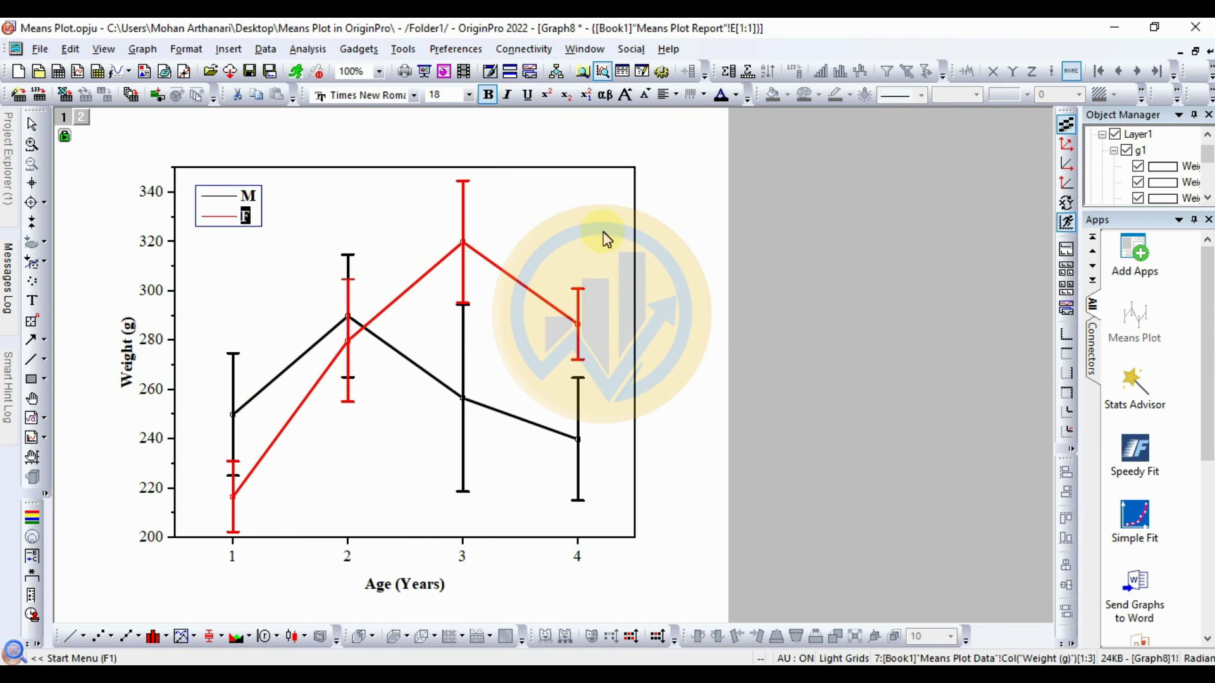
pyautogui.click(674, 225)
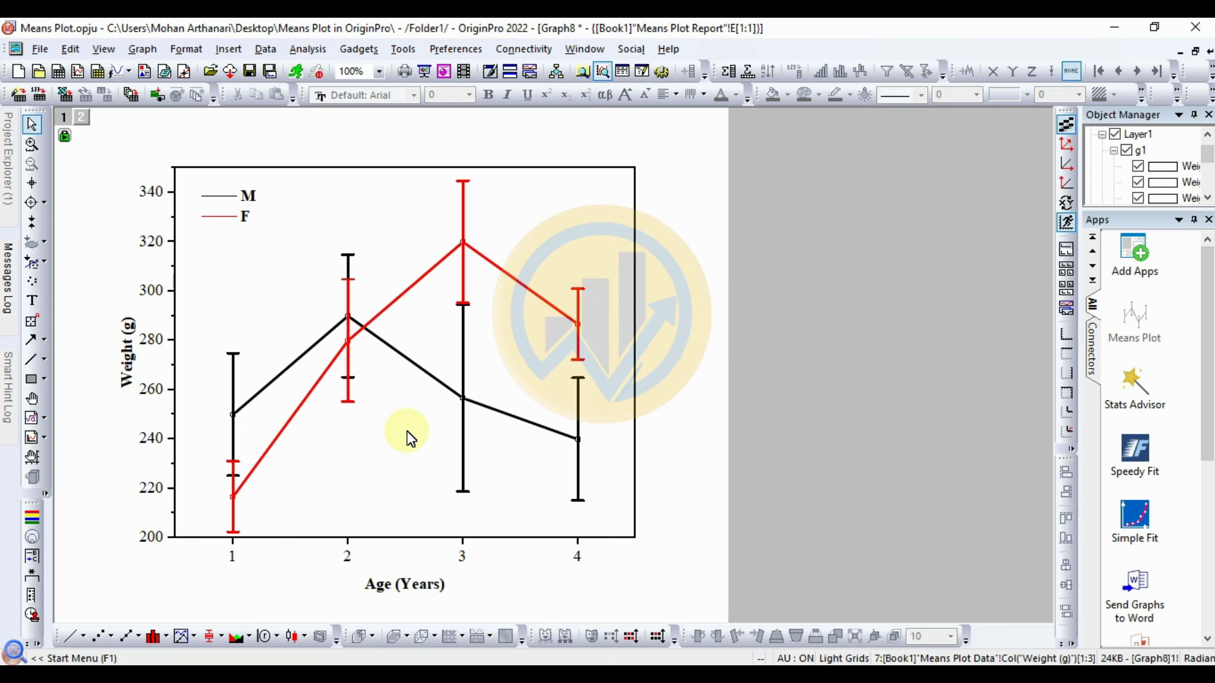